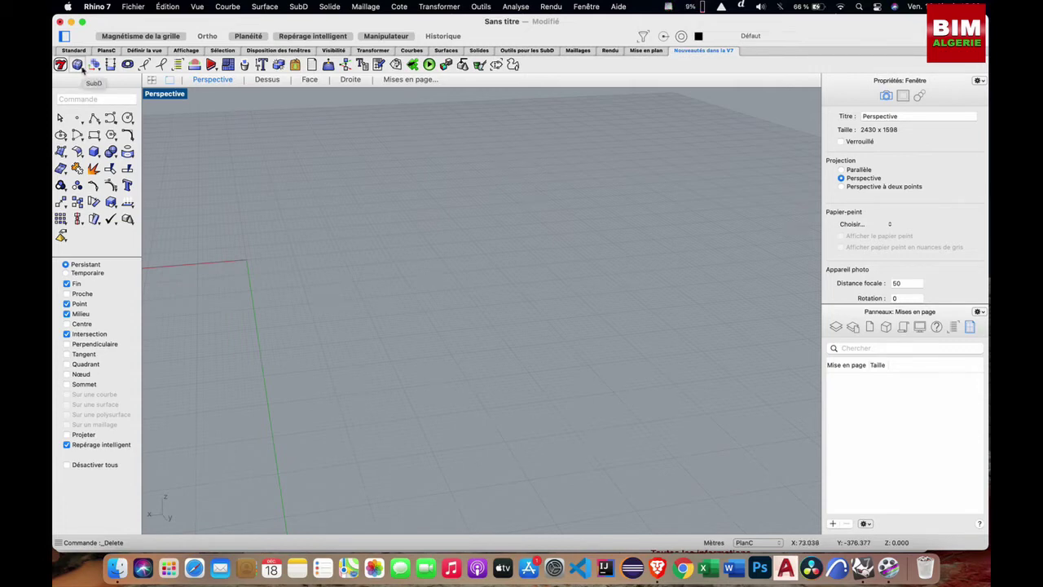
left_click(81, 69)
scroll(167, 100, "down", 5)
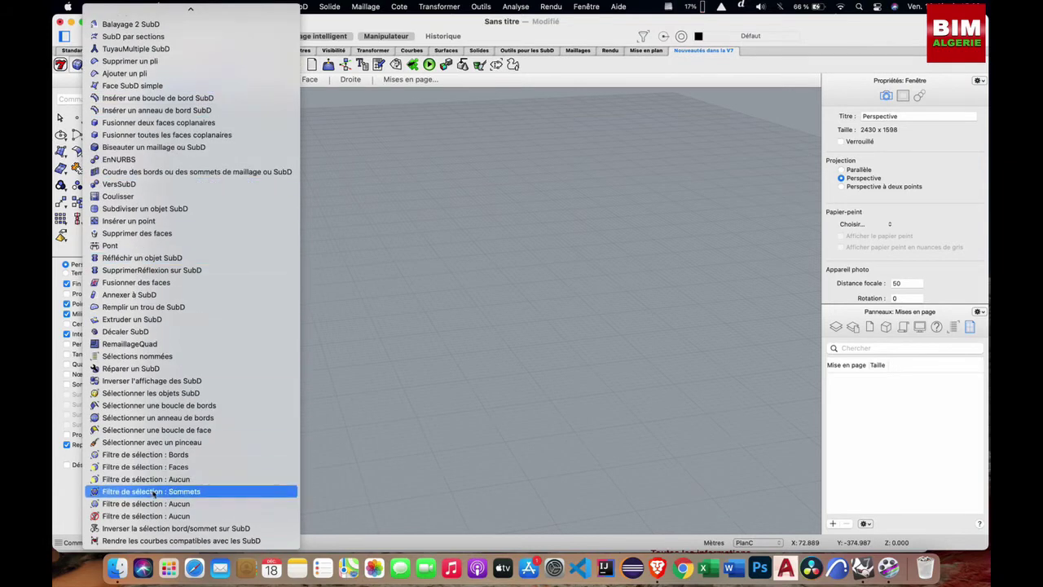
scroll(254, 283, "up", 5)
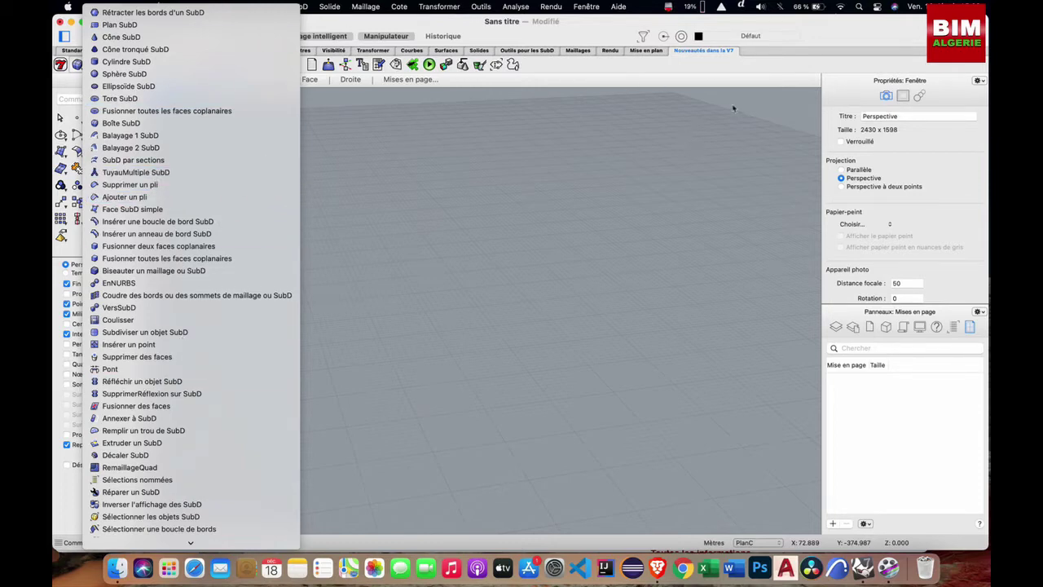
left_click(779, 54)
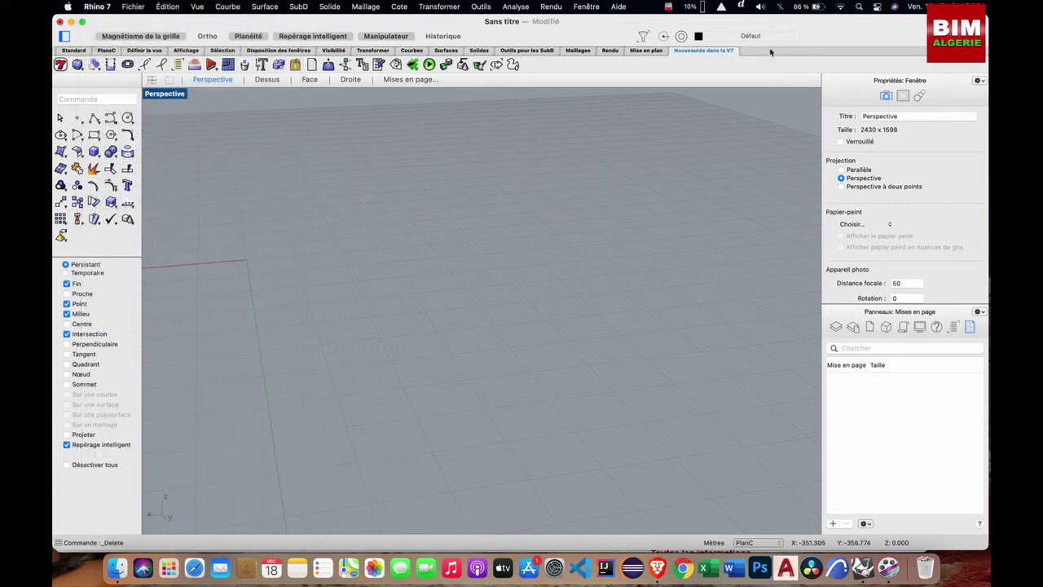
Step: Start a SubD box defined from its base centre and place that centre at the origin in the top view
left_click(536, 51)
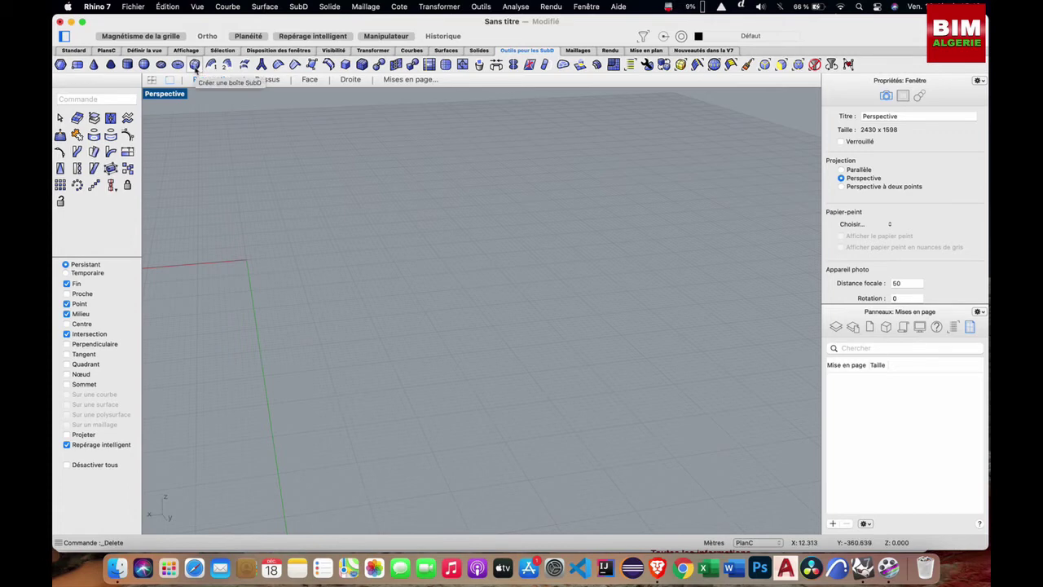
left_click(195, 65)
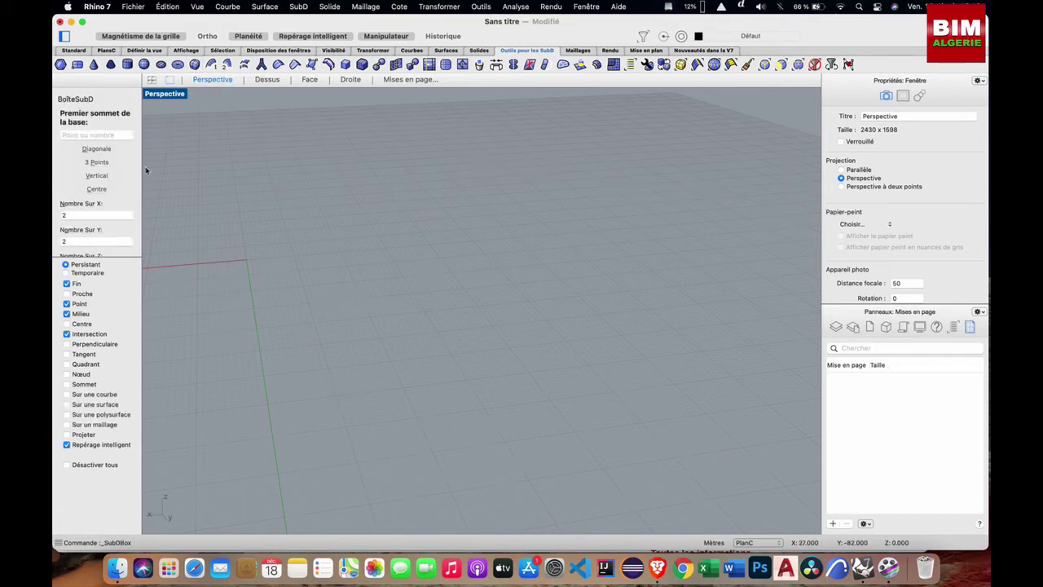
left_click(104, 190)
scroll(232, 228, "down", 2)
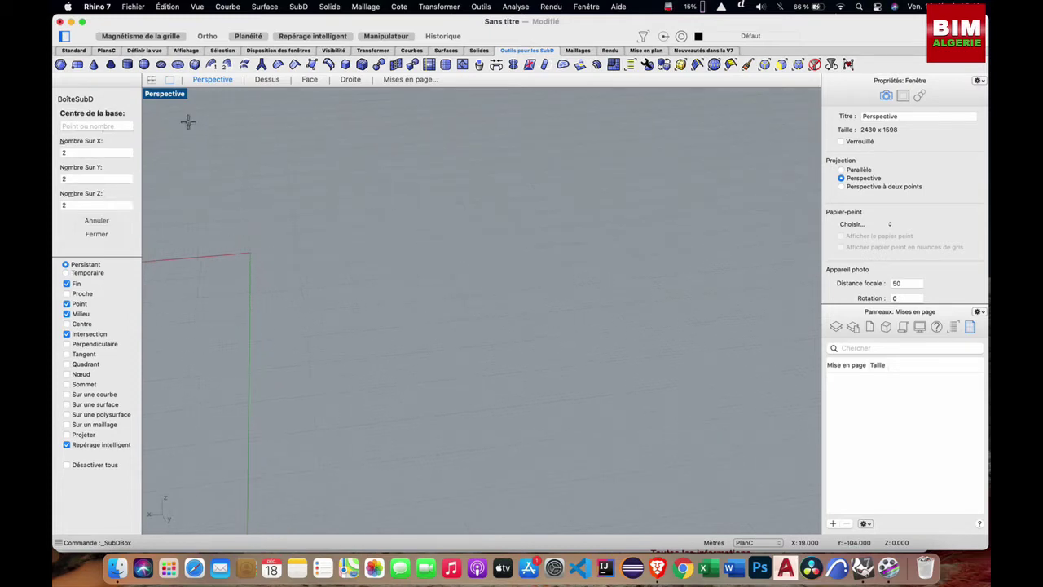
left_click(153, 79)
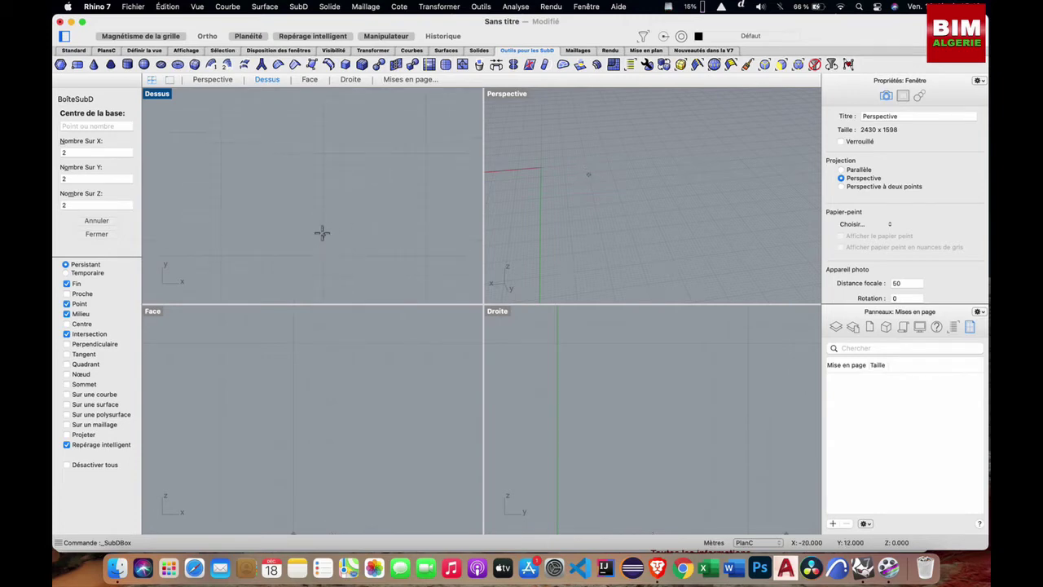
scroll(322, 233, "down", 3)
scroll(321, 233, "right", 3)
scroll(366, 279, "up", 3)
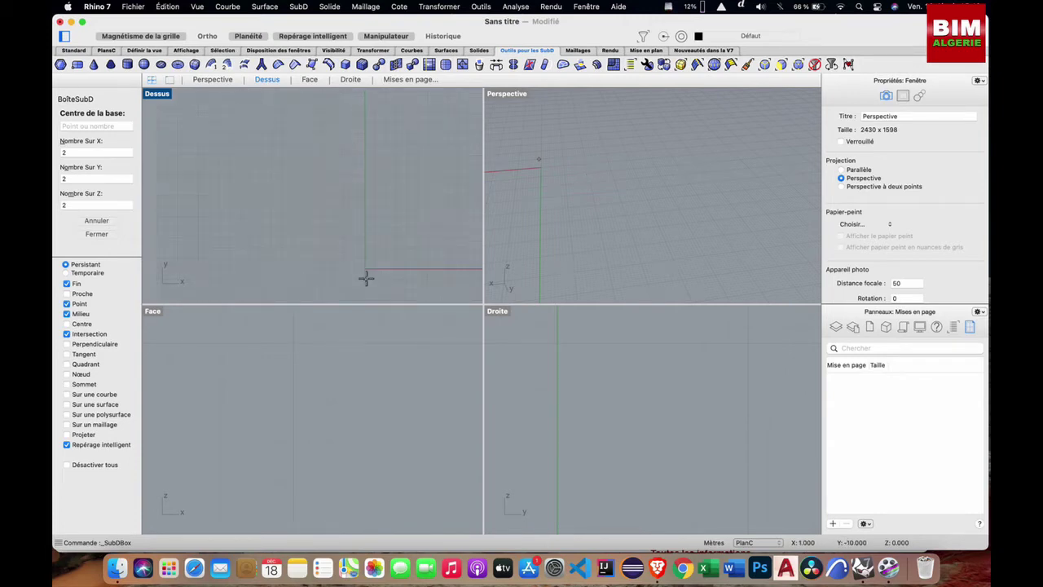
scroll(366, 279, "down", 5)
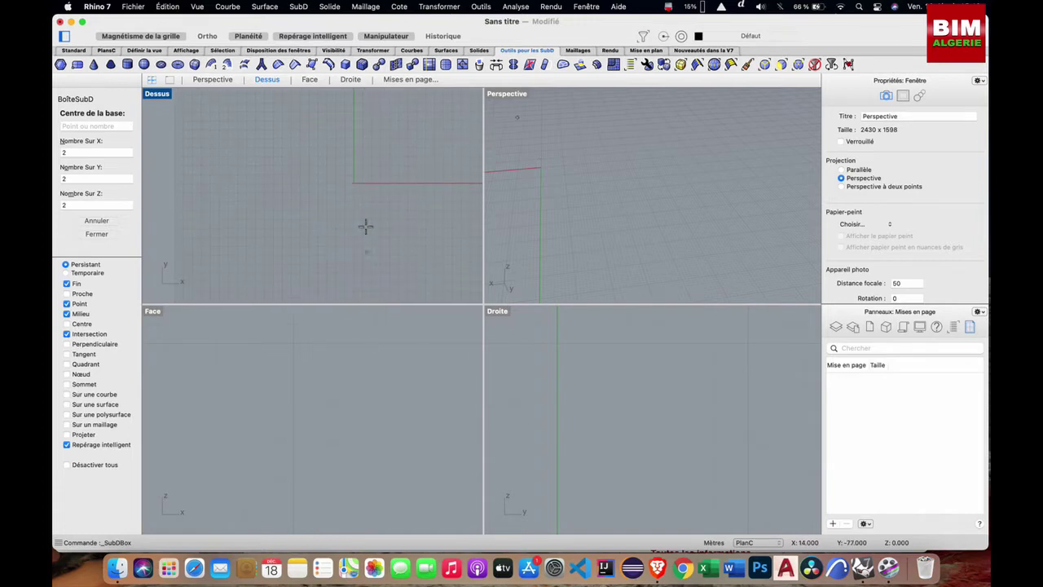
scroll(364, 201, "down", 2)
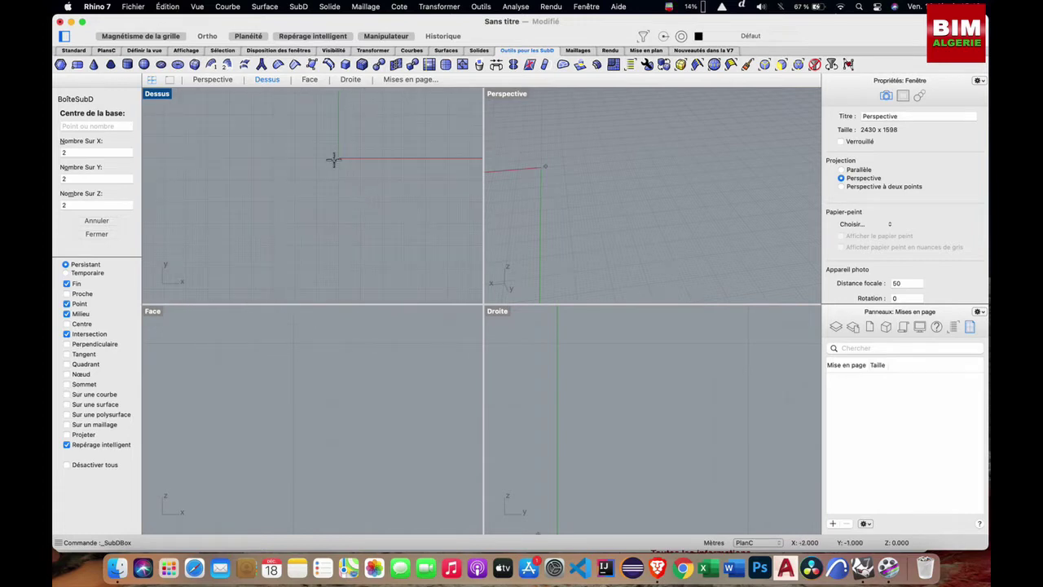
scroll(333, 160, "down", 2)
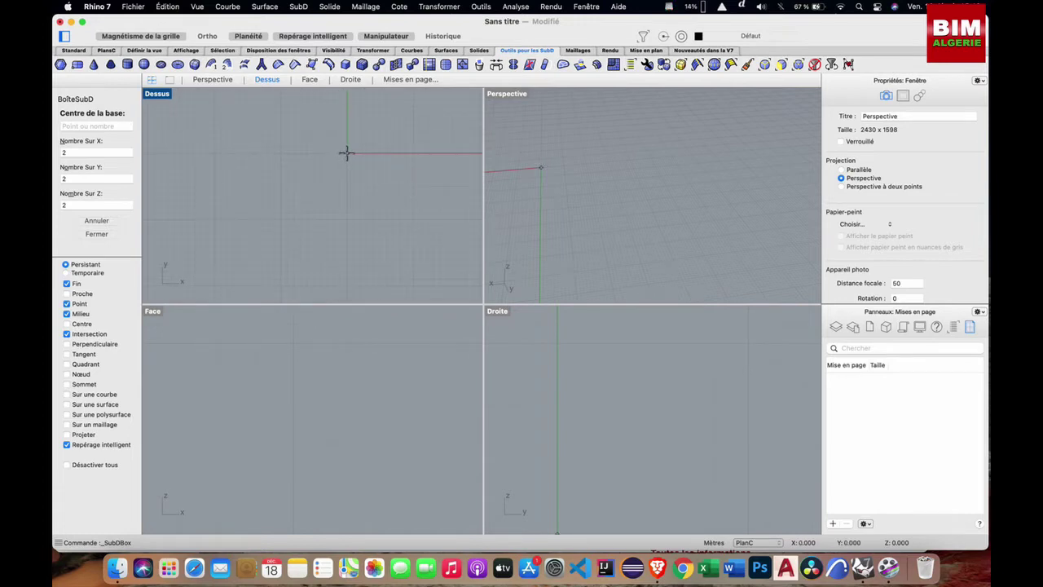
left_click(347, 152)
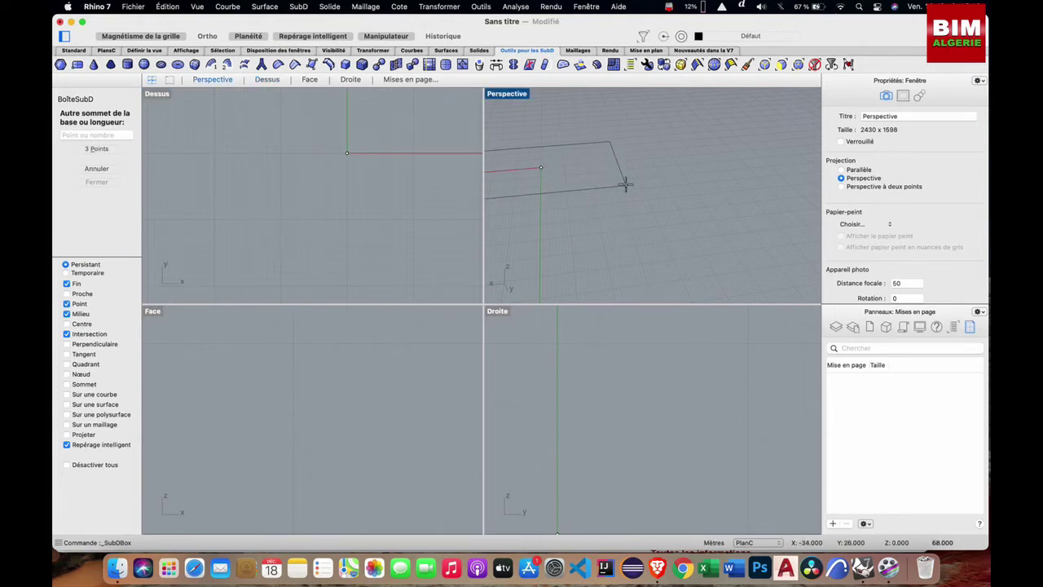
Step: Give the SubD box a base length of 100, a width of 100 and a height of 50
type("100")
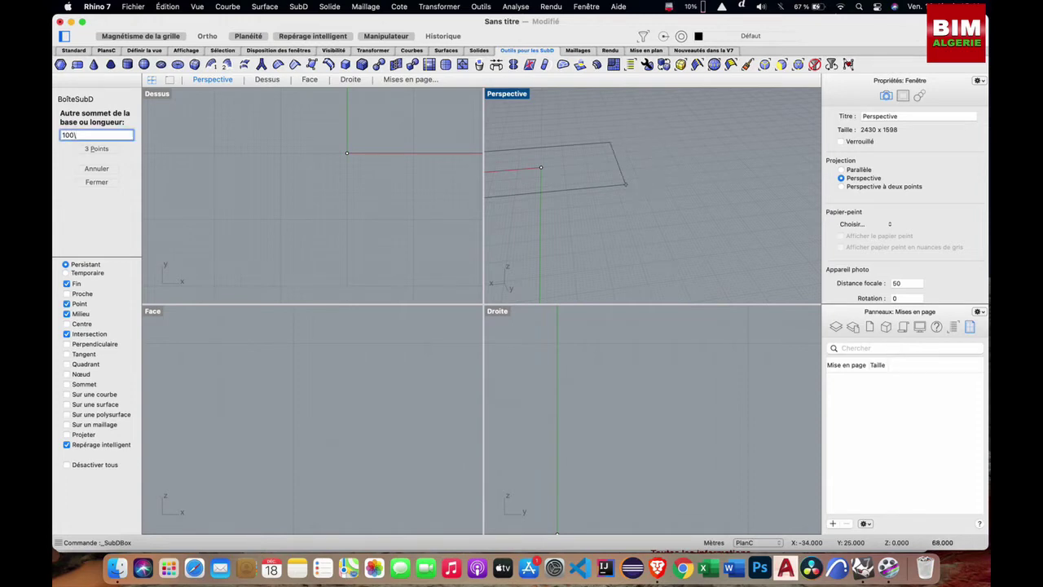
key("Return")
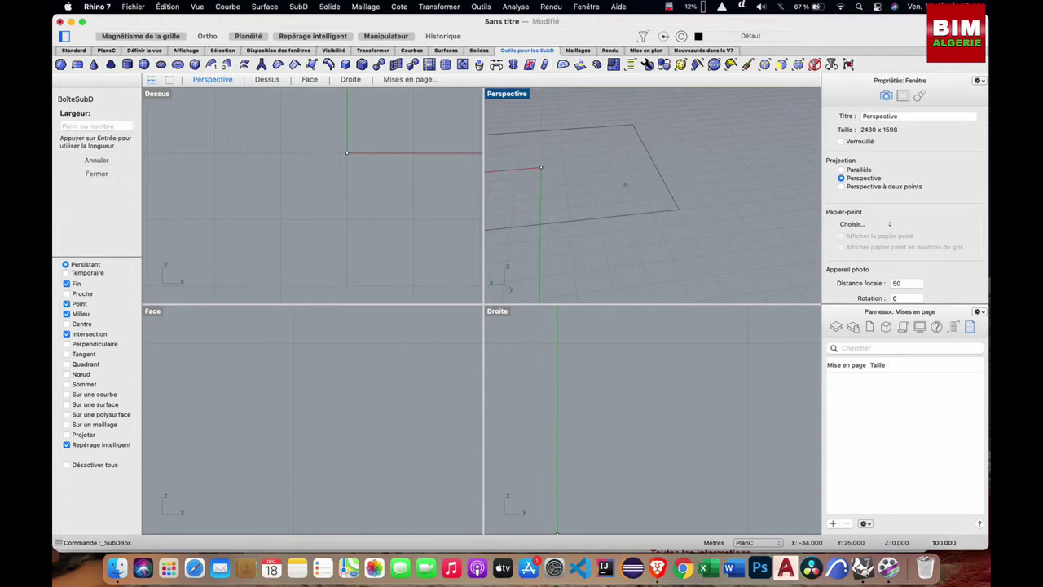
type("100")
key("Return")
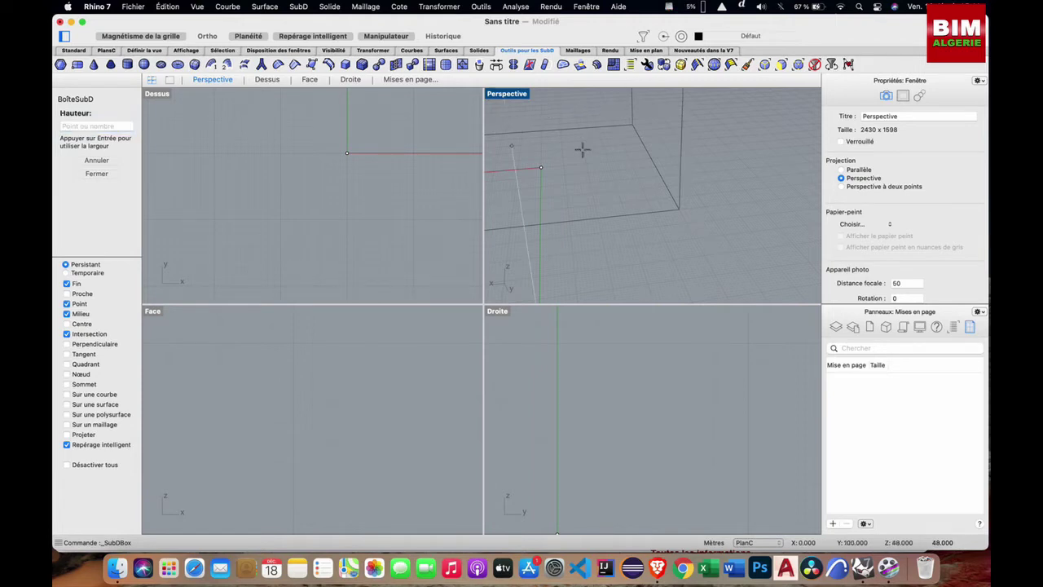
scroll(581, 149, "down", 3)
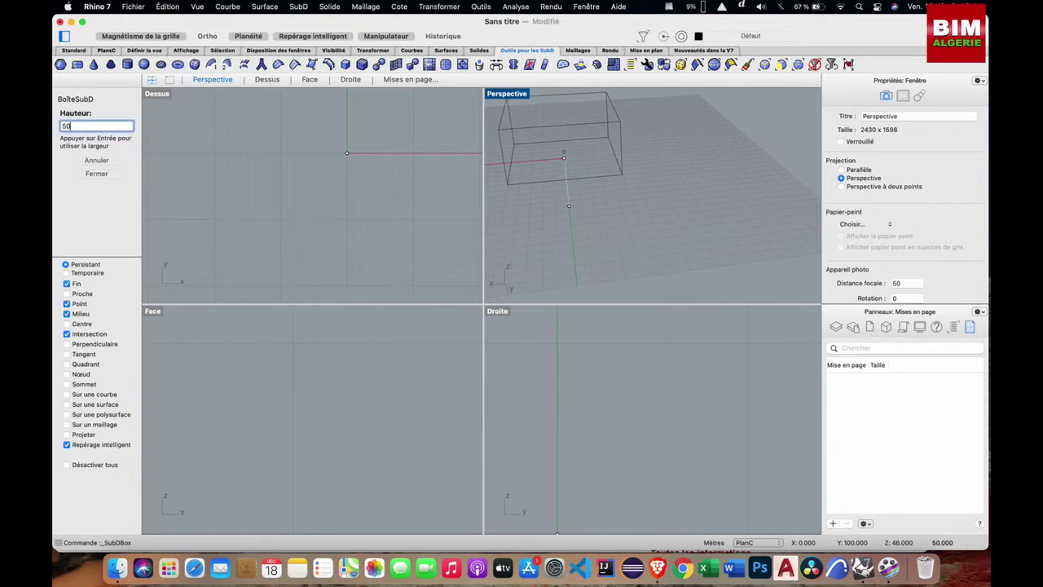
left_click(563, 107)
Step: Maximize the Perspective viewport and inspect the SubD box from an angled view
double_click(509, 94)
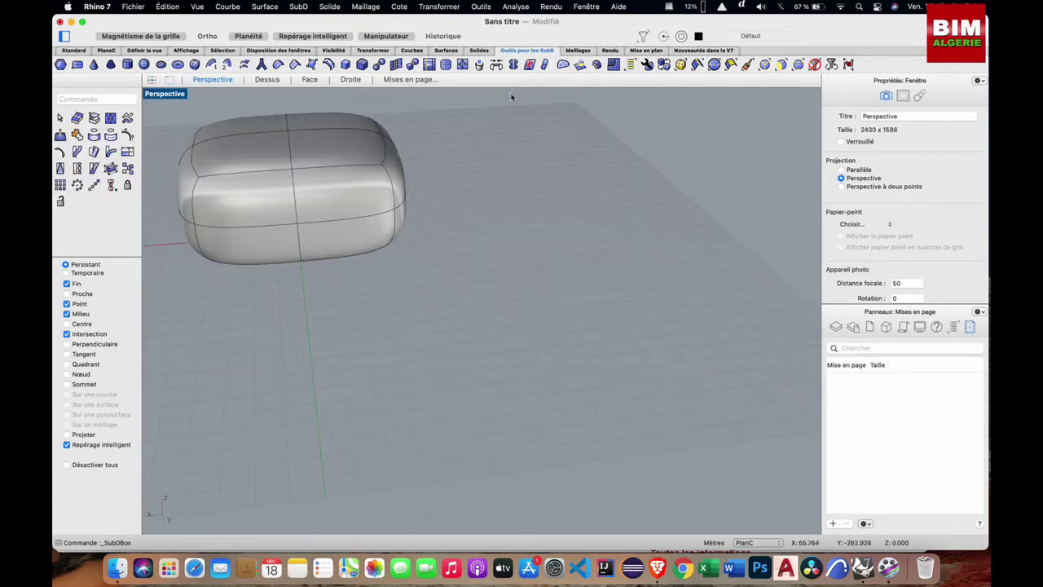
scroll(558, 269, "down", 4)
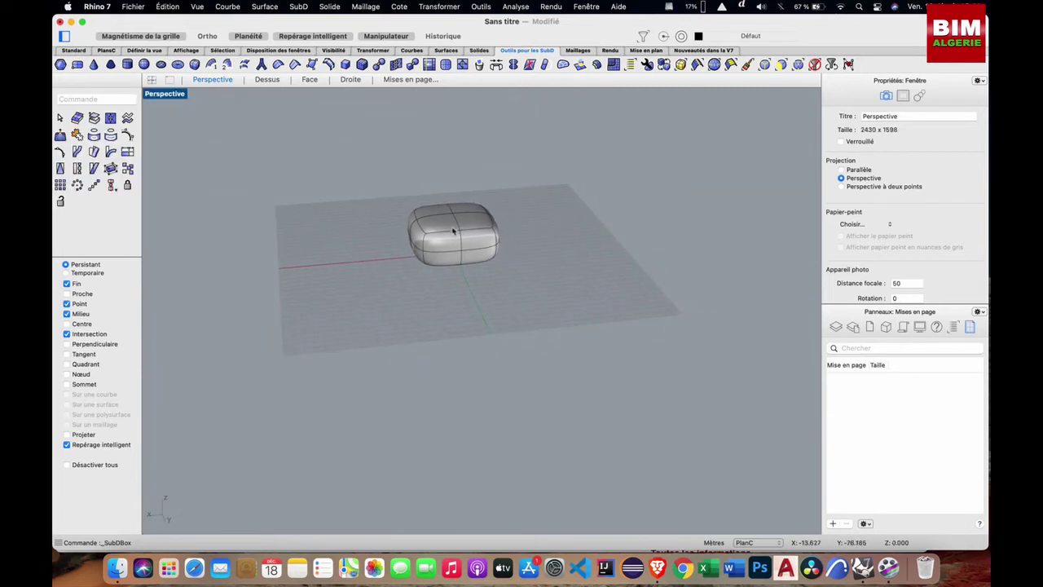
scroll(456, 233, "up", 5)
scroll(453, 231, "up", 2)
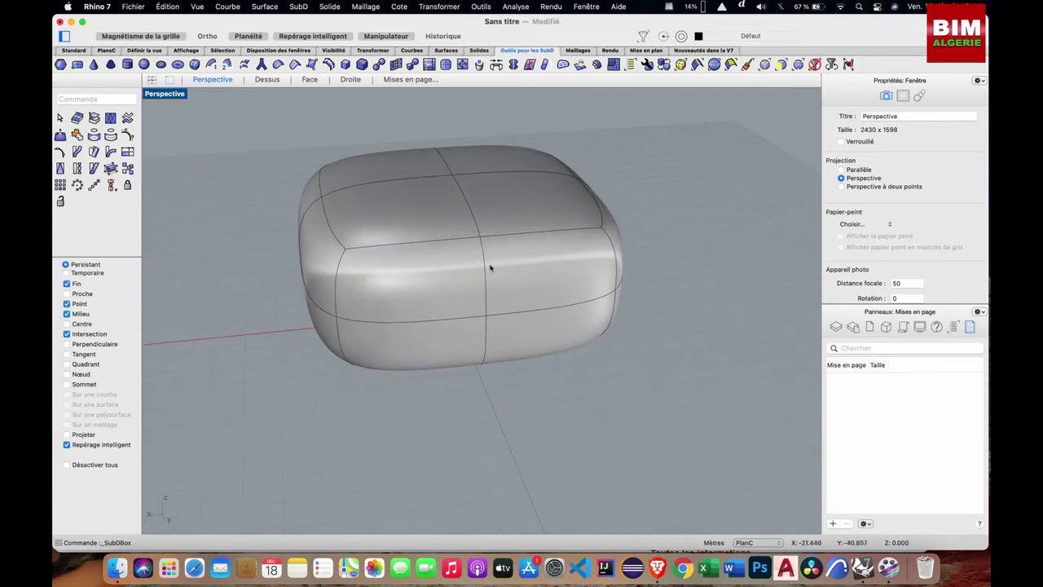
right_click_drag(419, 242, 384, 271)
scroll(385, 271, "right", 10)
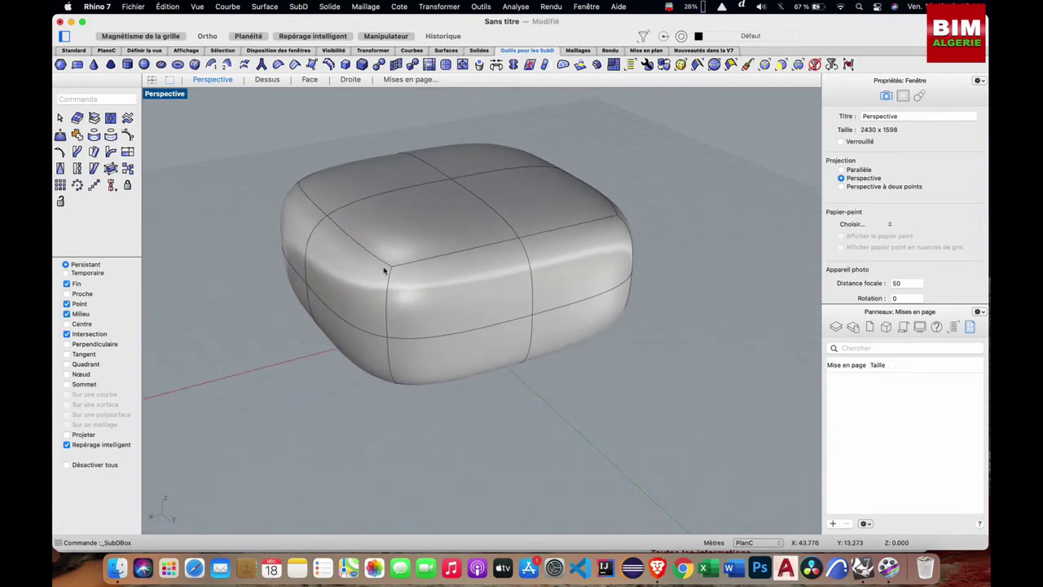
scroll(451, 276, "up", 2)
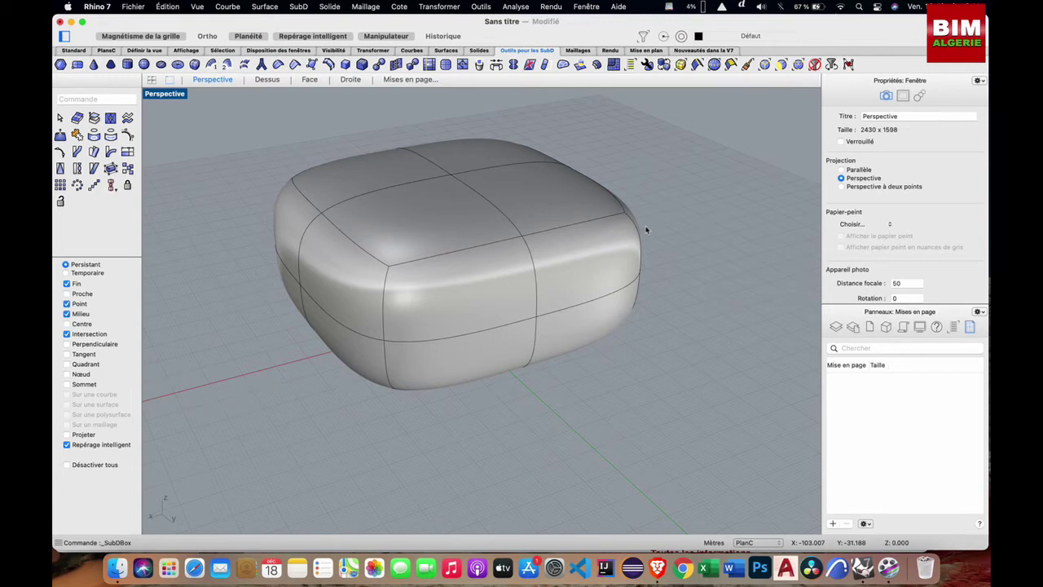
Step: Compare the flat and smooth displays of the SubD box, finishing with the smooth display
key("Tab")
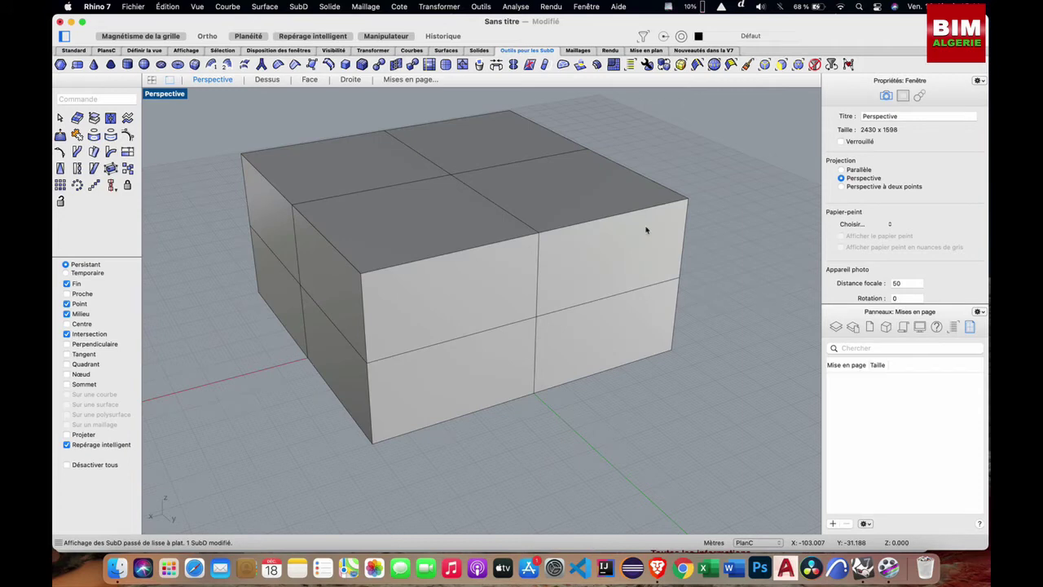
key("Tab")
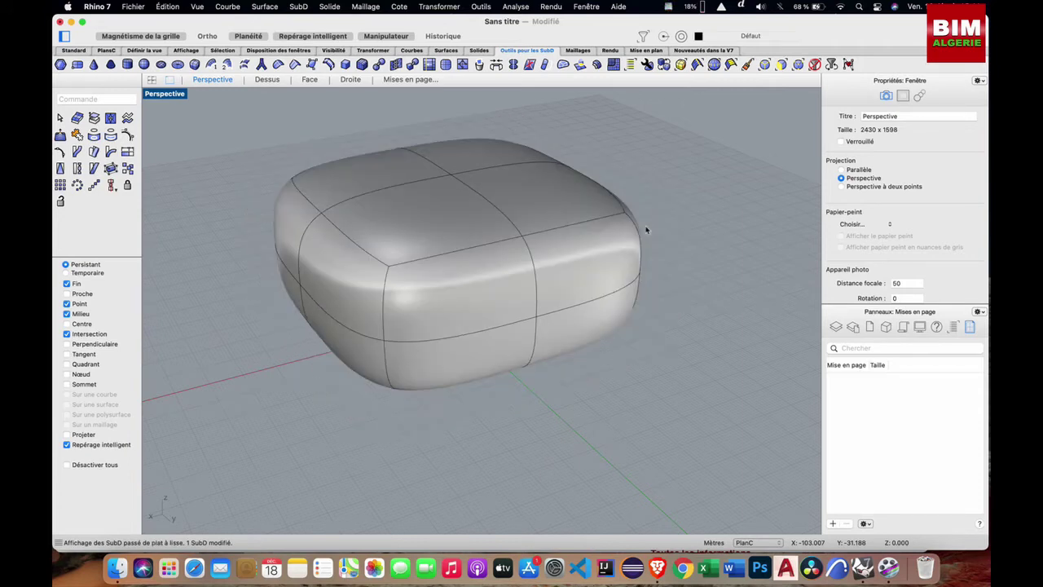
right_click_drag(638, 233, 615, 232)
scroll(615, 233, "left", 3)
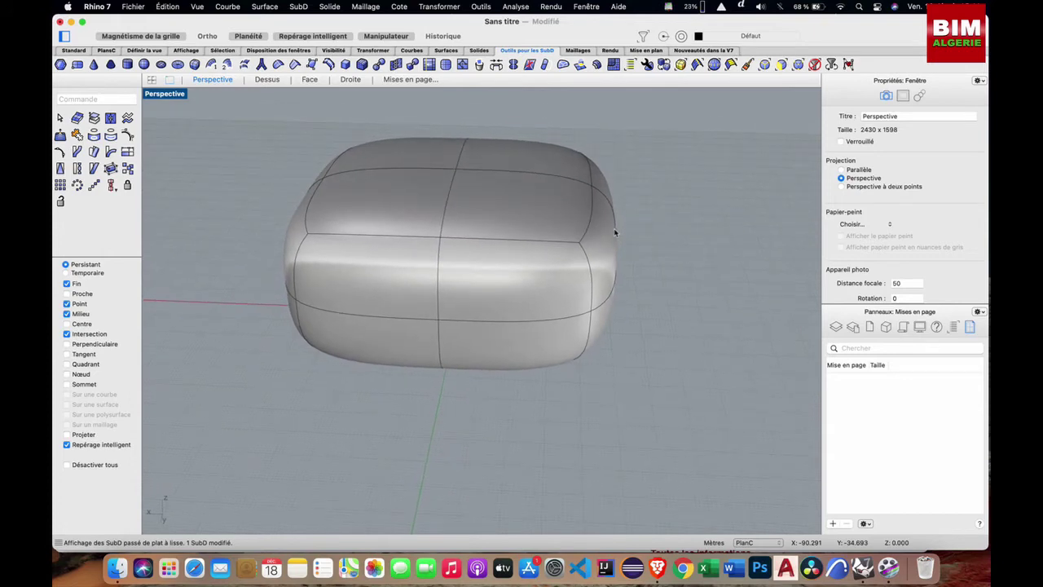
scroll(615, 232, "left", 6)
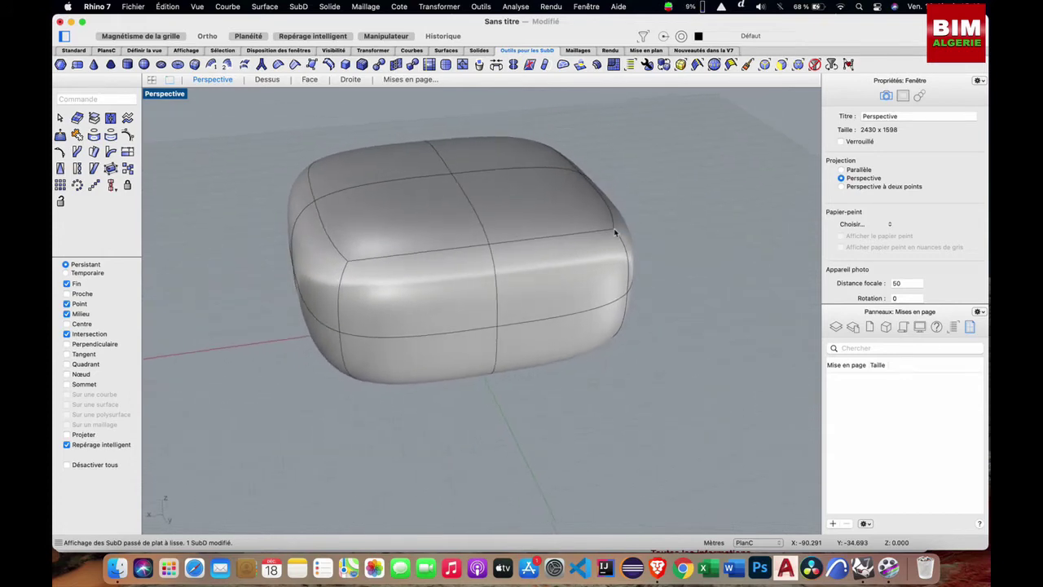
scroll(615, 233, "right", 2)
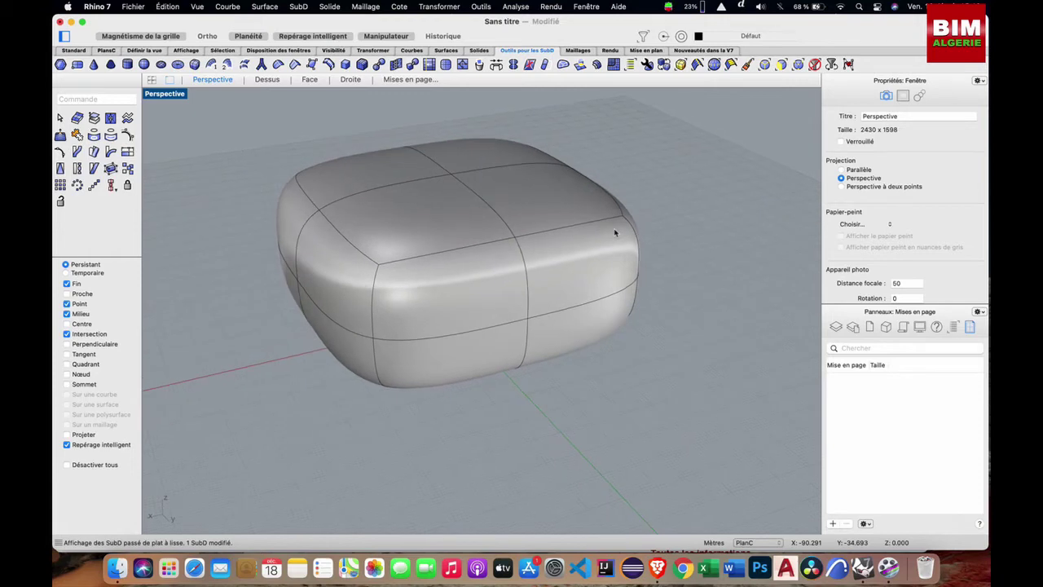
key("Tab")
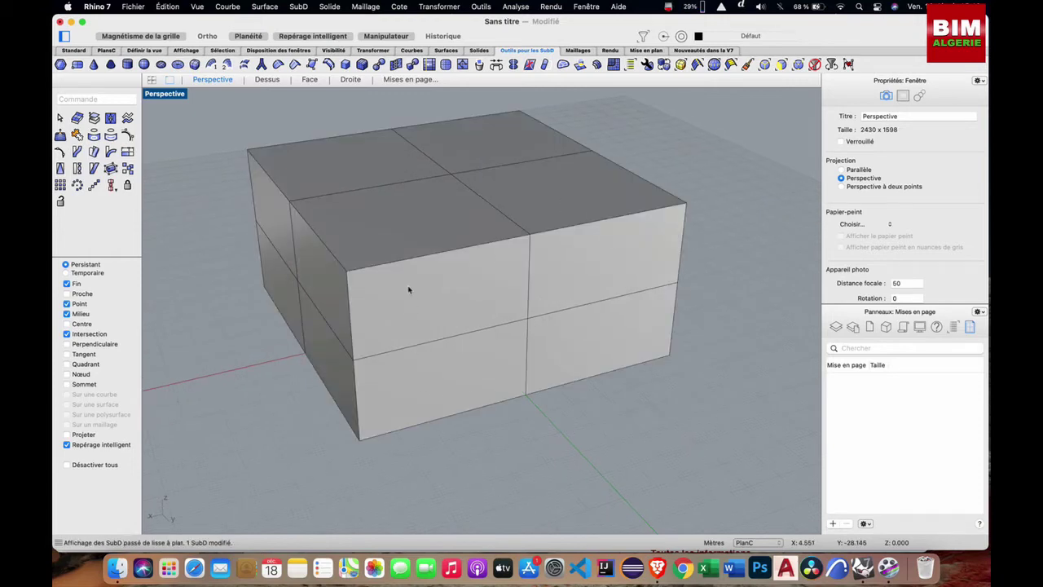
scroll(408, 289, "down", 4)
scroll(408, 289, "up", 2)
key("Tab")
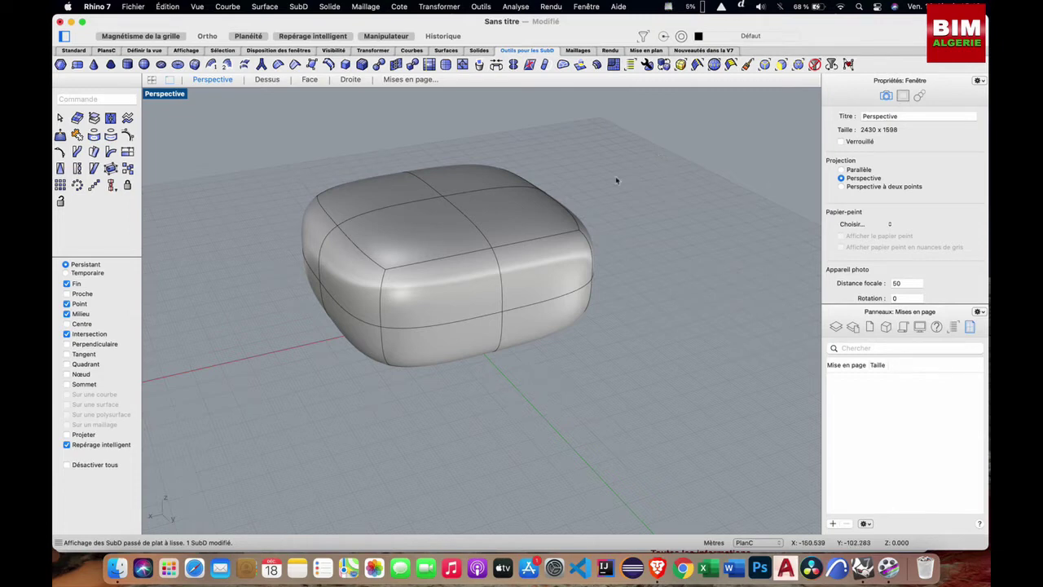
Step: Try sub-object selection on the SubD box with two edges, a corner vertex and an upper front face, clearing the selection after each kind
left_click(501, 282, "shift+super")
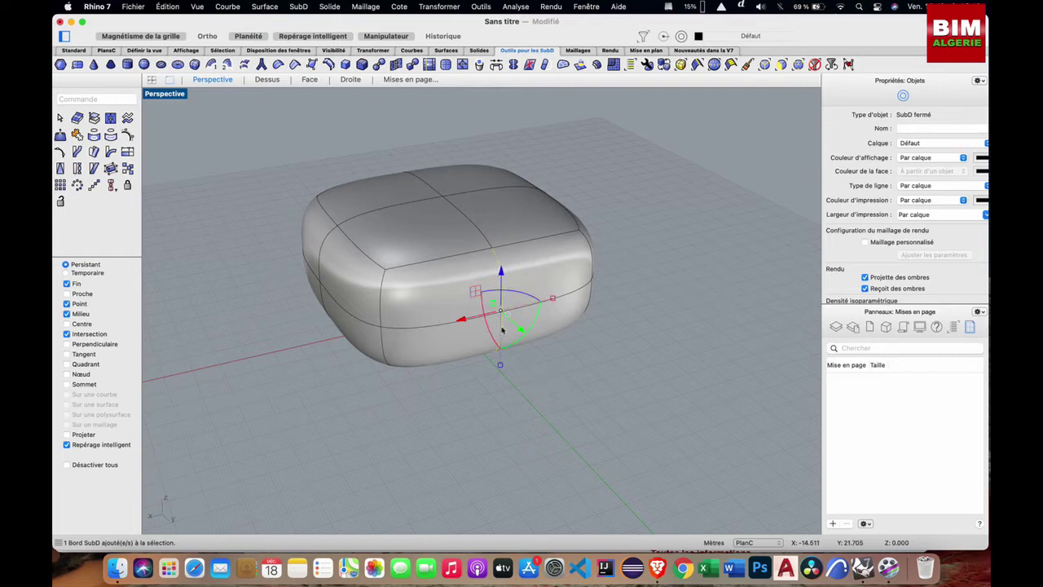
left_click(488, 242, "shift+super")
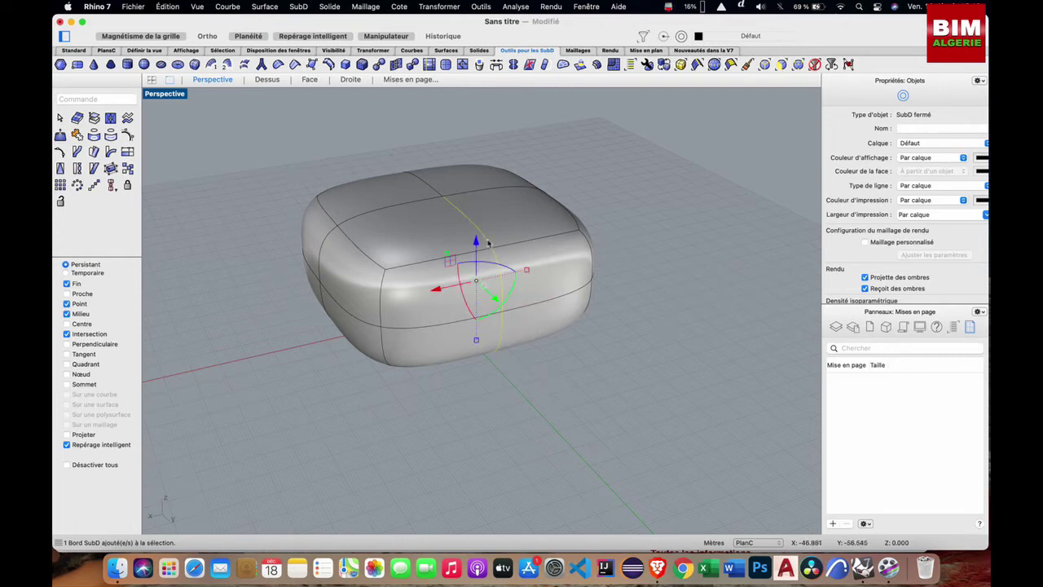
left_click(603, 205)
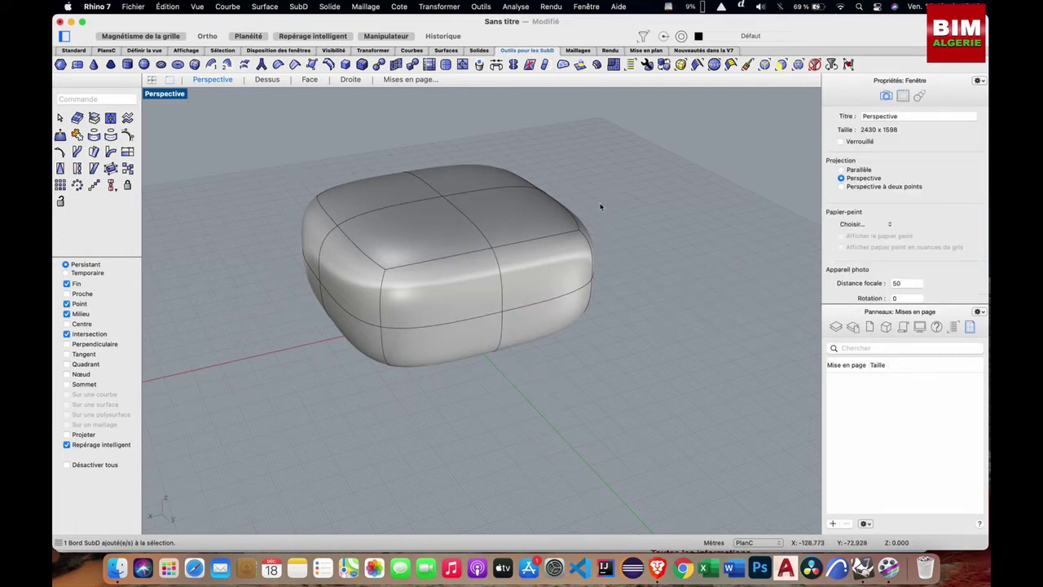
left_click(387, 272, "shift+super")
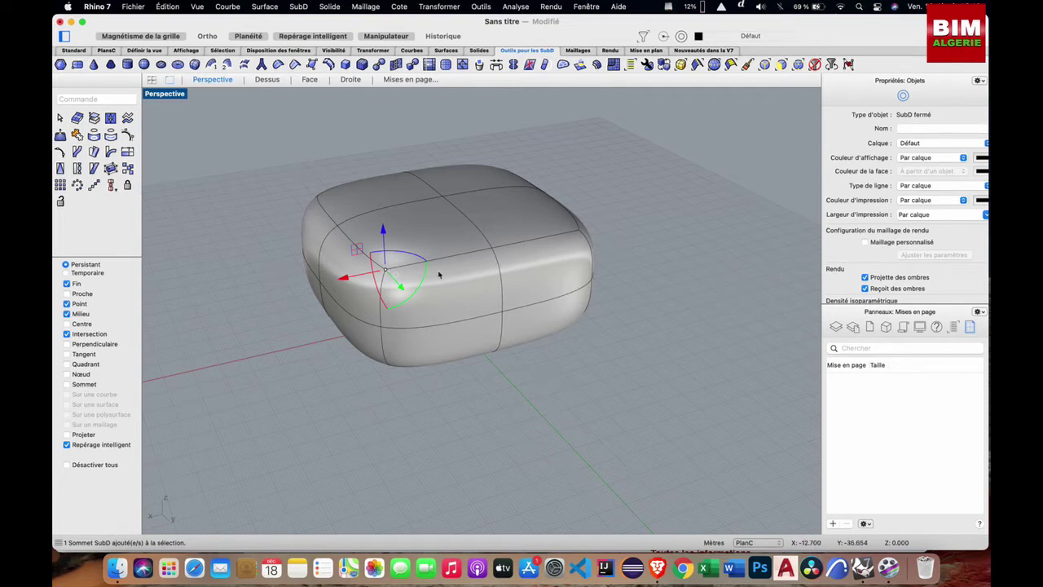
left_click(572, 172)
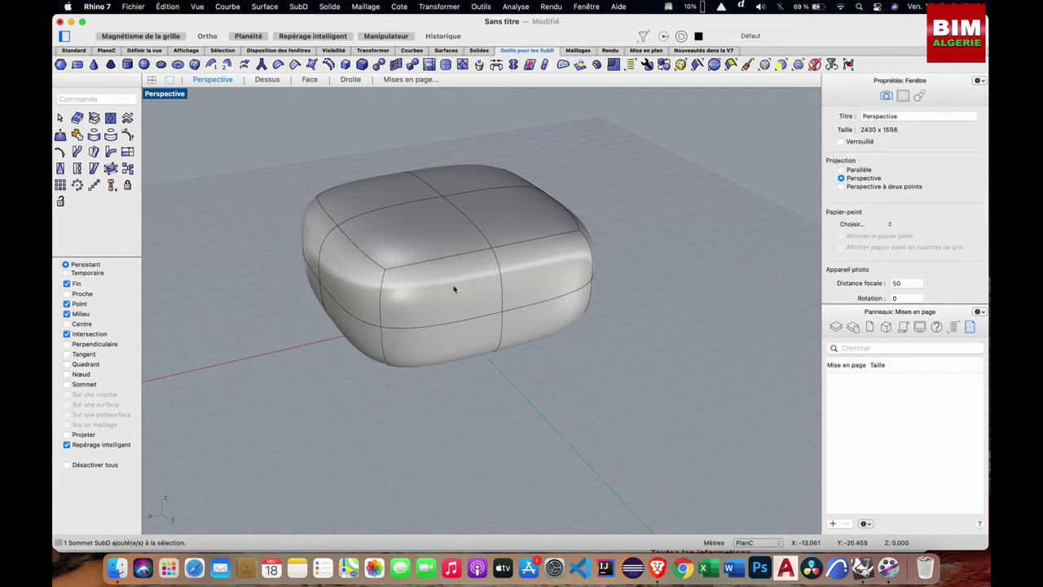
left_click(457, 293, "shift+super")
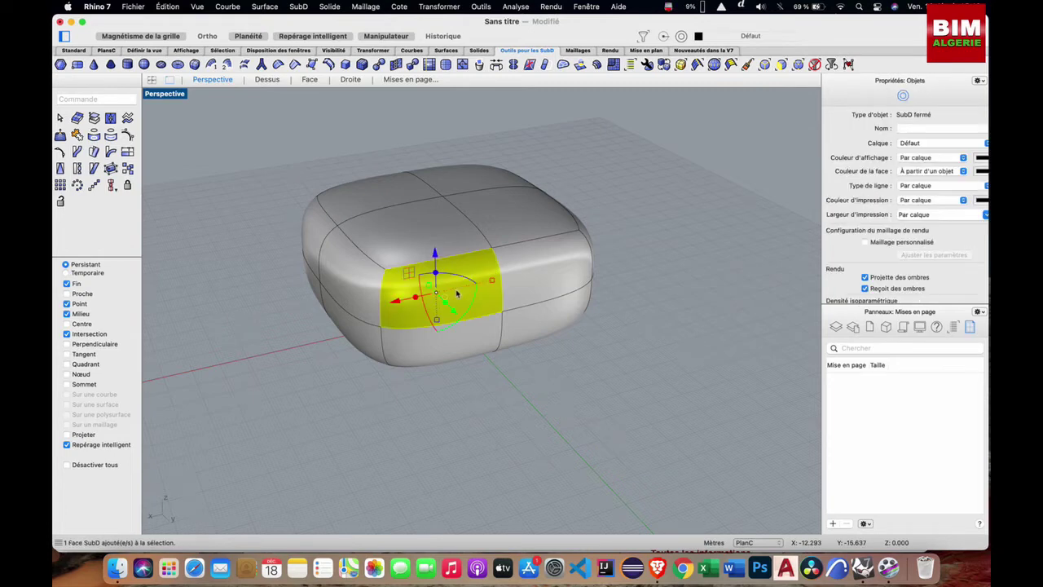
left_click(604, 193)
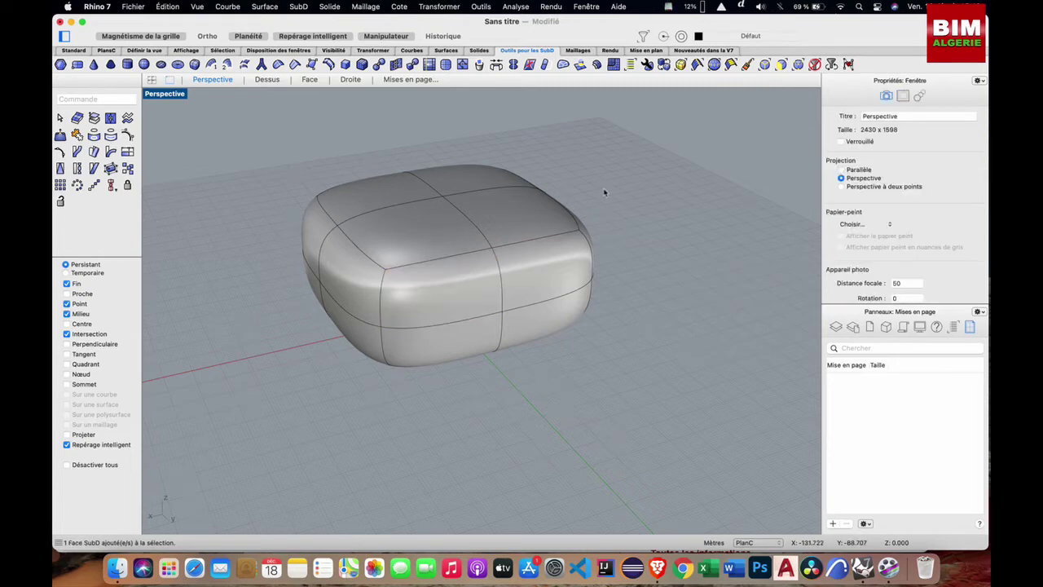
Step: Try direct sub-object selection on the SubD box with an upper front face, a front vertical edge and a corner vertex, clearing each selection
left_click(459, 289, "shift+super")
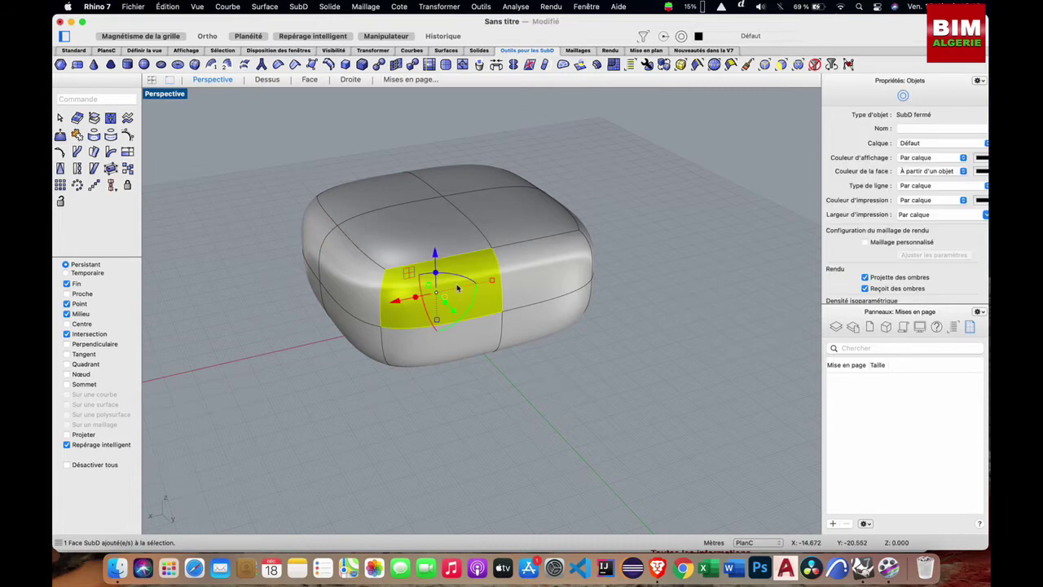
left_click(617, 182)
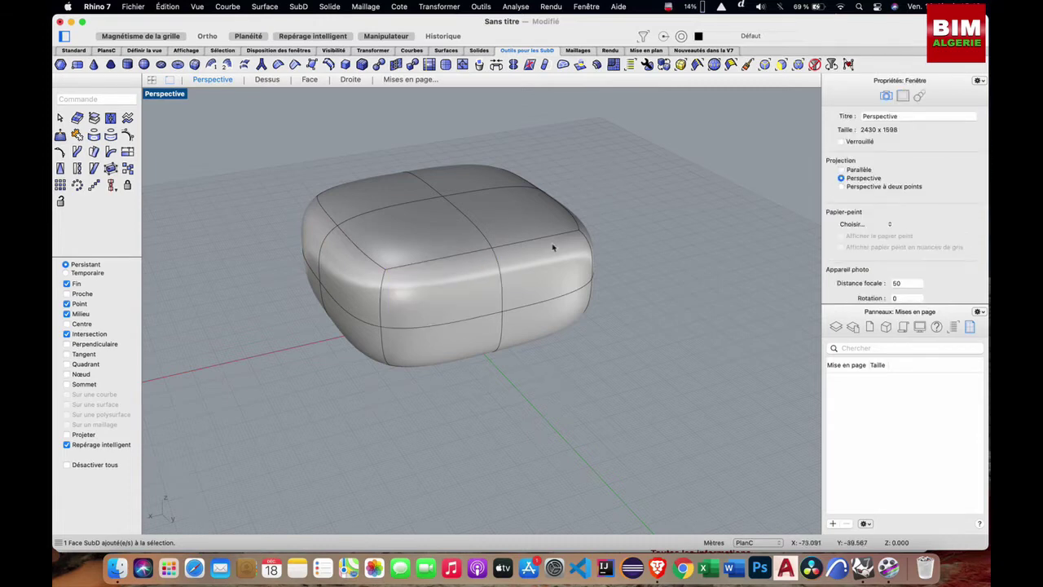
left_click(499, 264, "shift+super")
left_click(583, 189)
left_click(385, 274, "shift+super")
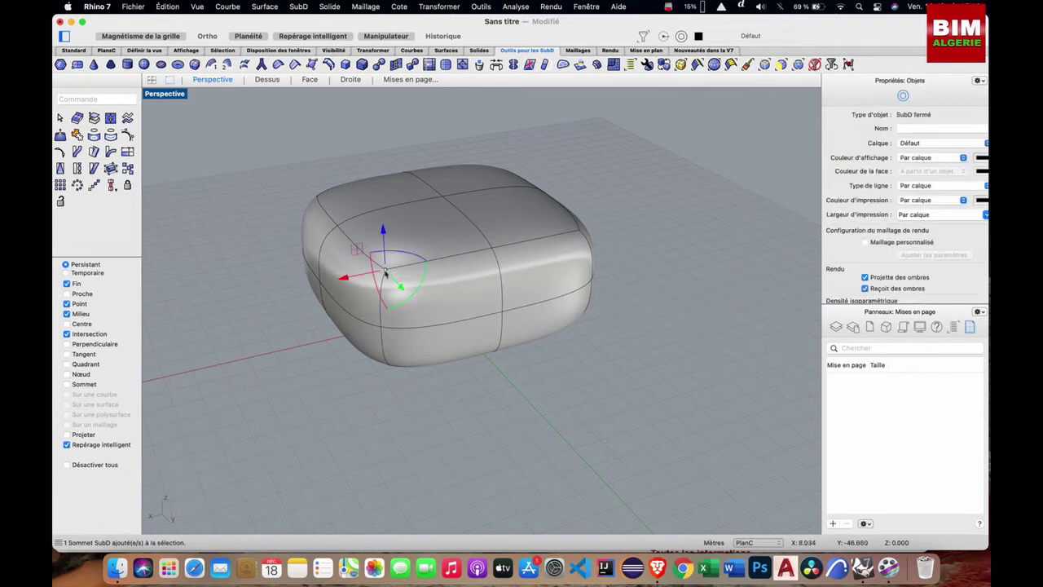
left_click(607, 194)
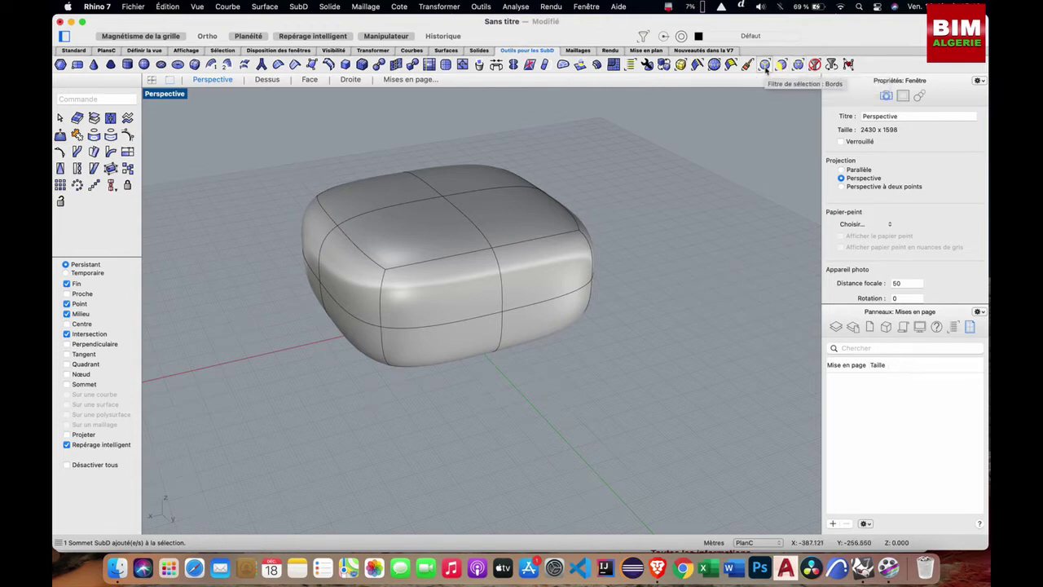
Step: Restrict the selection filter to edges, try selecting individual front and top edges of the SubD box, and clear the selection
left_click(766, 65)
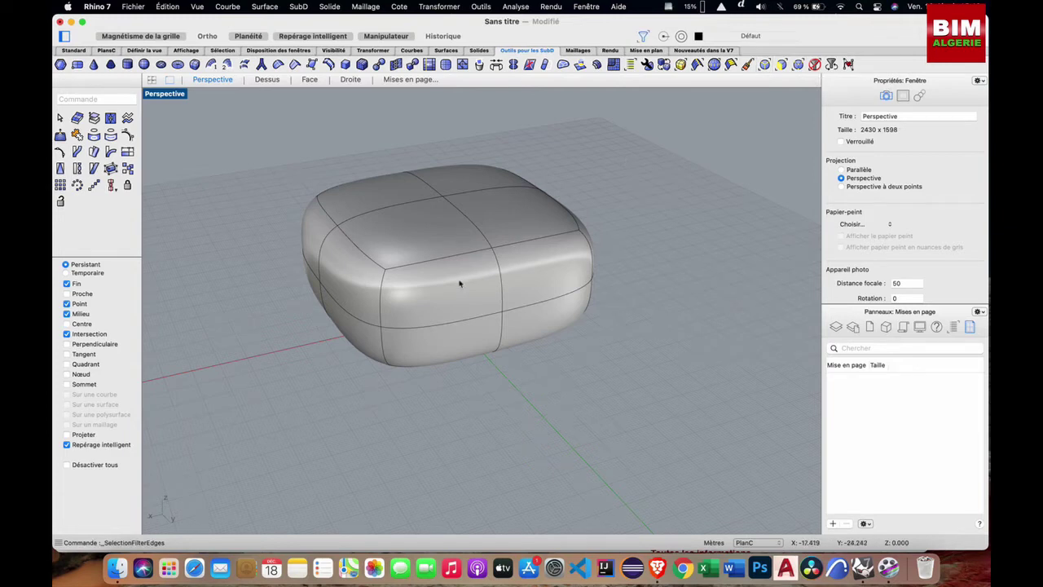
left_click(492, 250)
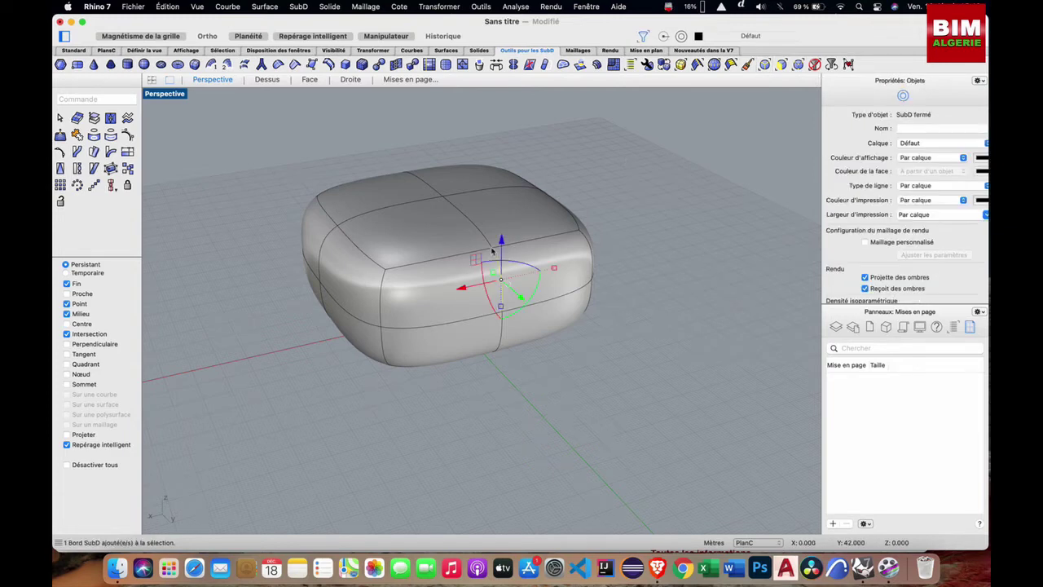
key("Escape")
left_click(464, 259)
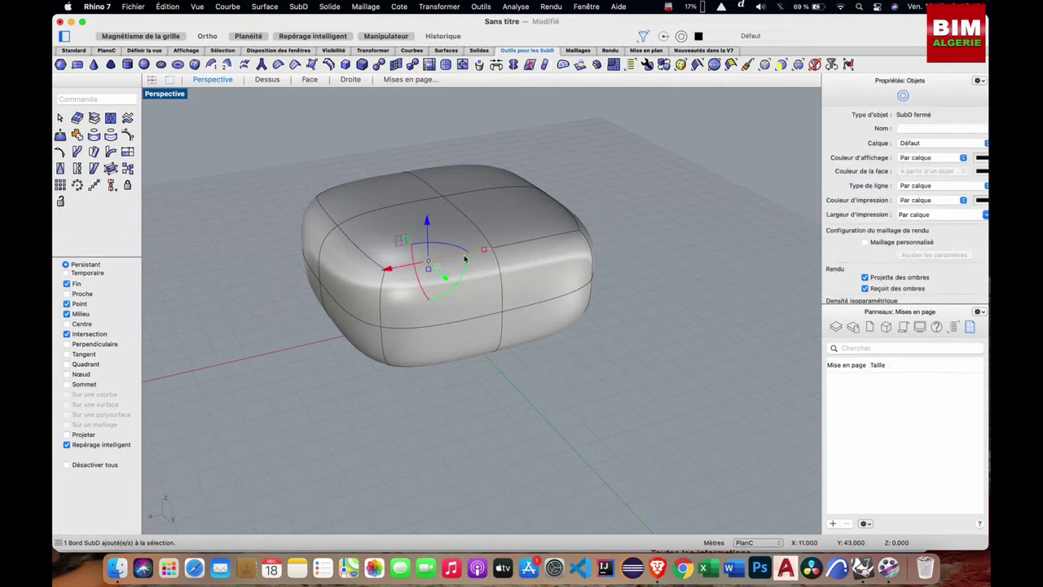
left_click(501, 287)
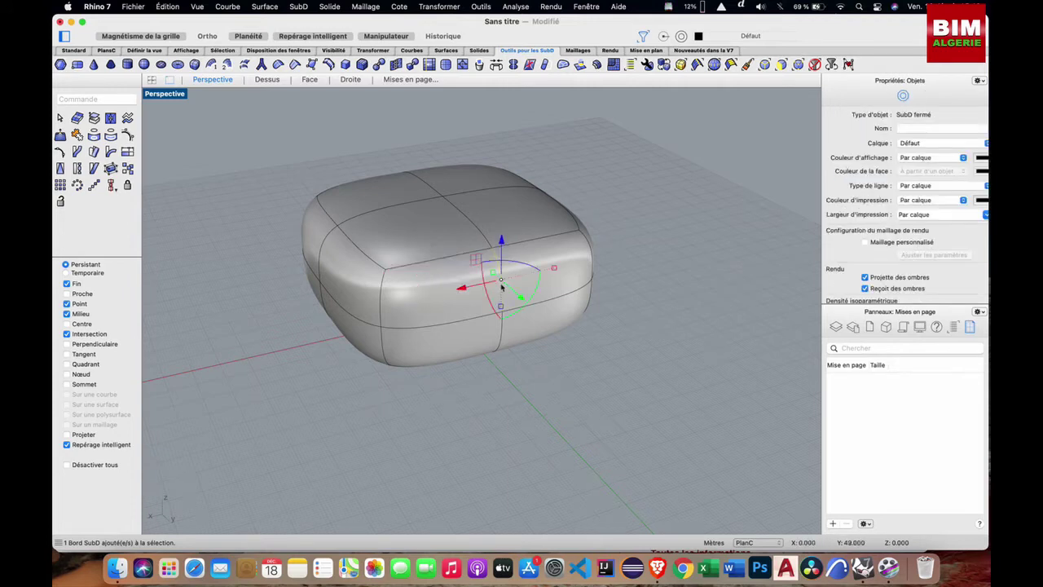
left_click(481, 234)
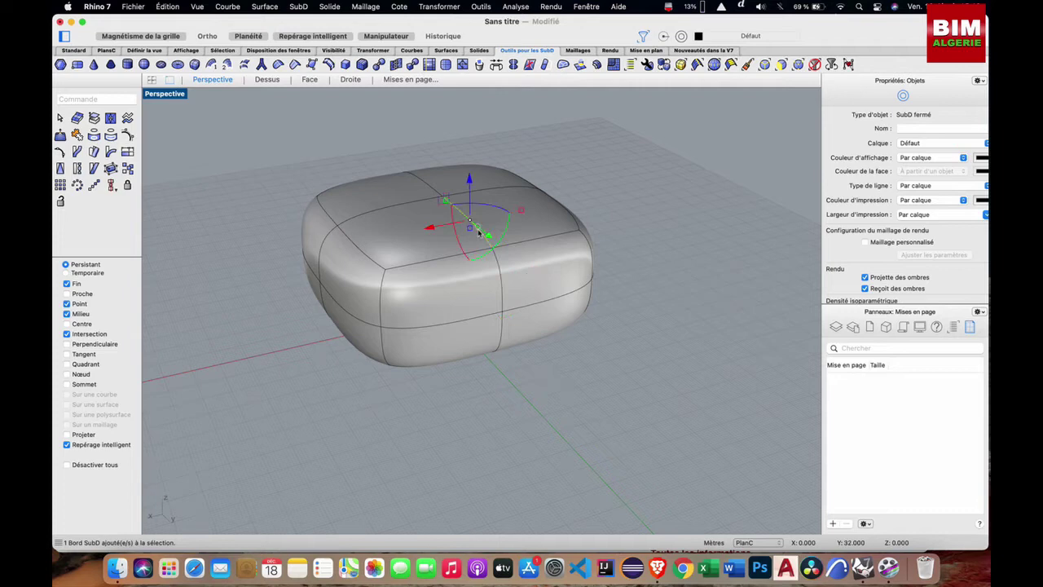
left_click(397, 200)
left_click(442, 265)
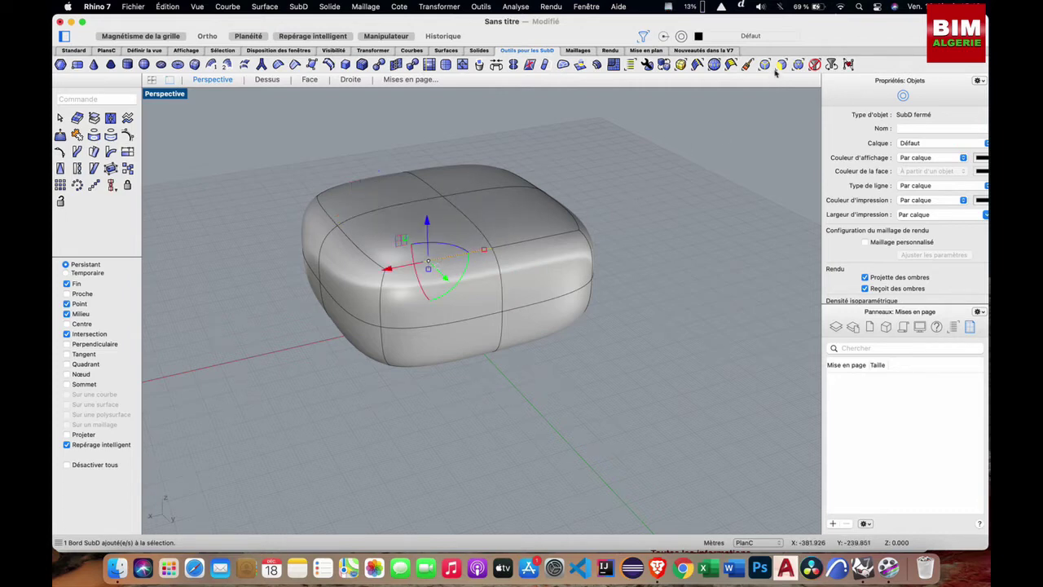
key("Escape")
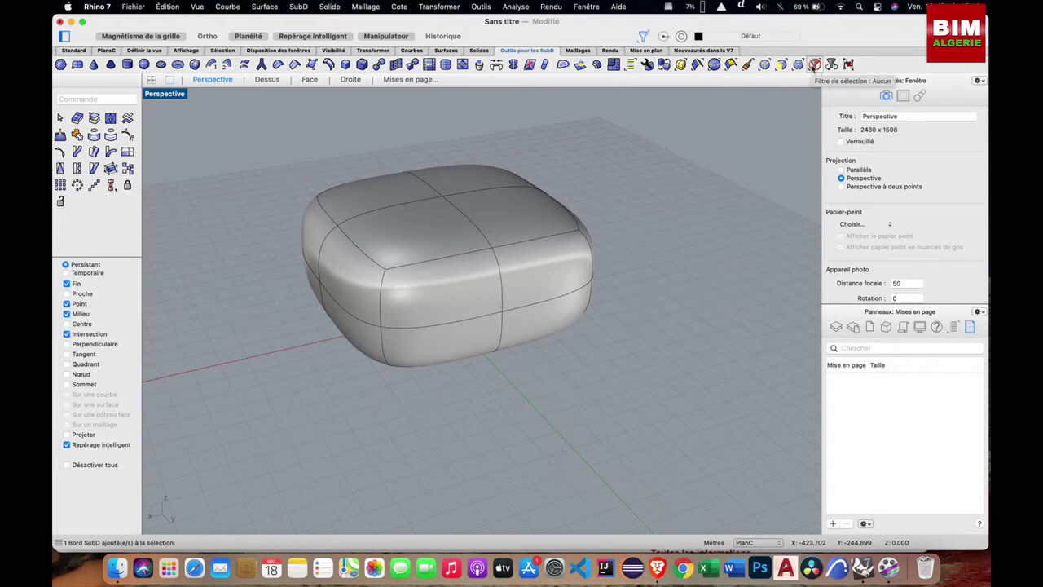
Step: Set the selection filter to none and try selecting the whole SubD box twice, clearing it each time
left_click(814, 65)
left_click(453, 293)
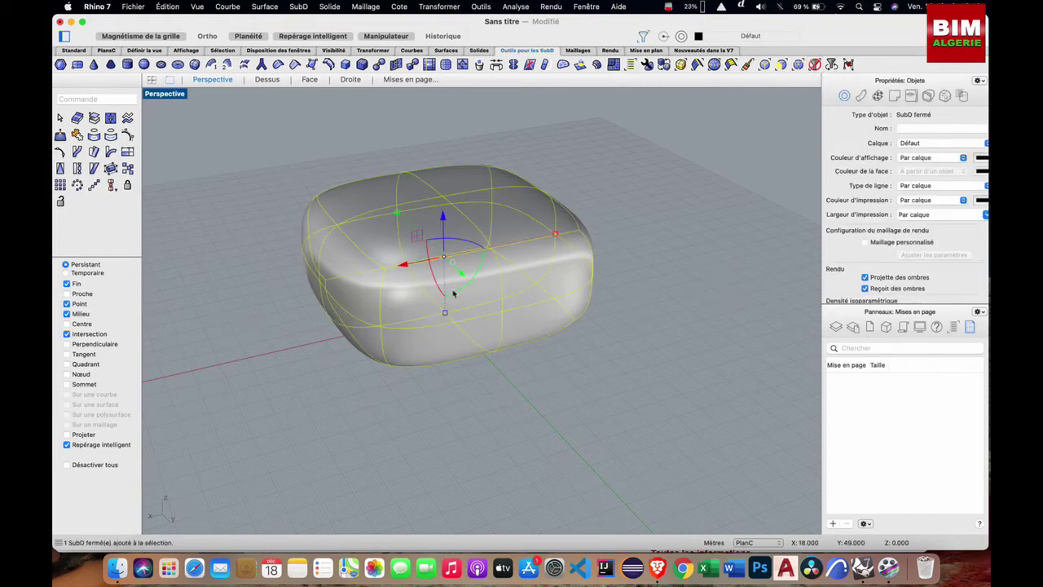
left_click(648, 193)
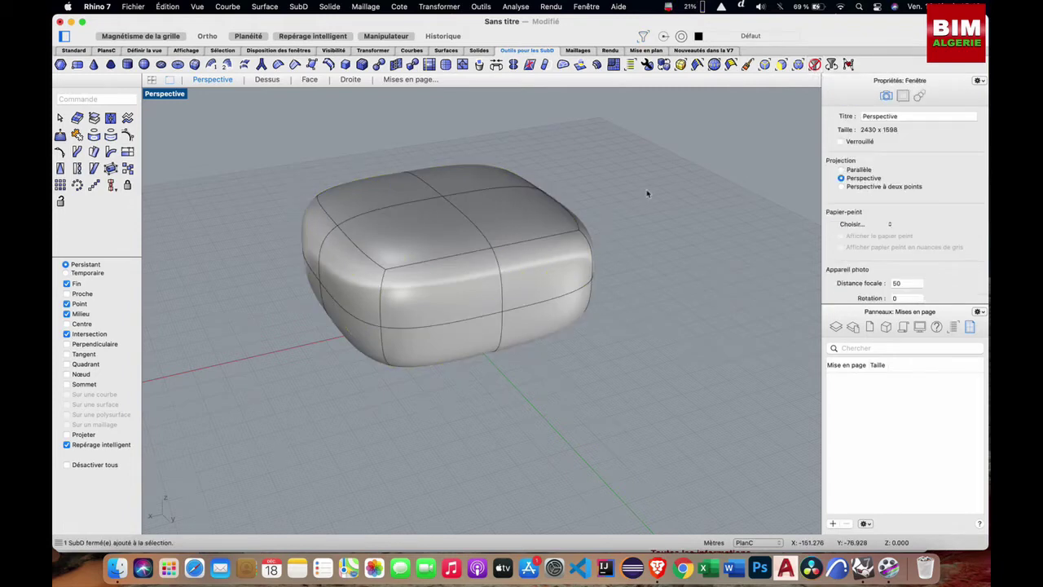
left_click(486, 265)
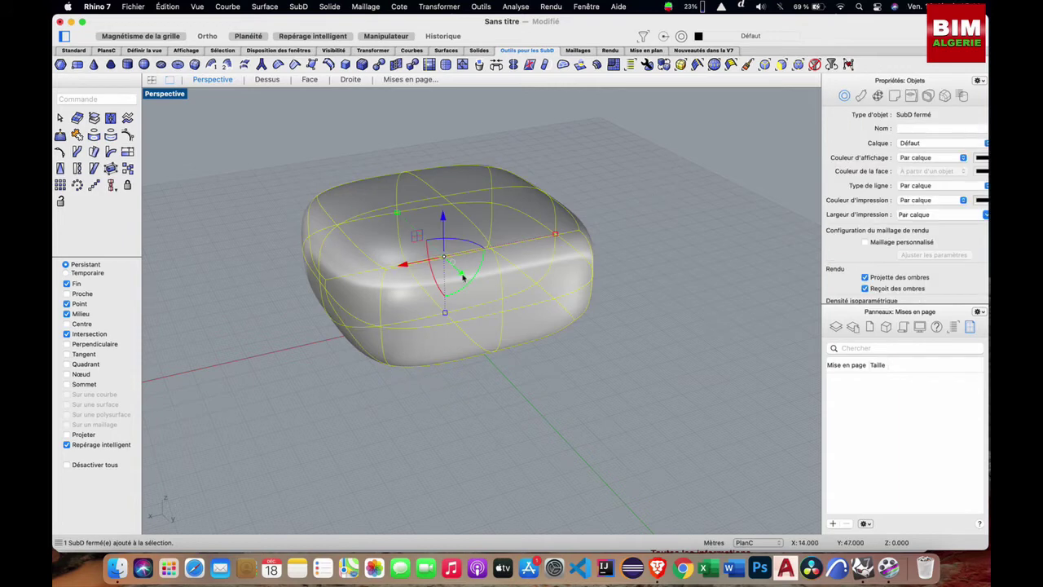
left_click(644, 190)
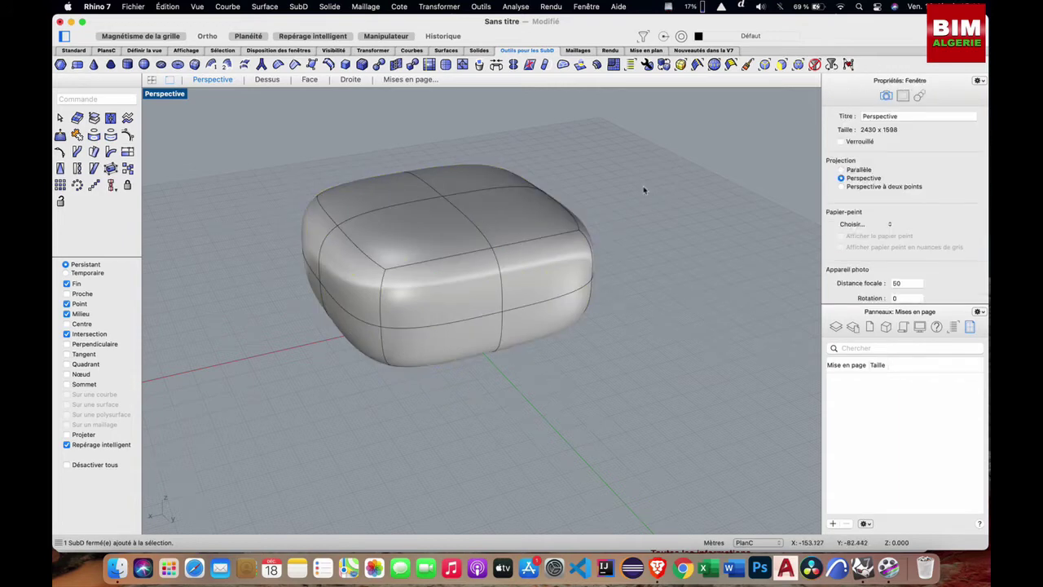
Step: Restrict the selection filter to faces, try selecting individual top and upper front faces of the SubD box, and clear the selection
left_click(781, 66)
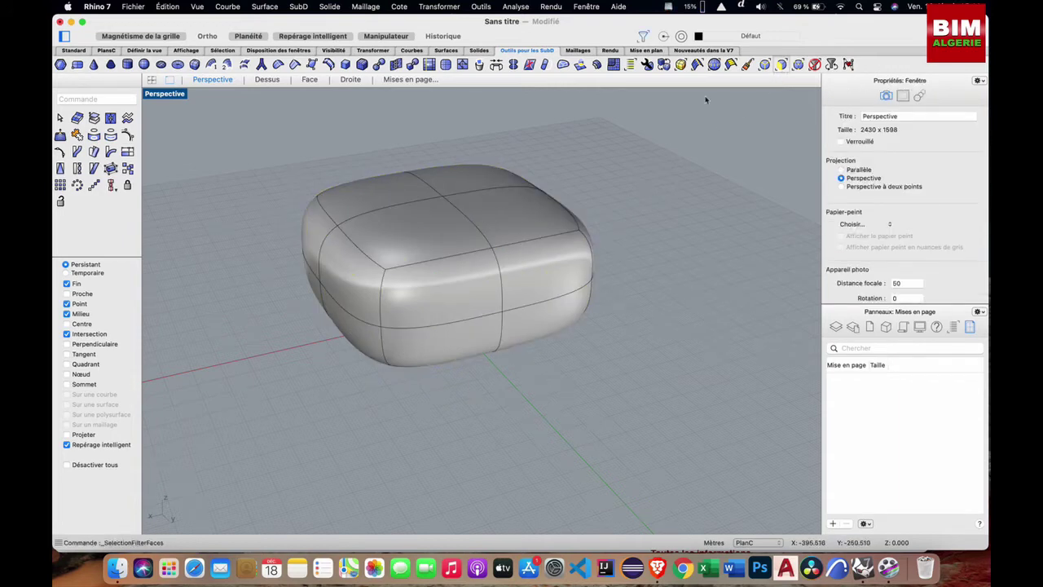
left_click(456, 285)
left_click(464, 237)
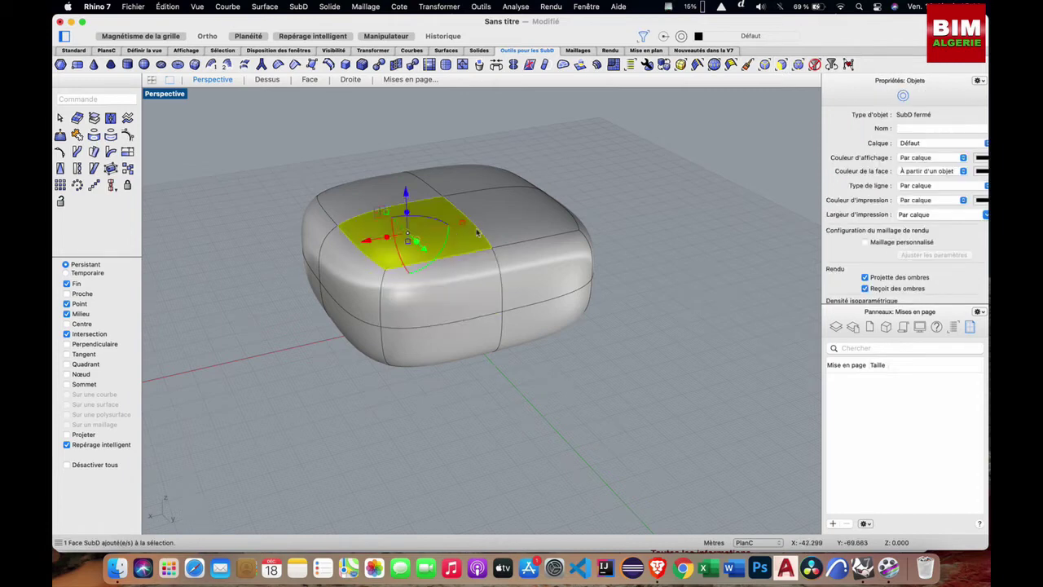
left_click(512, 225)
left_click(531, 264)
left_click(474, 274)
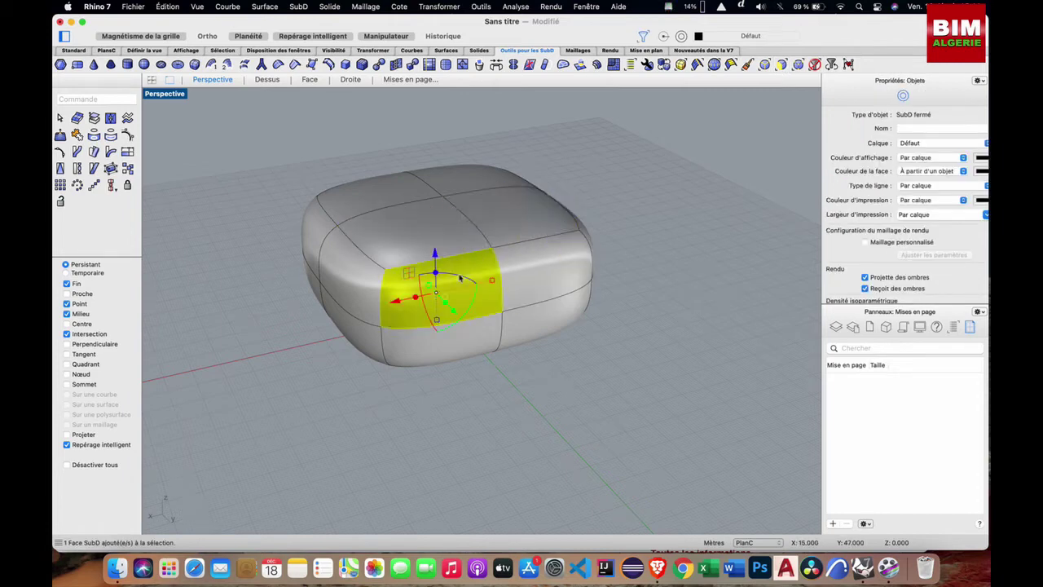
left_click(437, 248)
left_click(501, 224)
left_click(531, 270)
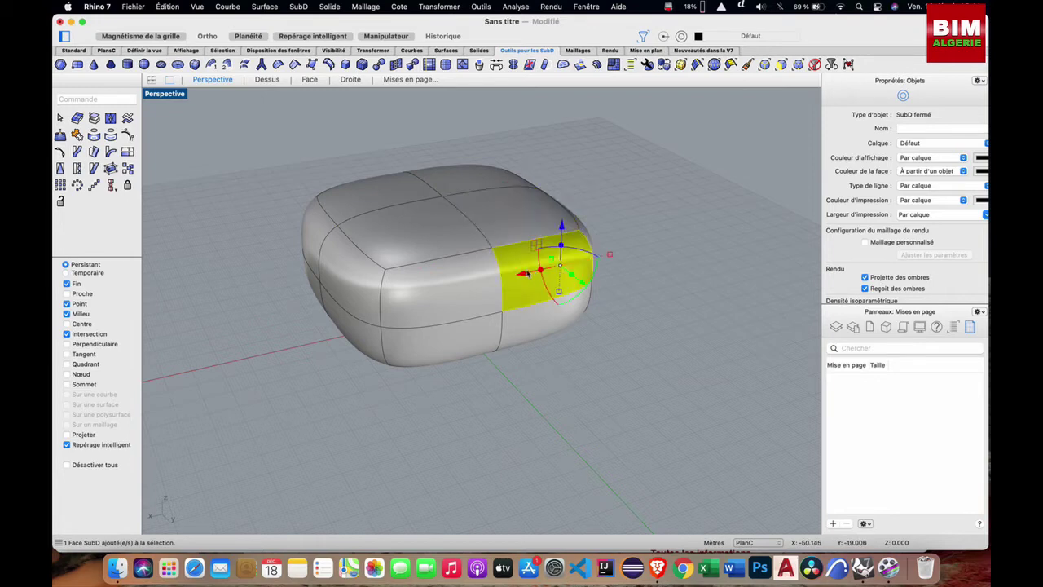
left_click(473, 274)
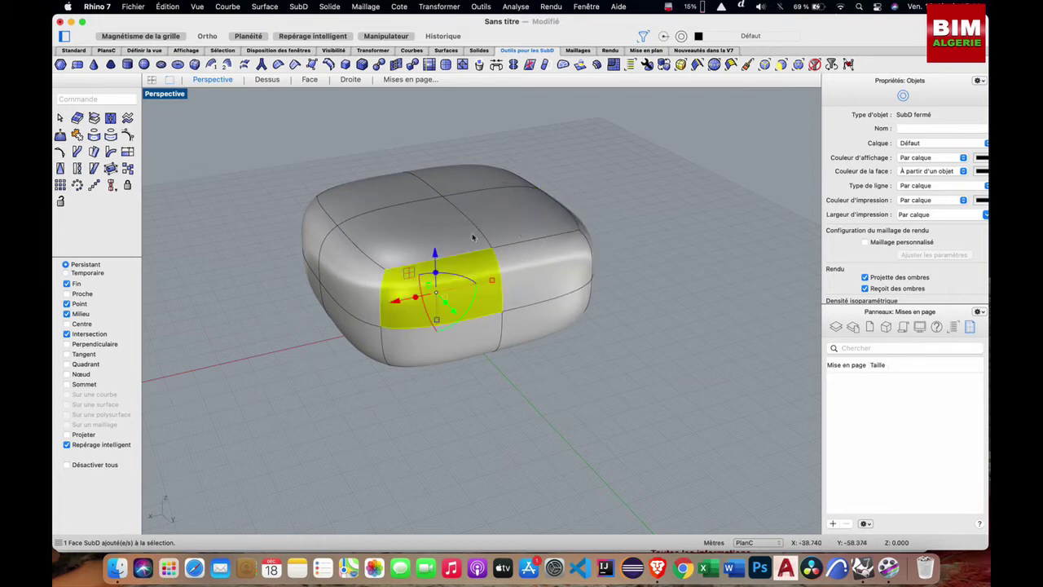
left_click(651, 165)
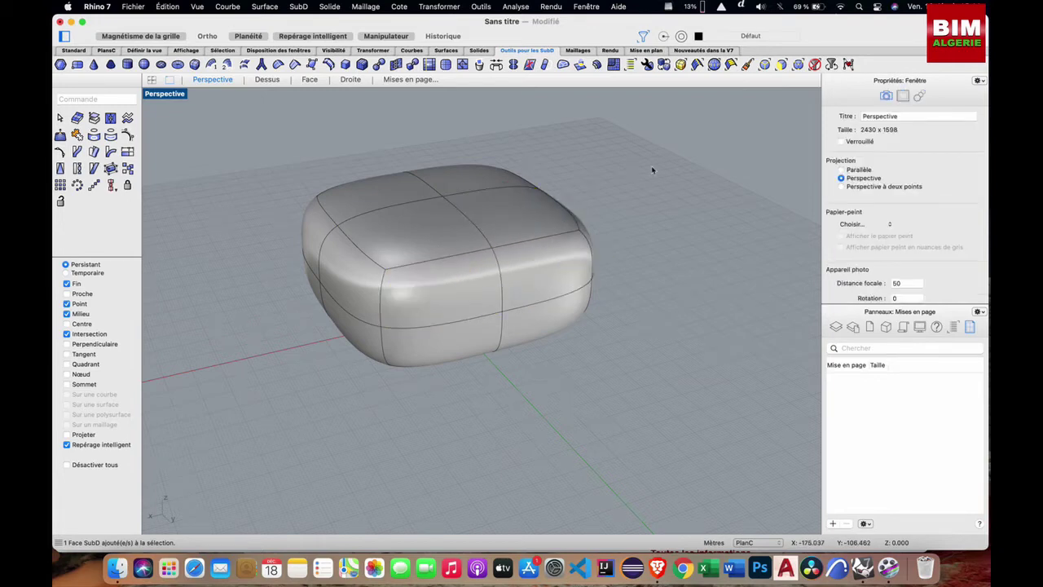
left_click(461, 293)
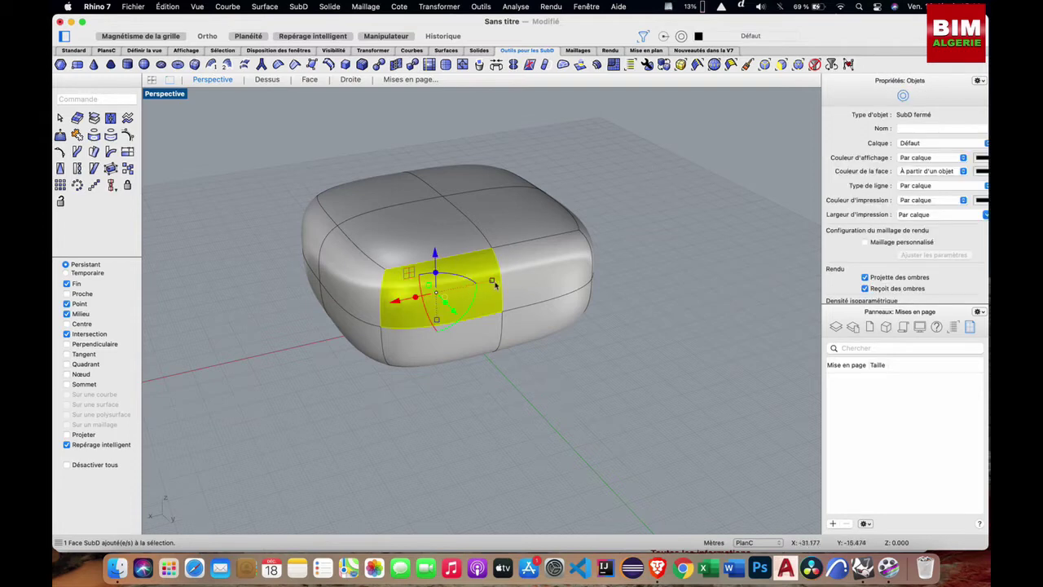
left_click(492, 281)
left_click(668, 207)
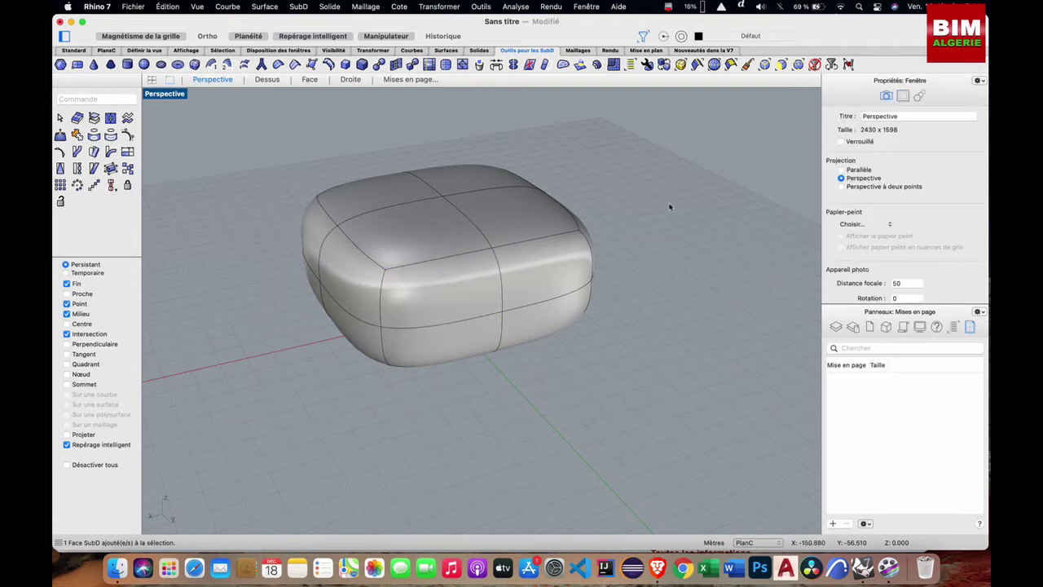
Step: Restrict the selection filter to edges, select the complete vertical edge loop around the box's middle, try moving it, and clear the selection
left_click(765, 65)
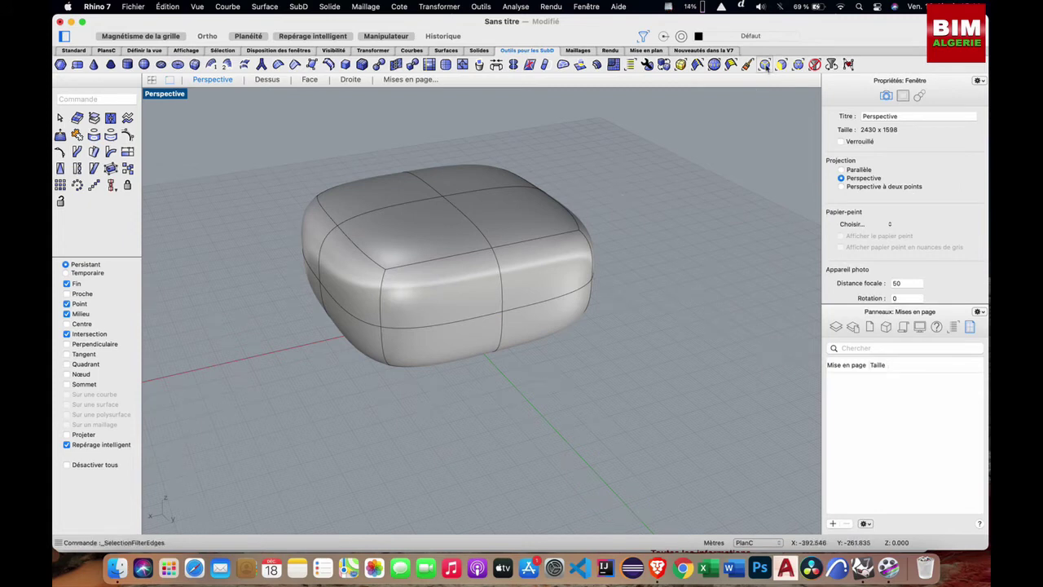
left_click(500, 270)
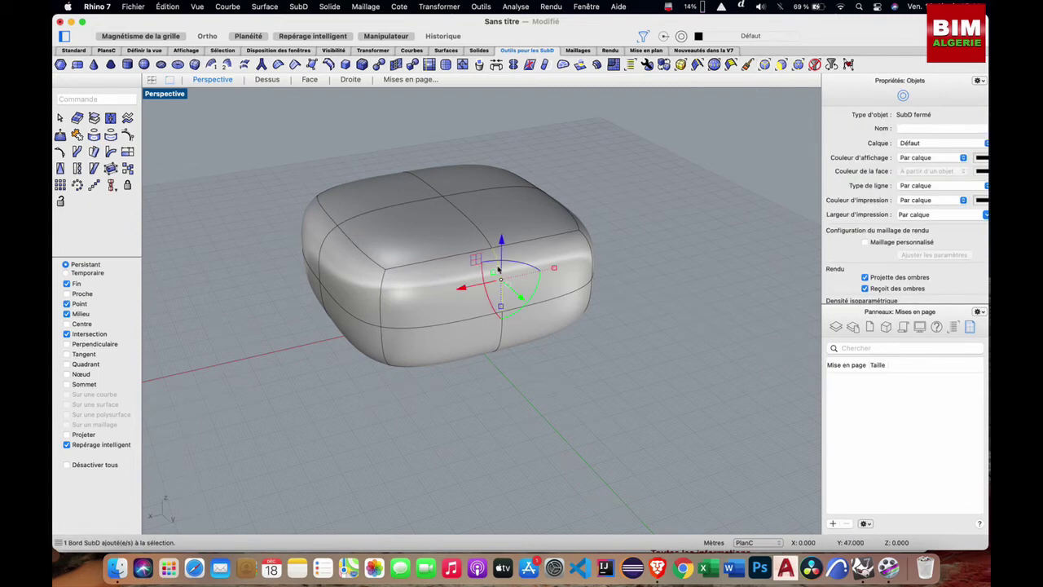
double_click(499, 270)
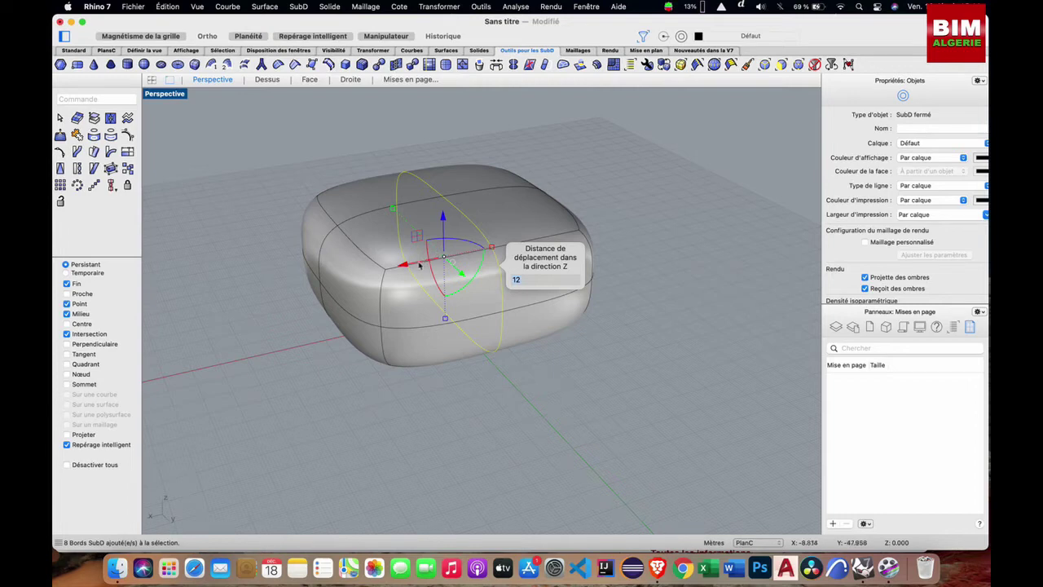
left_click_drag(420, 265, 508, 223)
left_click(579, 135)
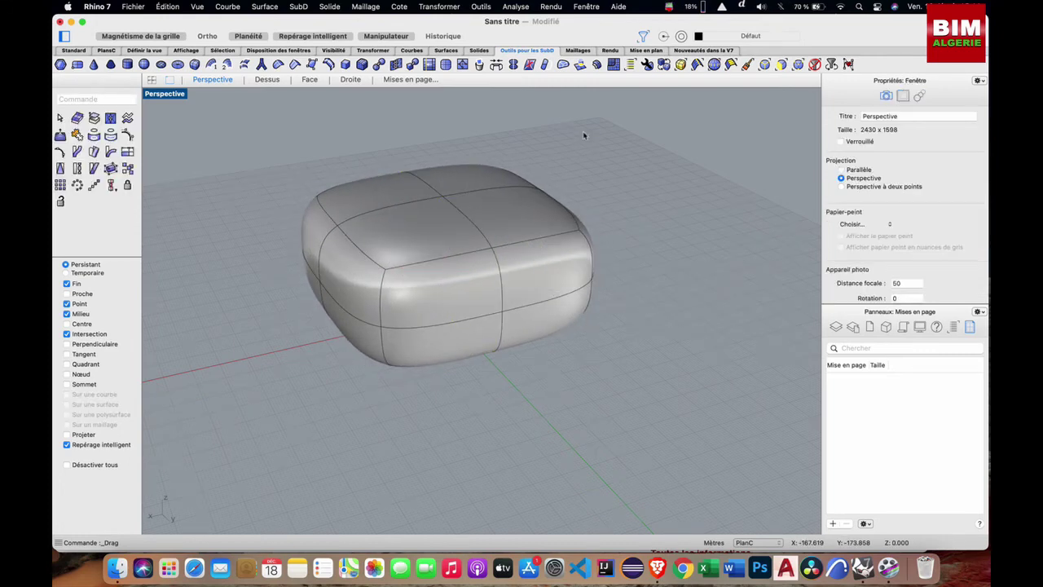
Step: Try building up the mid-height edge selection one edge at a time from the front around the corner, and clear it
left_click(479, 321)
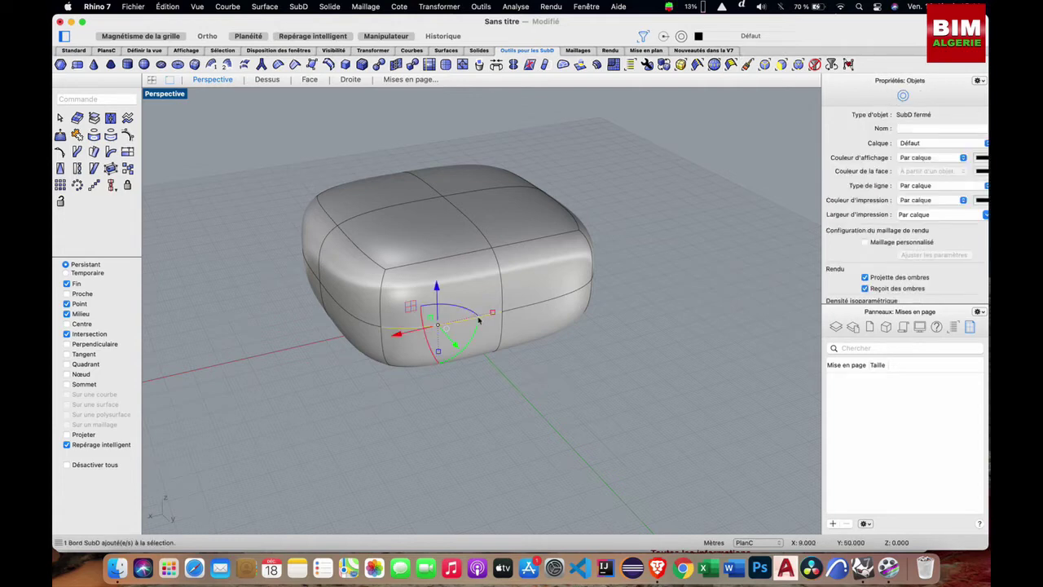
left_click(528, 392)
left_click(469, 321)
left_click(369, 328, "shift")
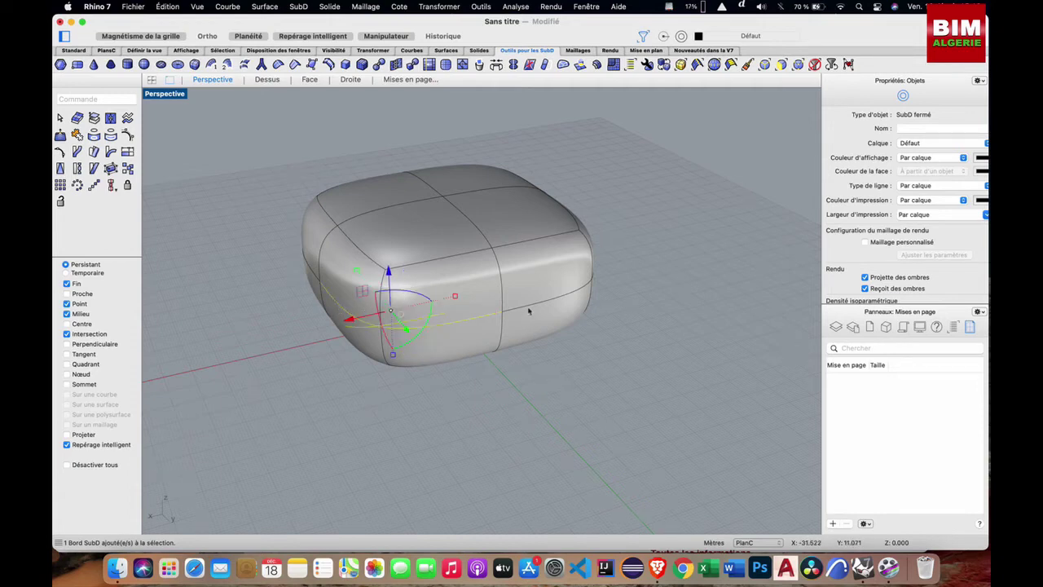
left_click(642, 269)
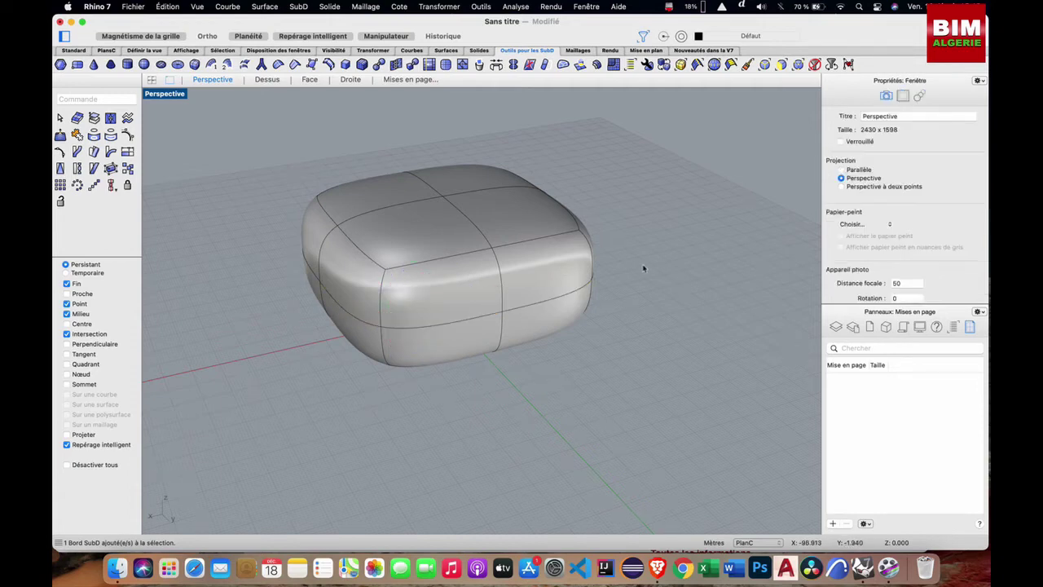
Step: Select the complete horizontal edge loop at the box's mid-height from one front edge, and clear the selection
left_click(486, 315)
double_click(485, 315)
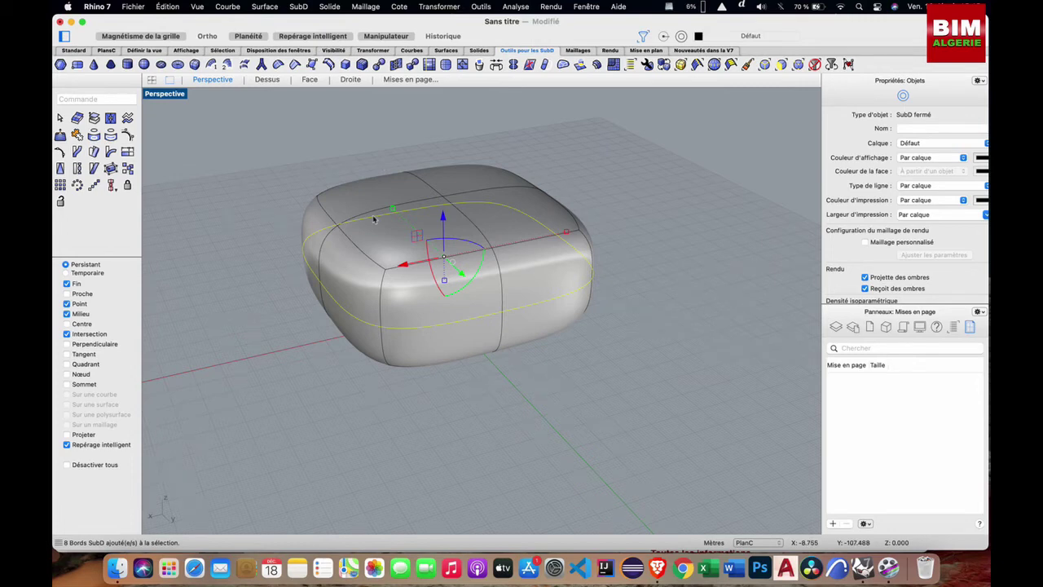
left_click(641, 185)
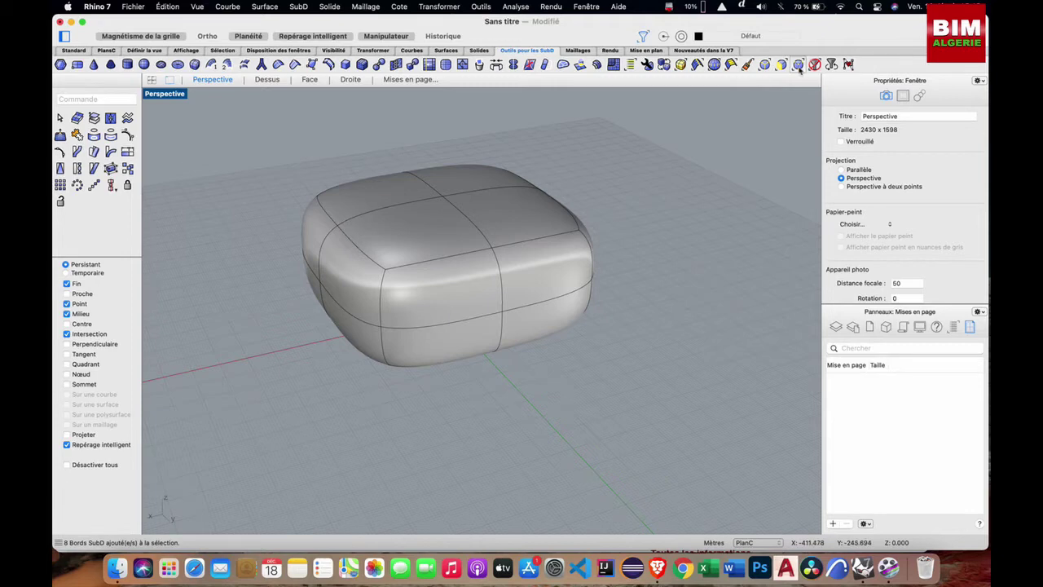
Step: Restrict the selection filter to vertices and try it on the upper front edge's middle and corner vertices, clearing the selection
left_click(798, 65)
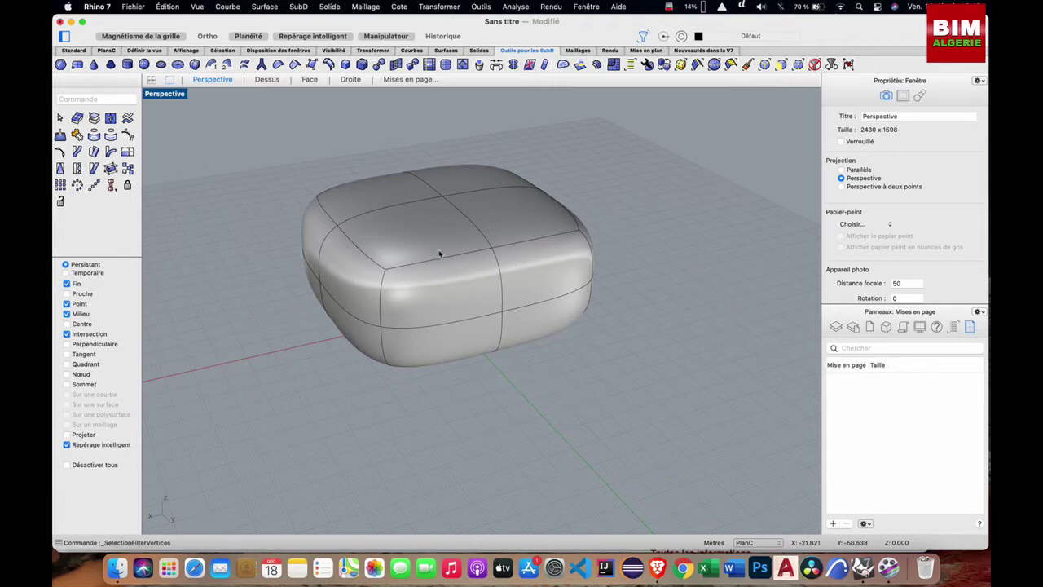
left_click(492, 251)
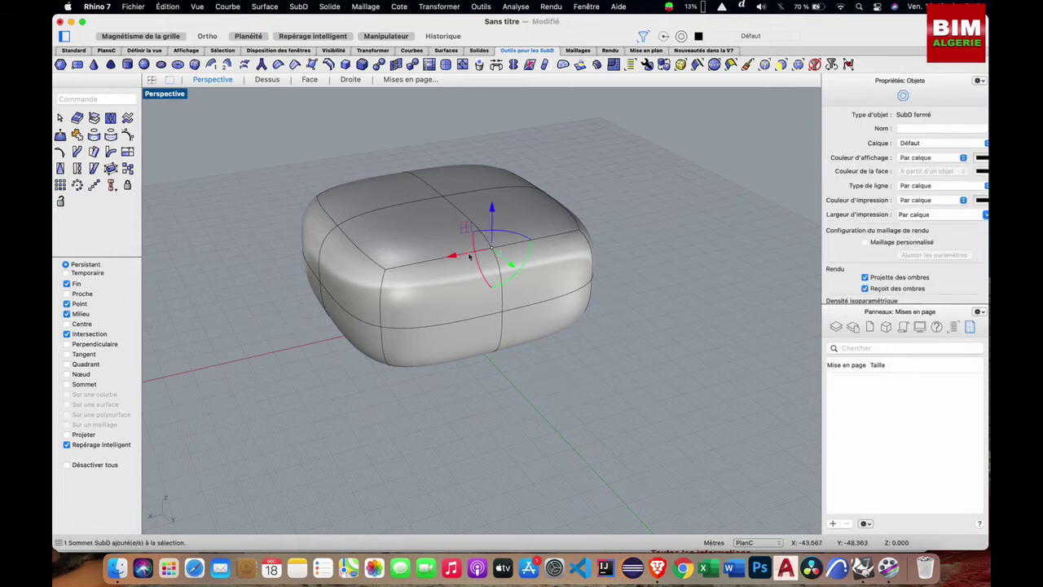
left_click(385, 272)
left_click(601, 225)
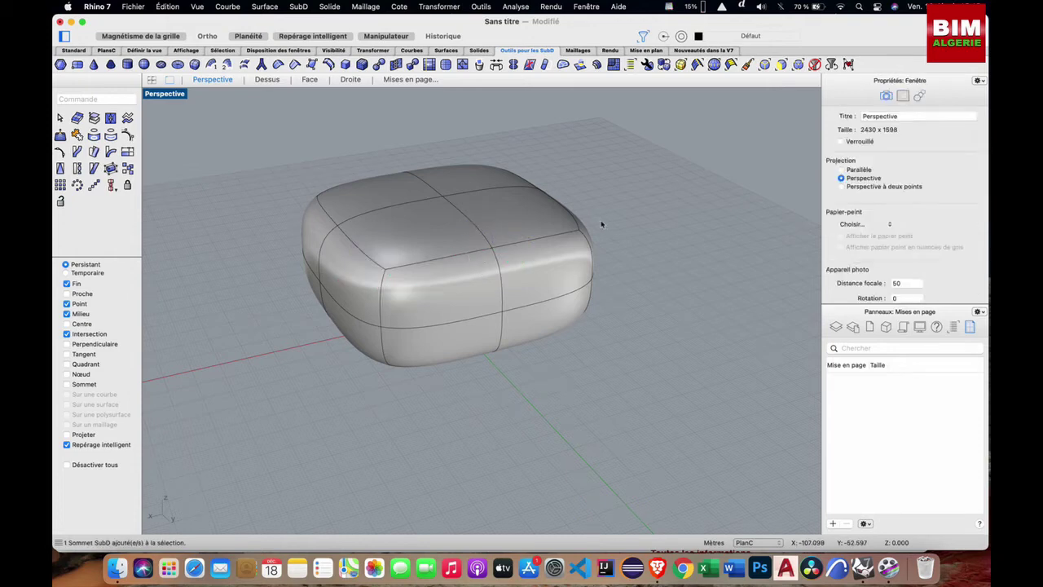
Step: Remove the face, edge and vertex restriction from the selection filter, select the whole SubD box, and clear the selection
left_click(814, 66)
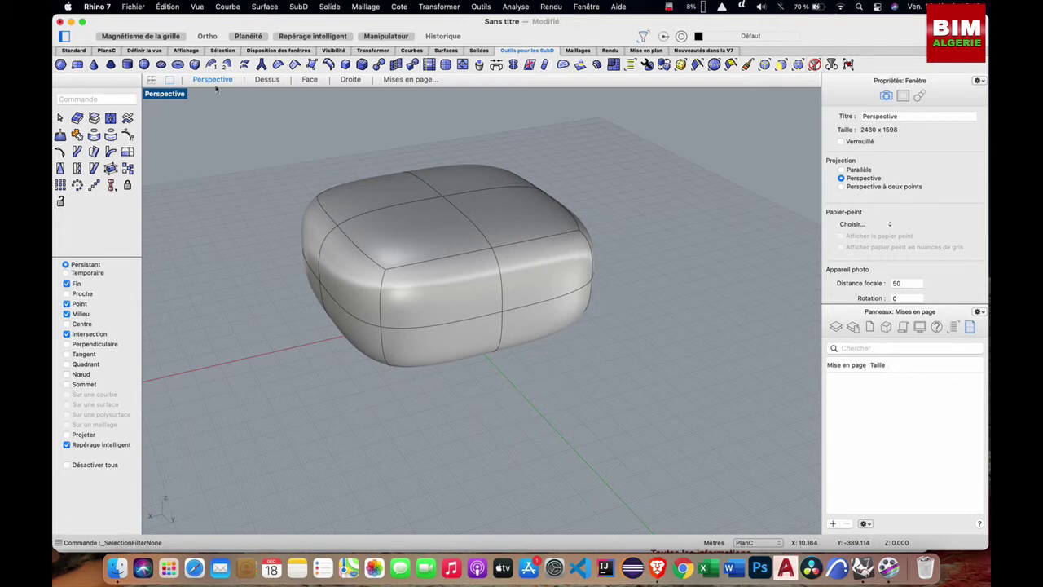
left_click(461, 188)
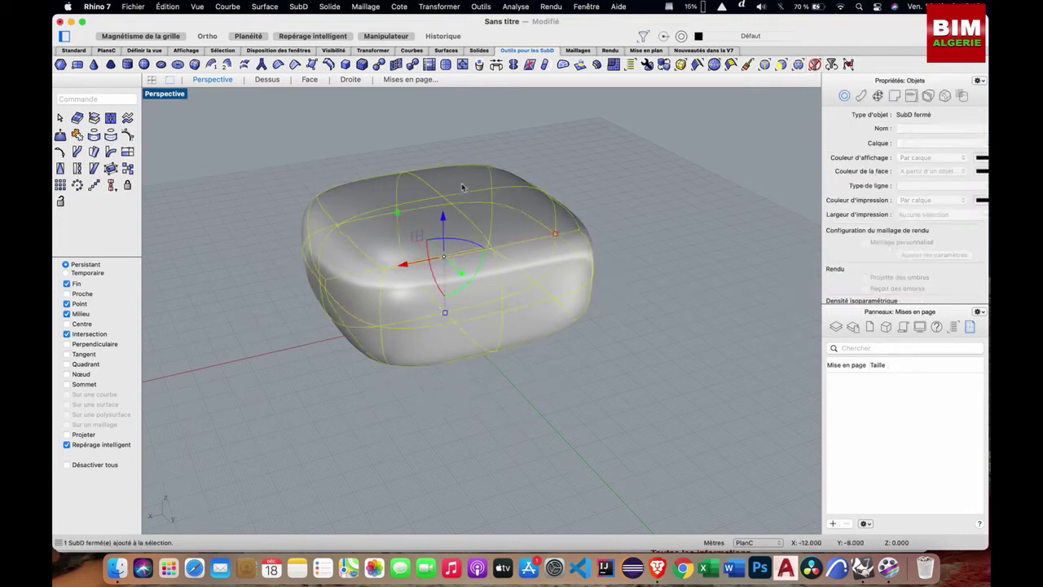
scroll(461, 188, "up", 3)
scroll(462, 188, "down", 2)
left_click(398, 148)
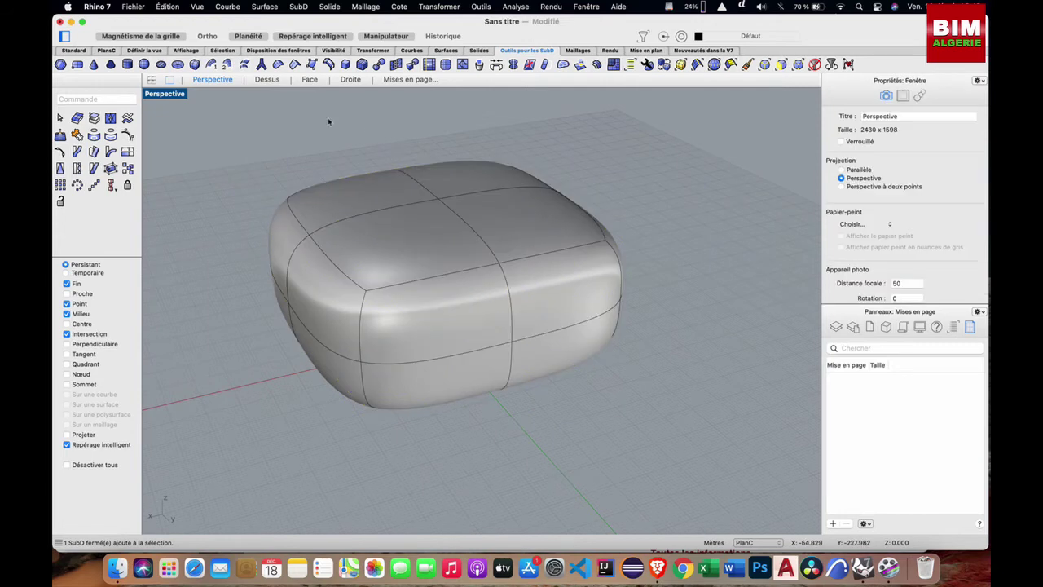
Step: Restrict the selection filter to faces, select the box's four top faces in the front view, and delete them
double_click(174, 97)
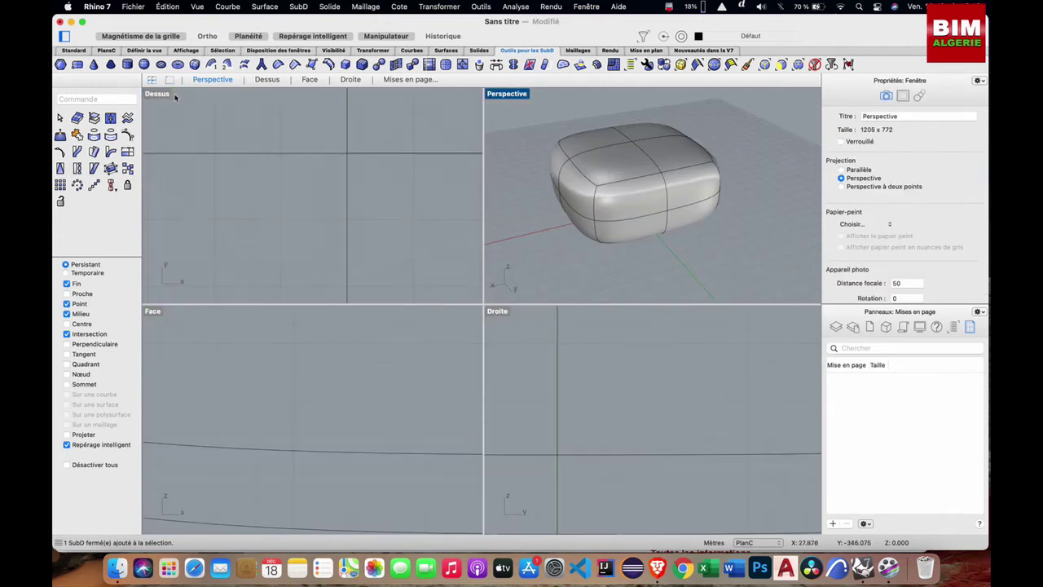
double_click(155, 311)
scroll(358, 369, "down", 5)
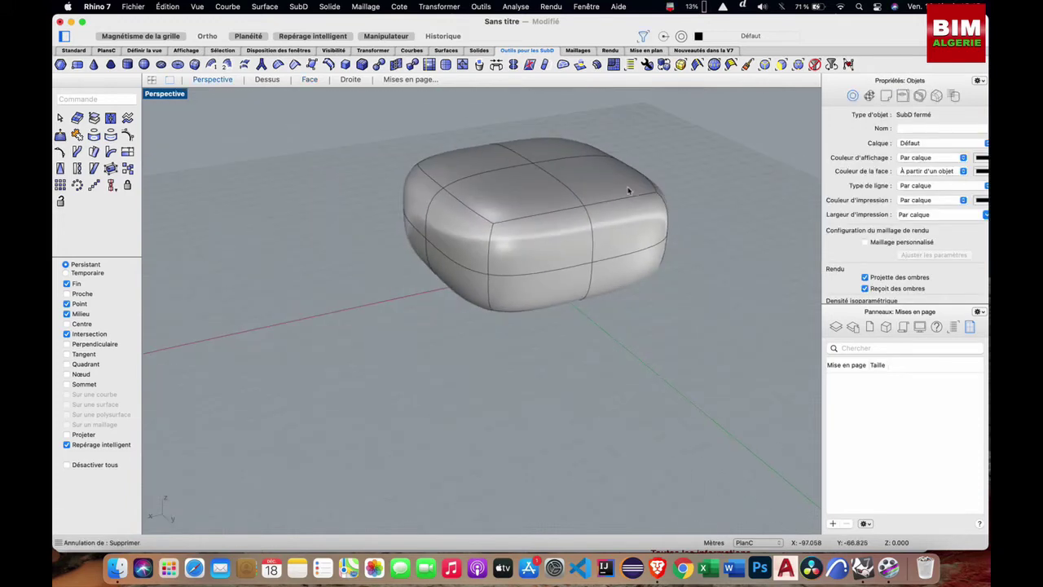
right_click_drag(628, 190, 628, 204)
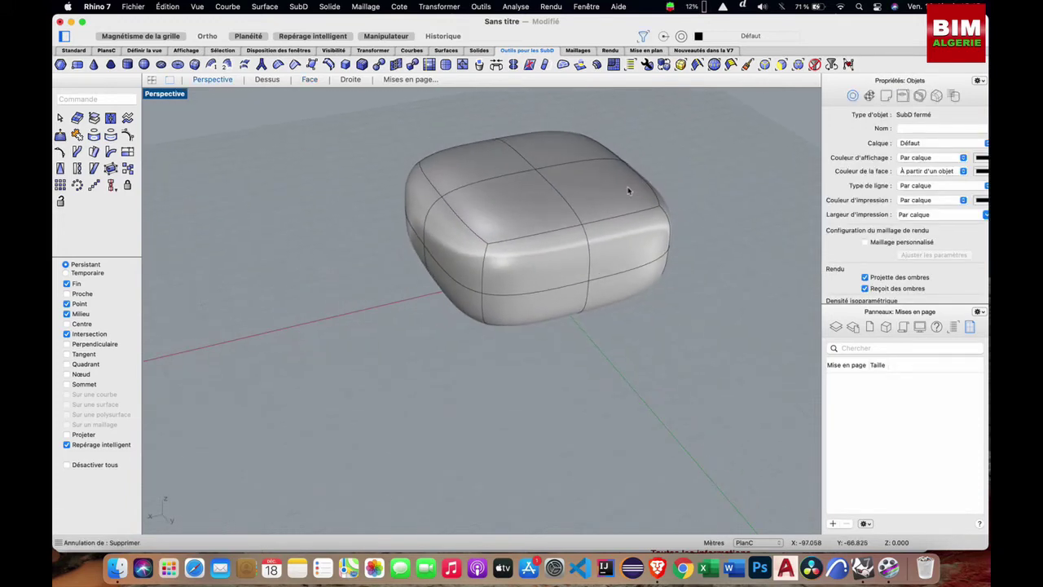
scroll(625, 164, "up", 6)
scroll(626, 166, "down", 2)
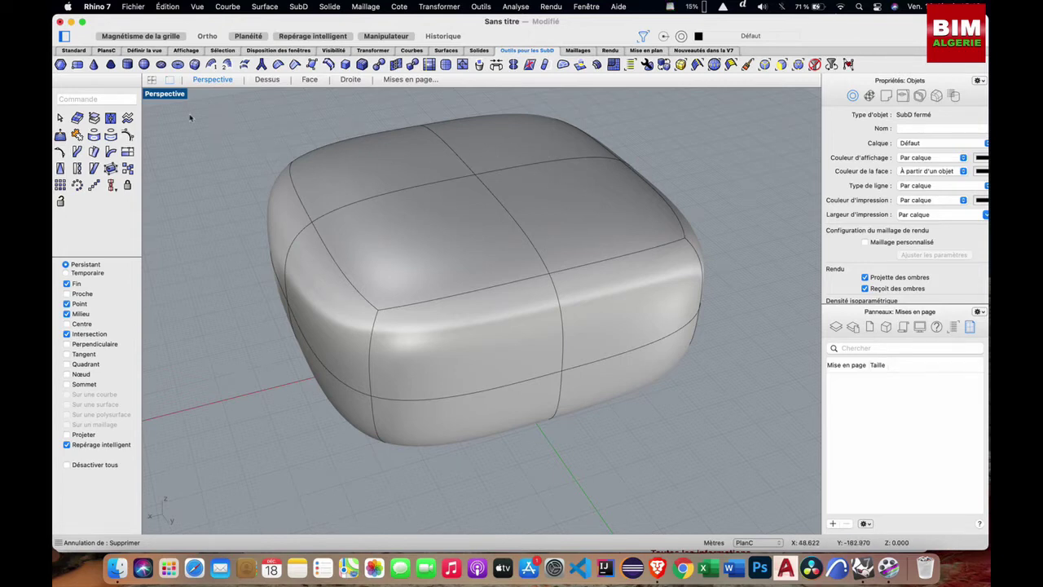
double_click(149, 95)
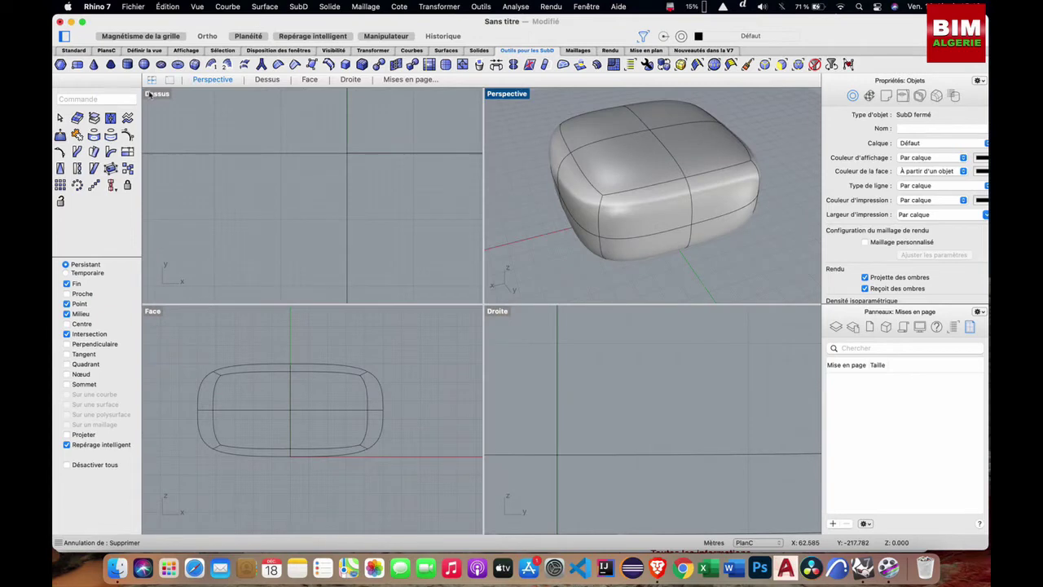
double_click(156, 313)
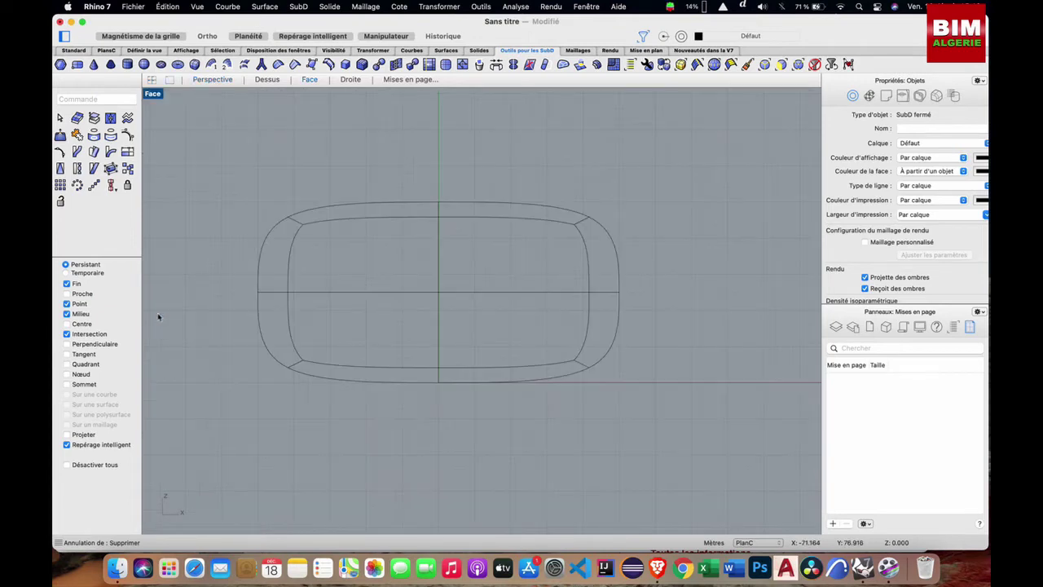
left_click(780, 65)
left_click_drag(249, 185, 676, 234)
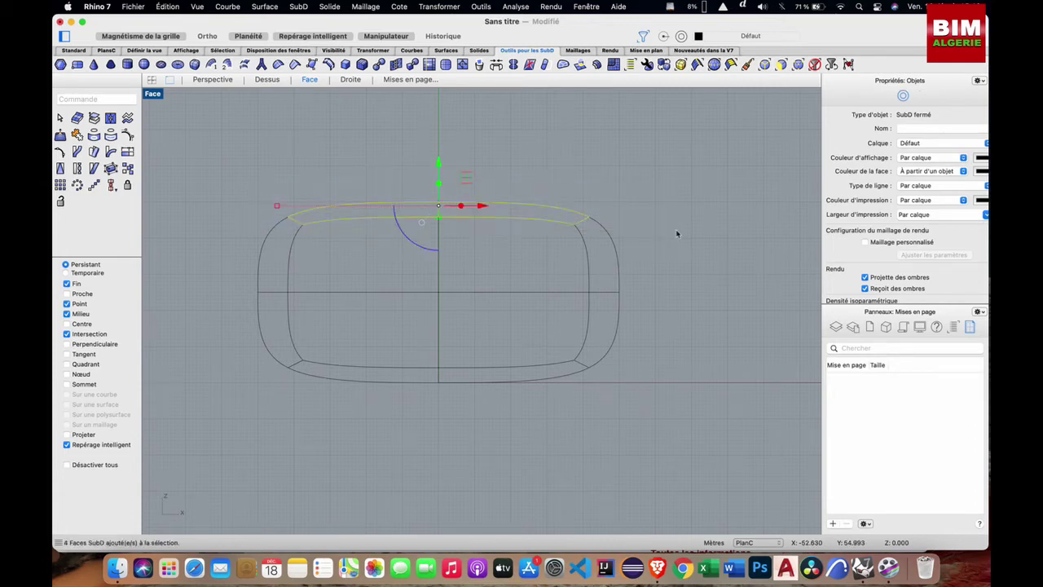
key("Delete")
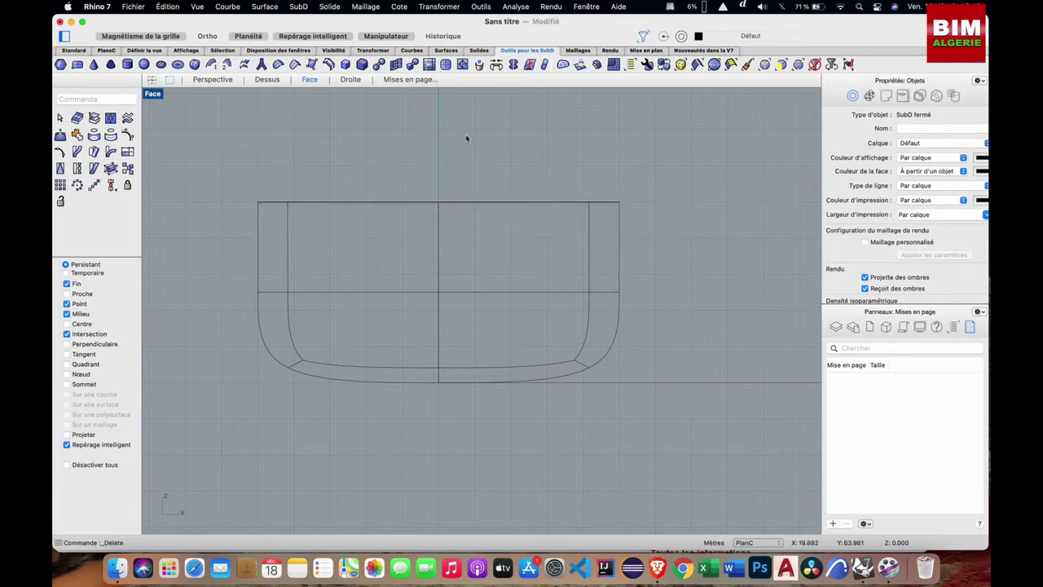
Step: Examine the opened box's rim, interior and rounded base from several sides in the perspective view
double_click(153, 94)
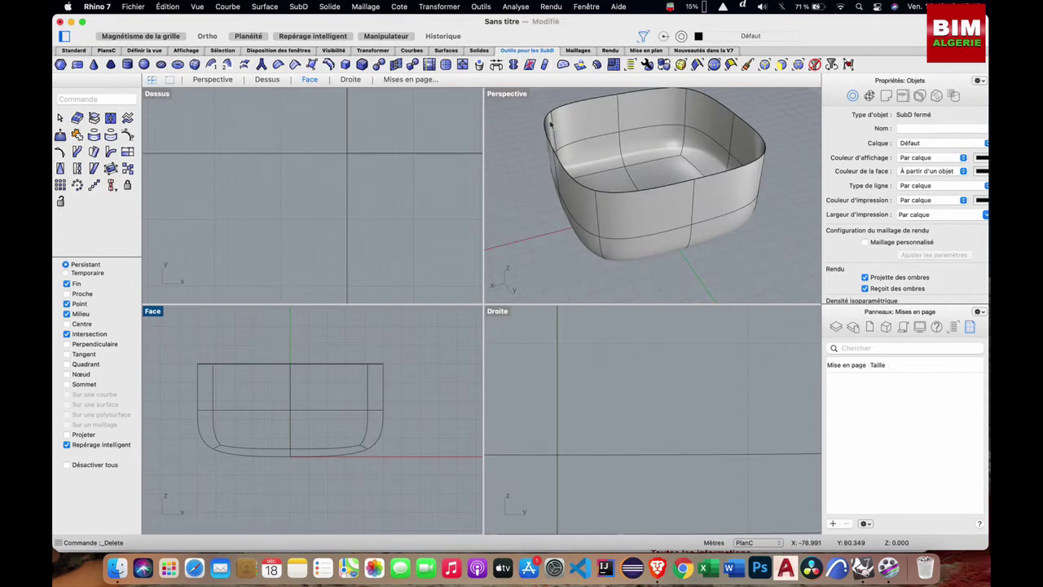
double_click(500, 95)
scroll(545, 244, "down", 3)
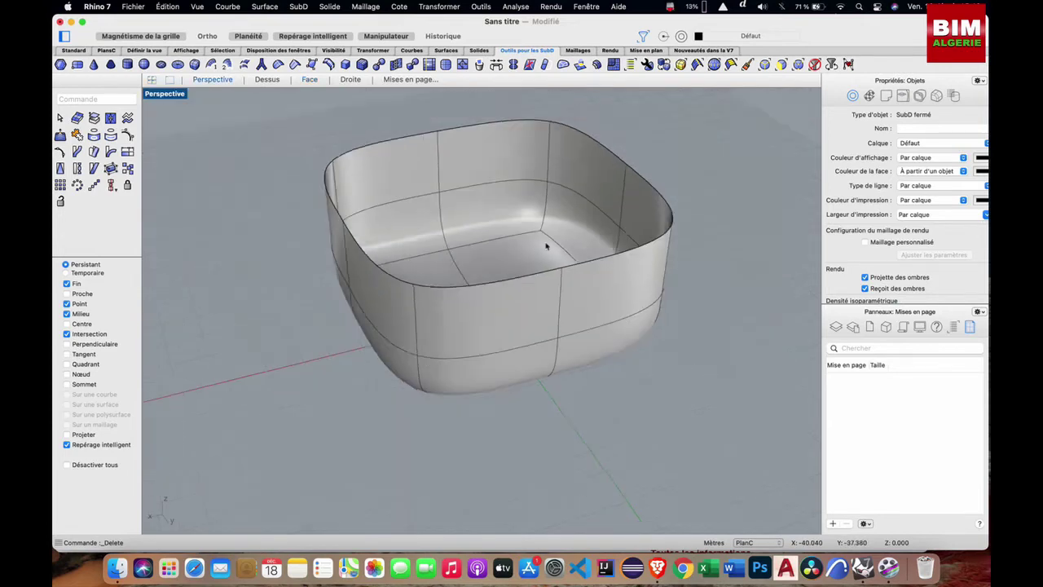
scroll(546, 246, "right", 5)
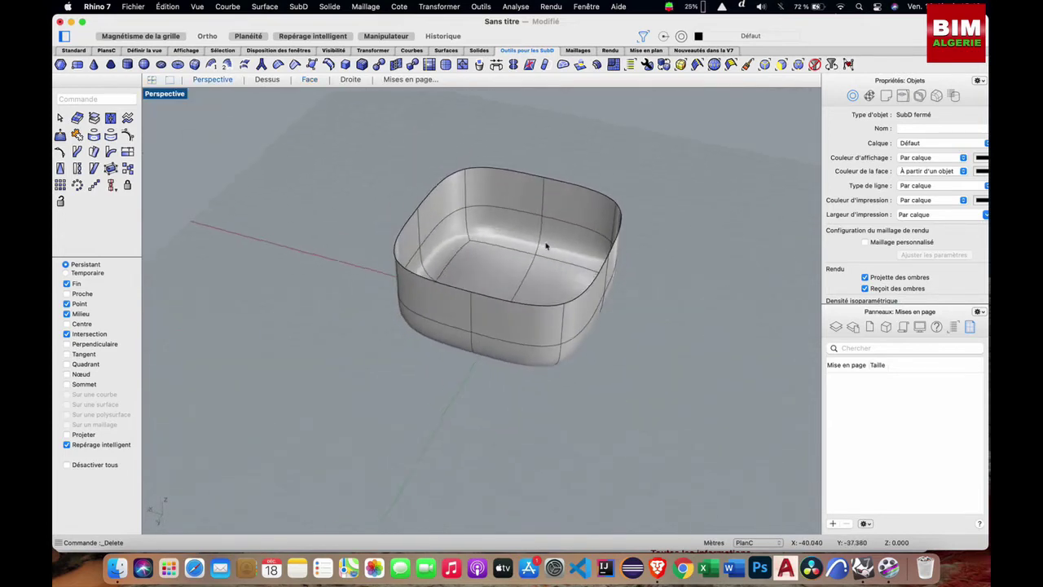
scroll(546, 246, "left", 5)
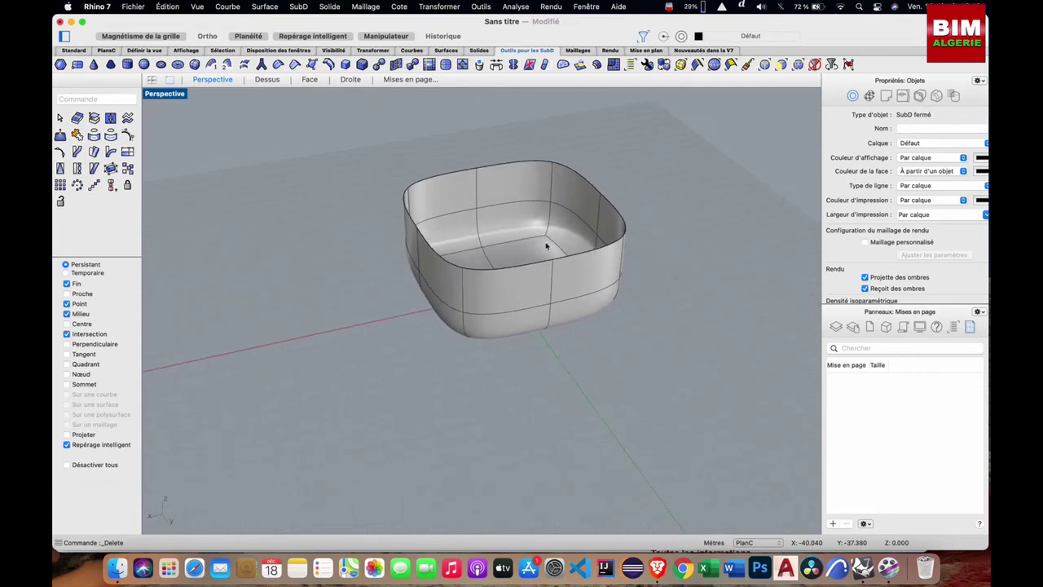
scroll(509, 175, "up", 8)
scroll(509, 175, "down", 3)
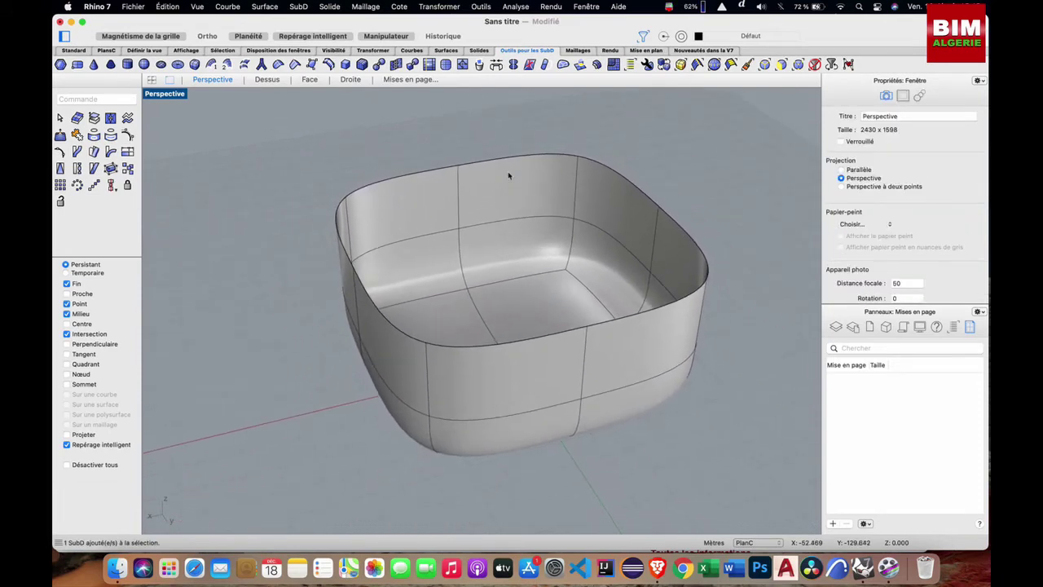
scroll(527, 365, "down", 5)
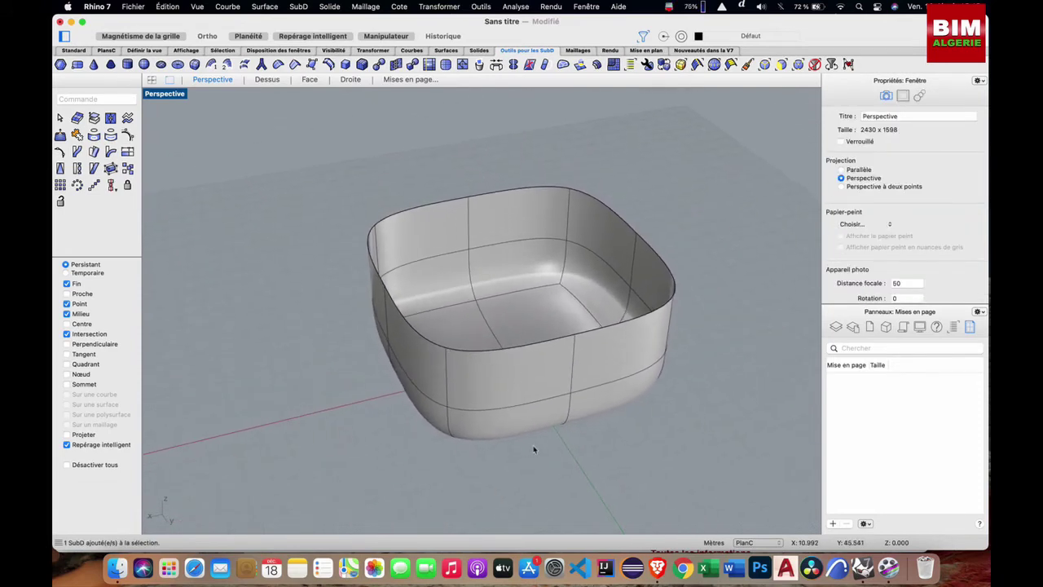
scroll(533, 448, "down", 6)
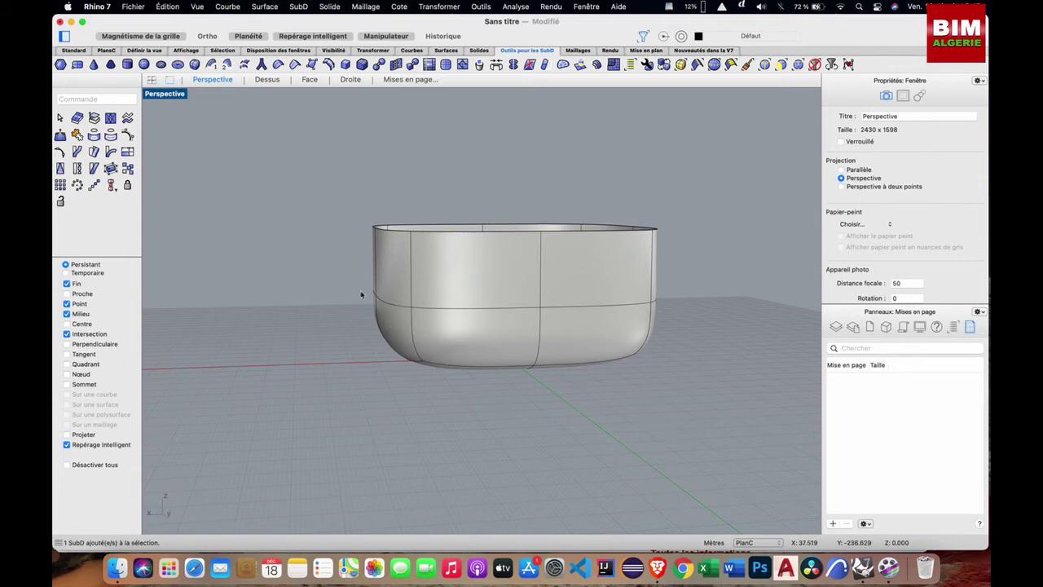
Step: Restrict the selection filter to edges, select the complete mid-height edge loop, and move it straight down to tighten the base's rounding
double_click(167, 94)
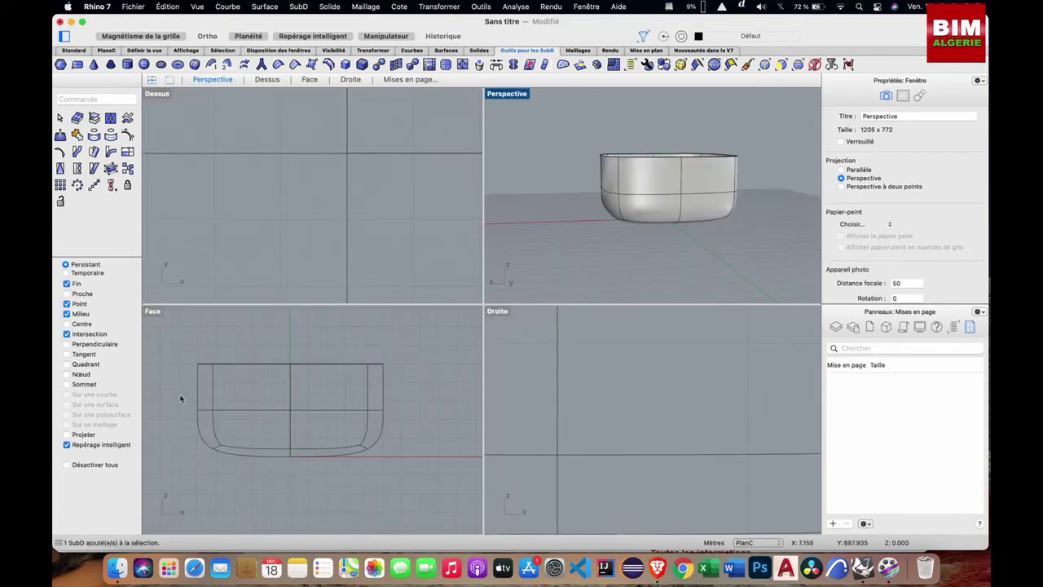
left_click(765, 65)
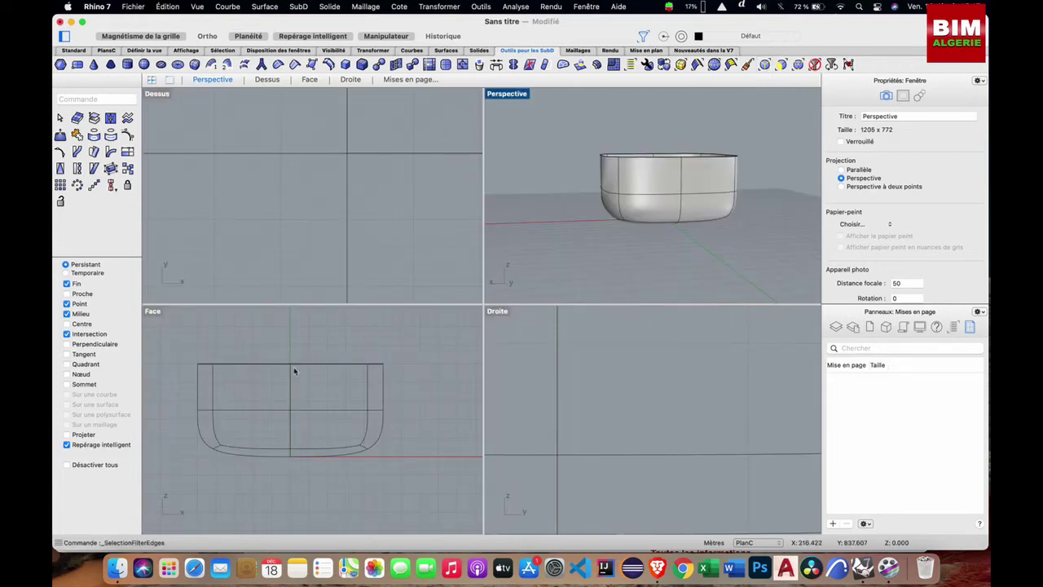
left_click_drag(181, 406, 440, 425)
left_click(410, 343)
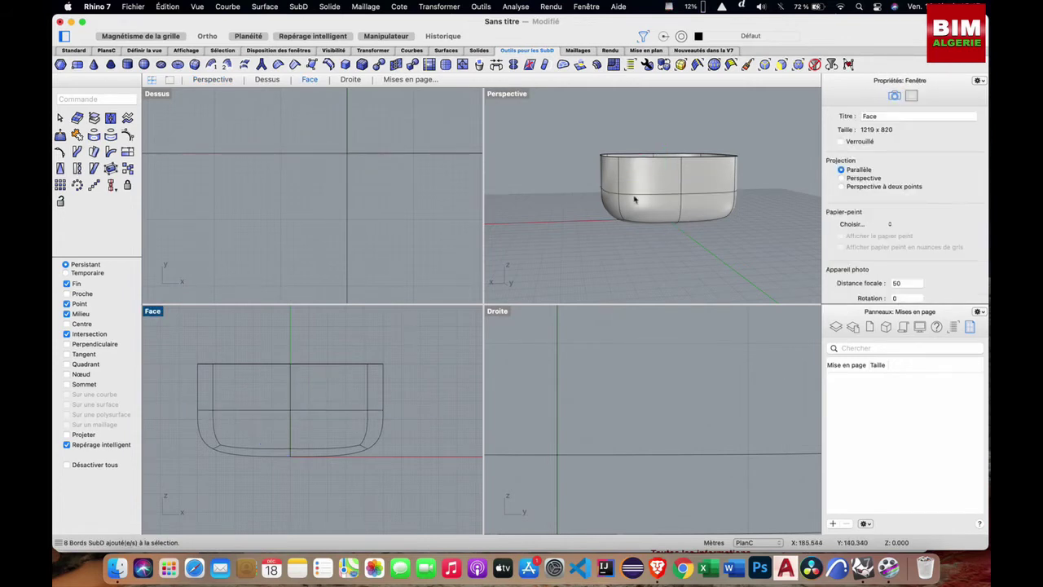
double_click(635, 199)
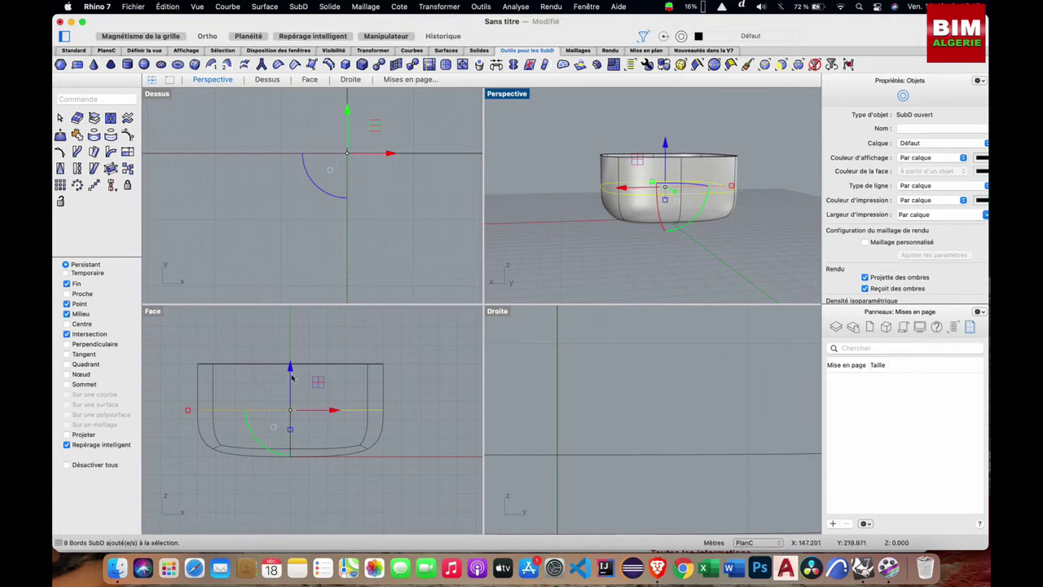
left_click_drag(292, 374, 293, 405)
left_click(324, 330)
Step: Insert full edge loops on both sides of the lowered edge loop with a proportional offset
right_click_drag(559, 180, 570, 179)
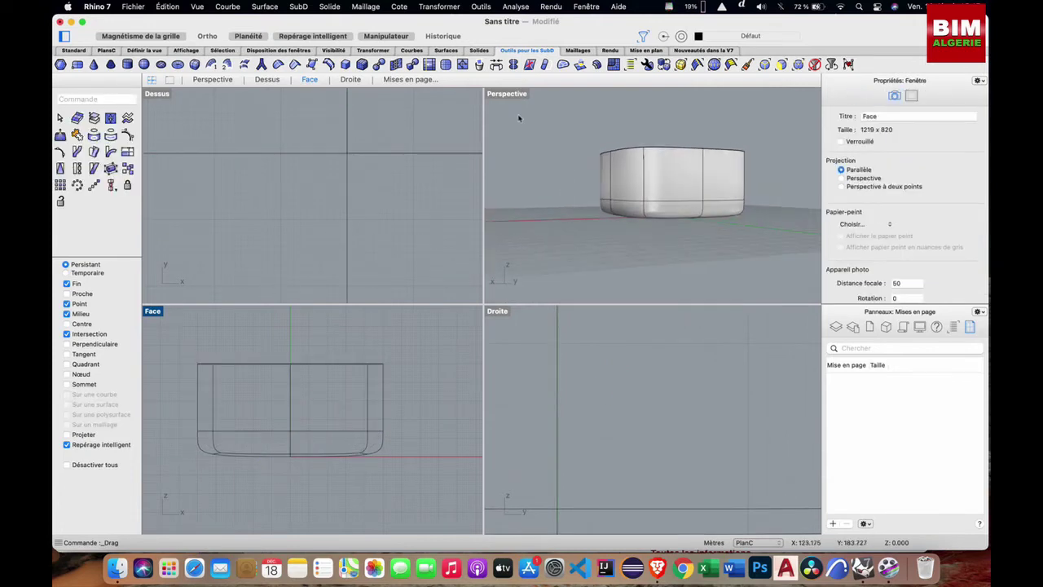
double_click(512, 93)
right_click_drag(503, 358, 492, 344)
scroll(467, 333, "up", 3)
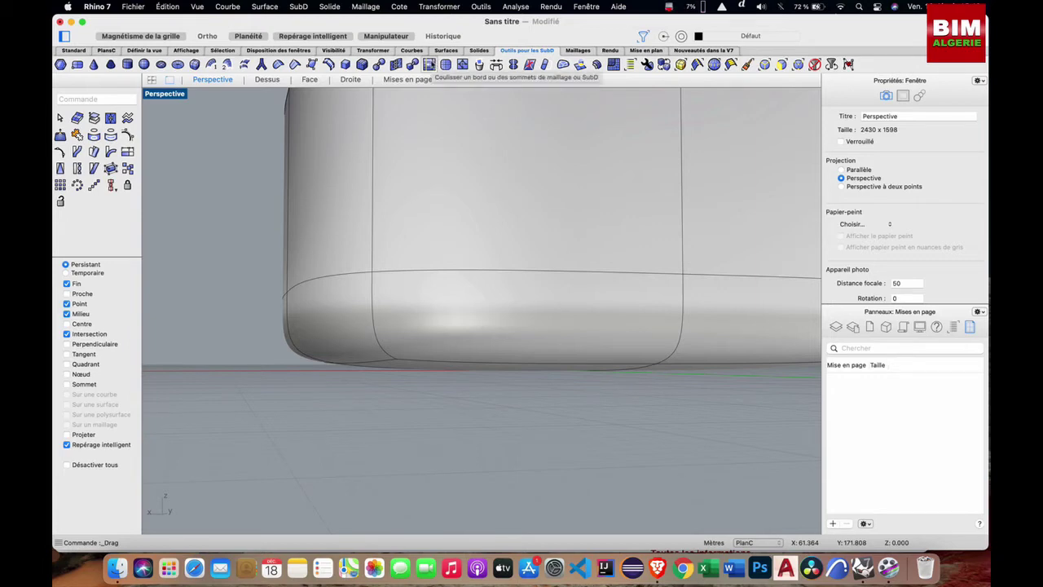
left_click(328, 63)
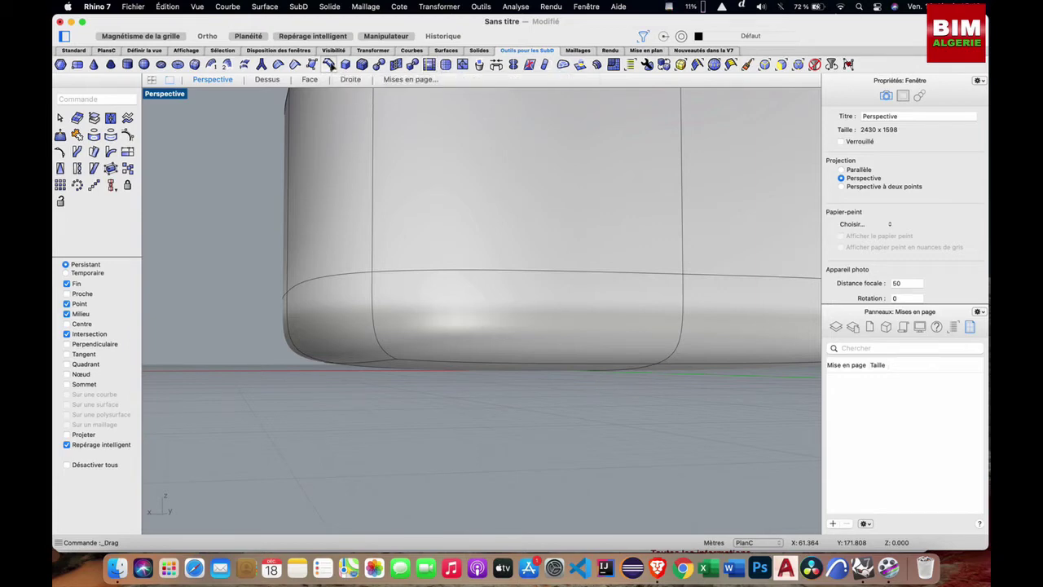
left_click(411, 276)
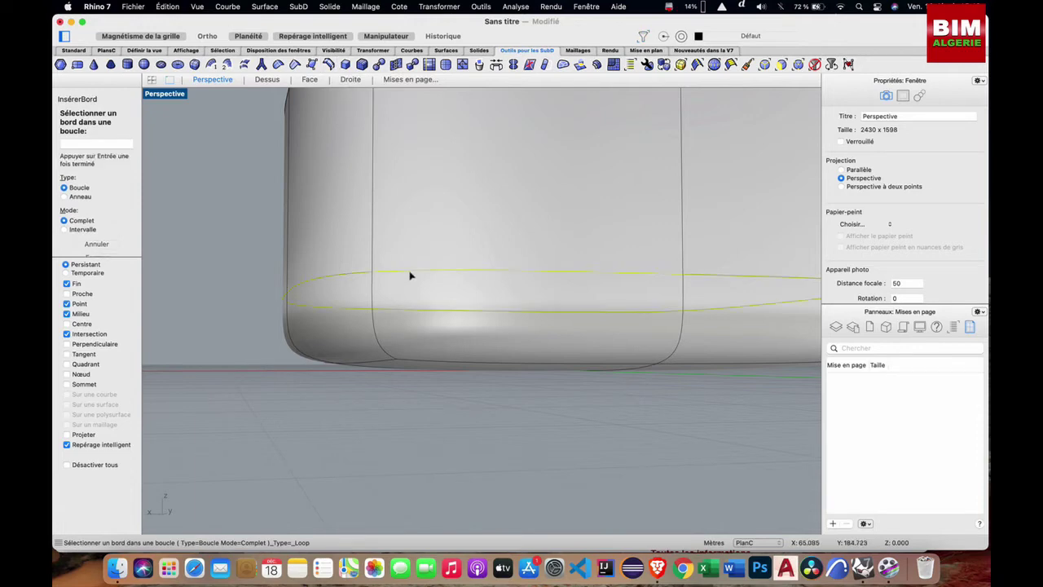
key("Return")
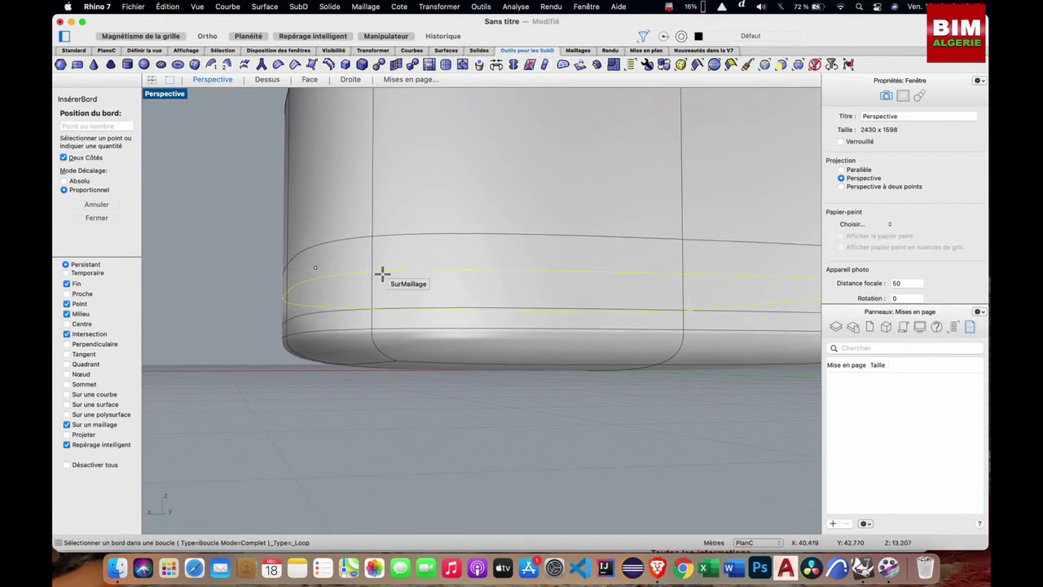
left_click(63, 158)
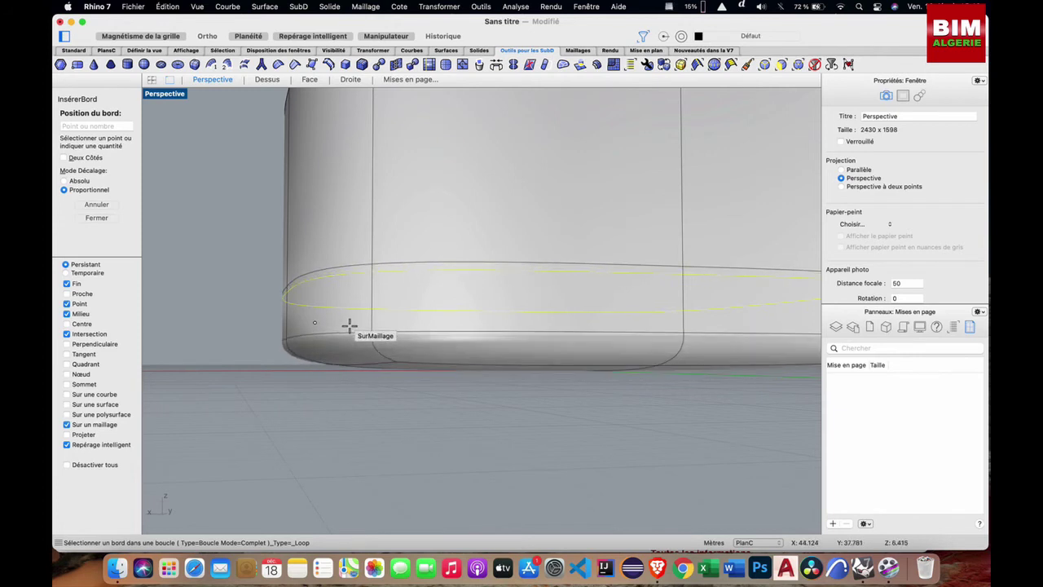
left_click(84, 158)
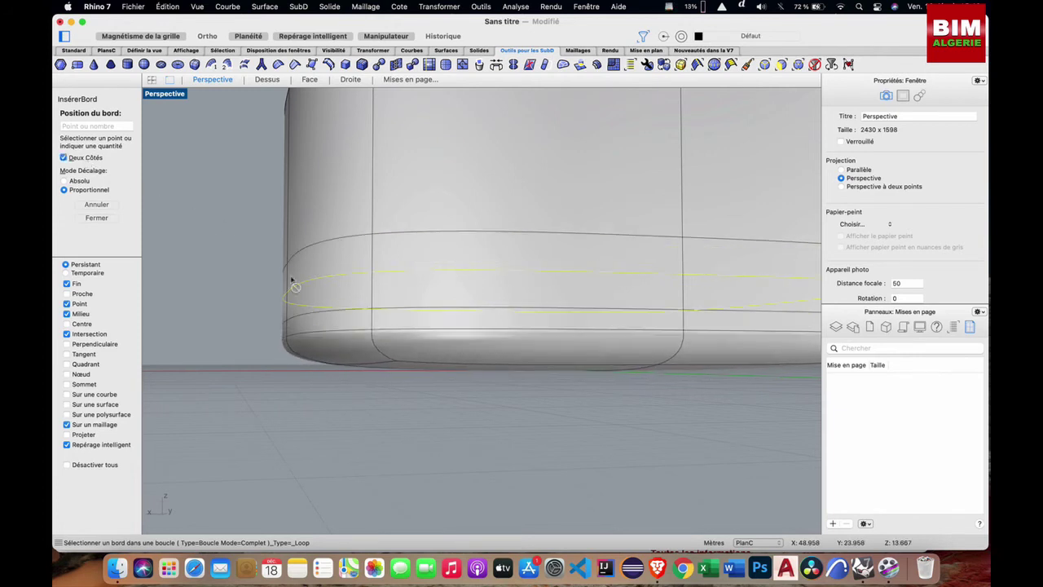
left_click(407, 335)
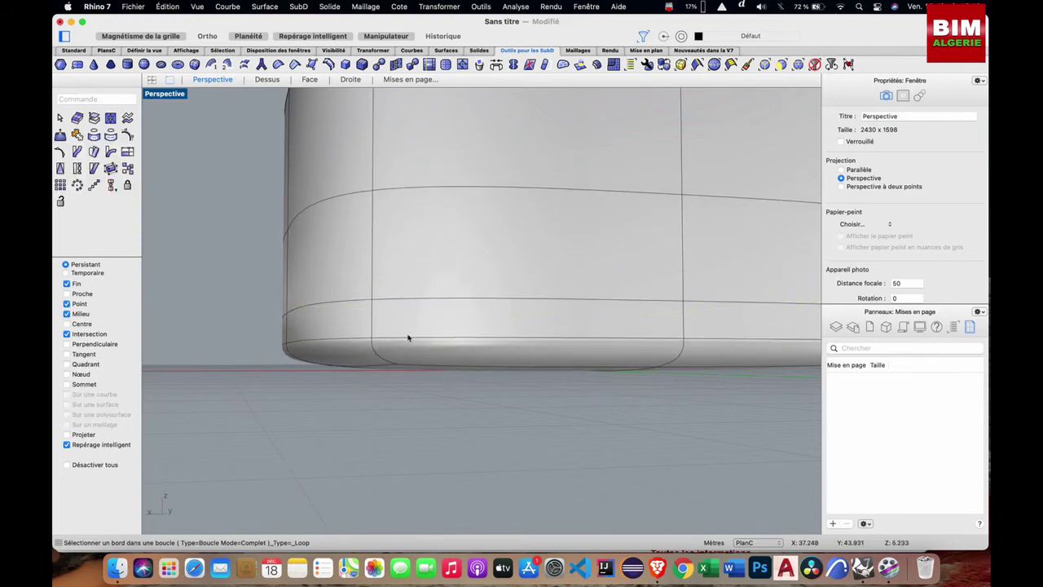
Step: Examine the box's base with its inserted edge loops, comparing the flat and smooth SubD displays
scroll(408, 337, "down", 10)
right_click_drag(408, 337, 409, 338)
scroll(408, 337, "up", 3)
scroll(408, 337, "up", 4)
scroll(408, 337, "down", 2)
scroll(407, 337, "left", 6)
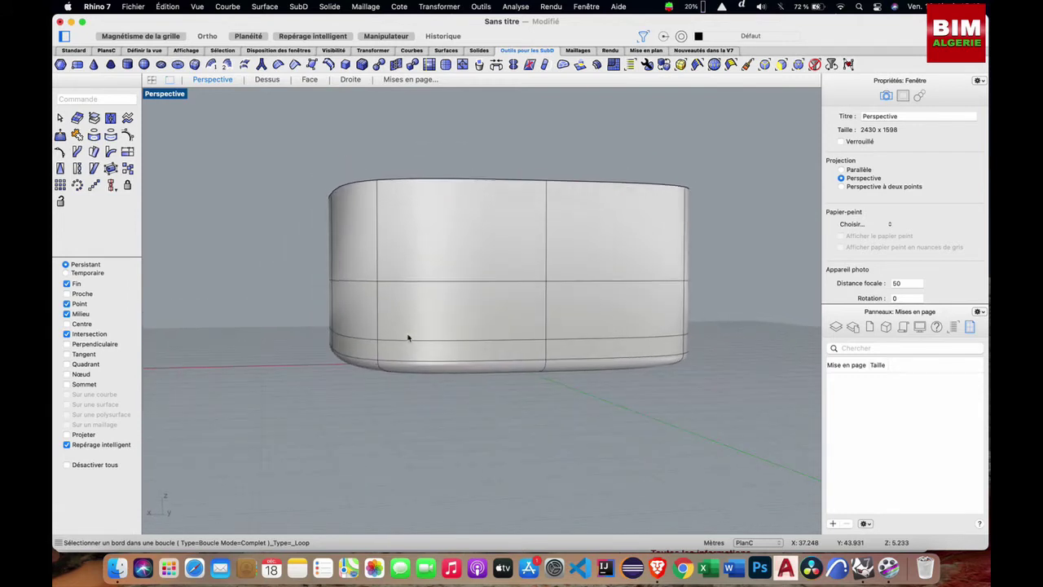
scroll(378, 358, "up", 5)
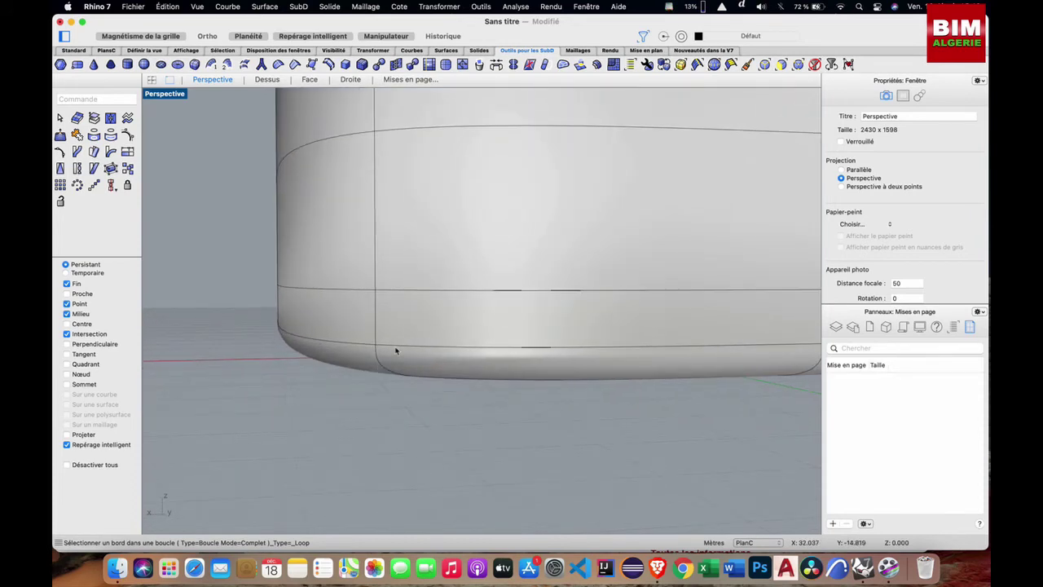
key("Tab")
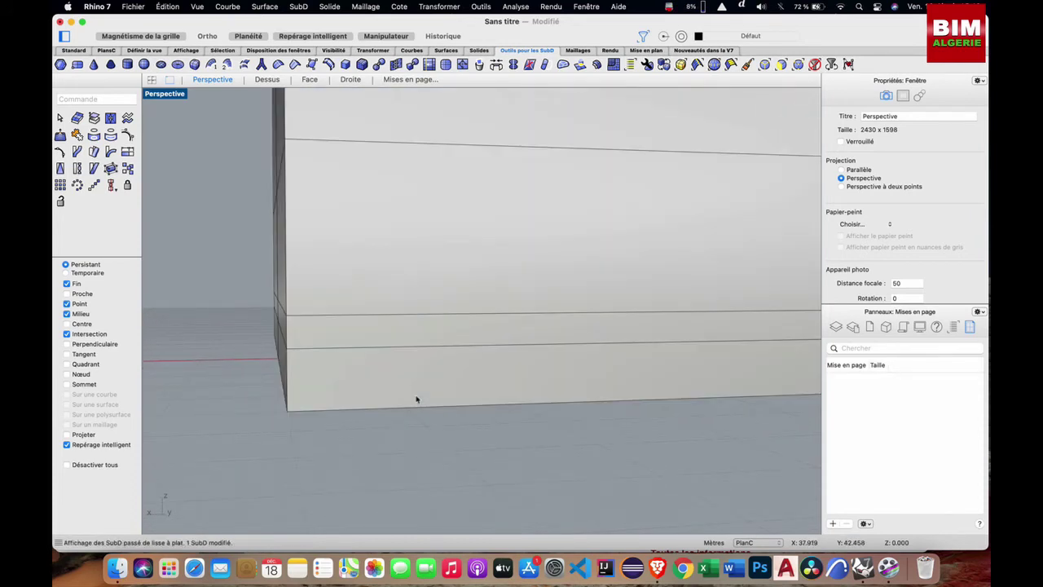
scroll(415, 399, "down", 5)
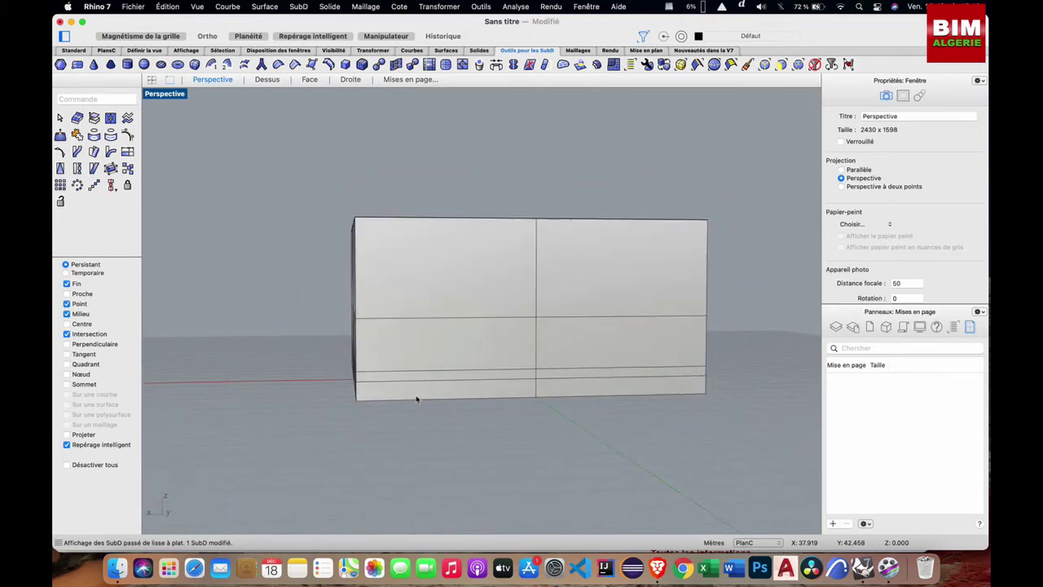
key("Tab")
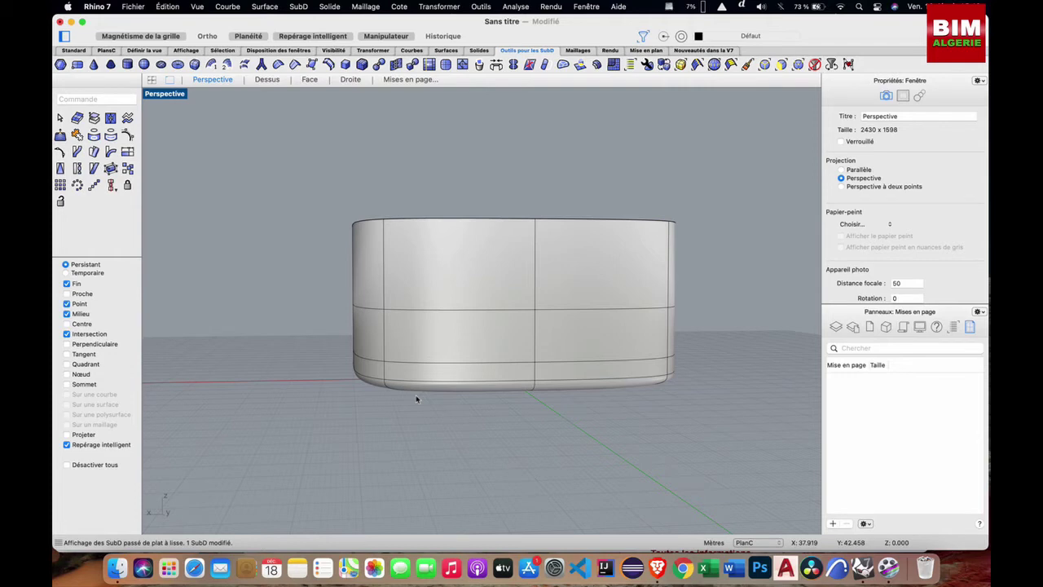
Step: Select the complete edge loop nearest the base in the flat SubD display, move it straight down, and restore the smooth display
key("Tab")
scroll(415, 399, "right", 3)
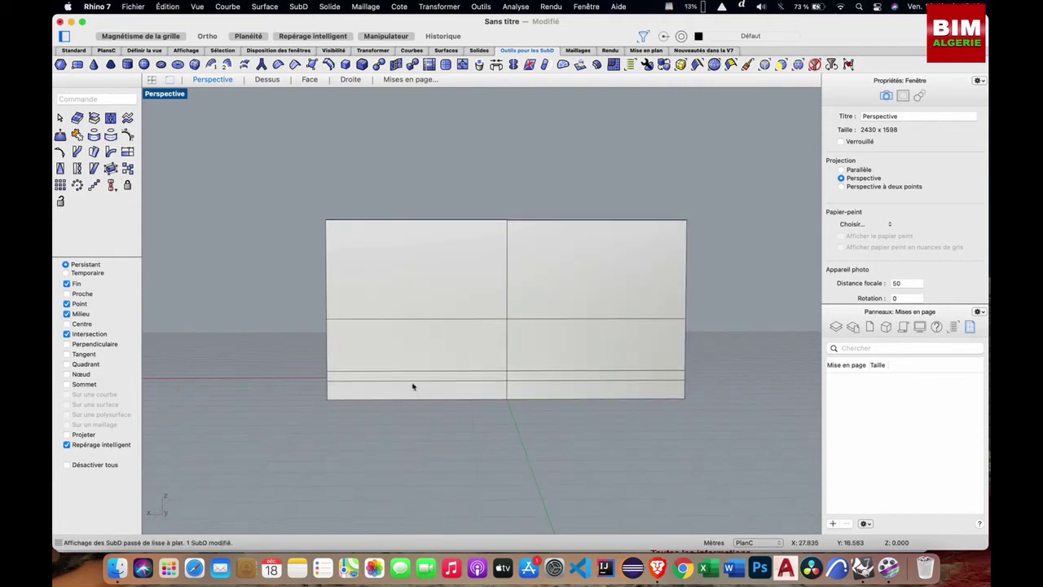
left_click(412, 382)
double_click(412, 384)
type("12")
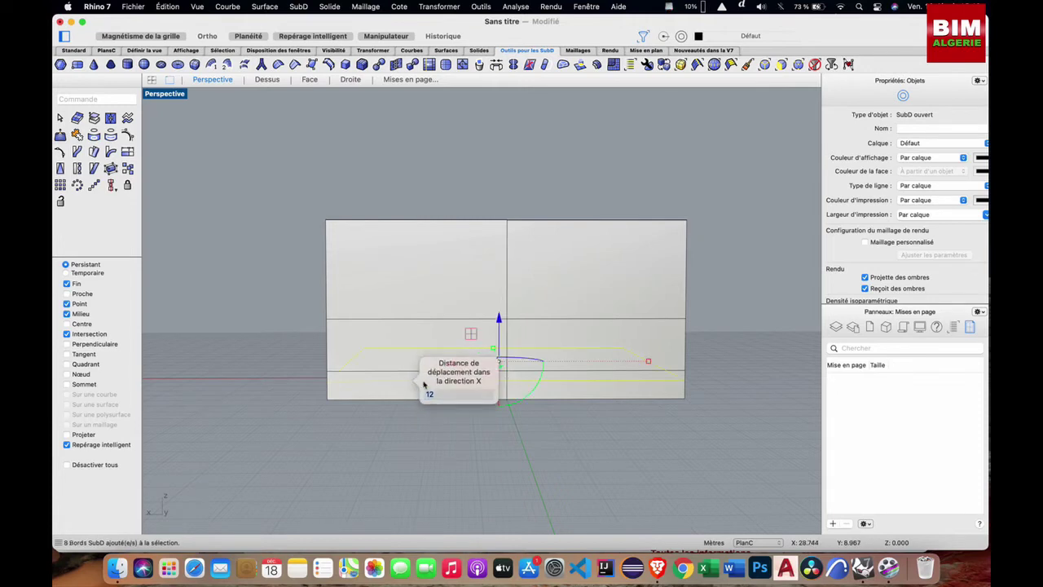
left_click_drag(498, 319, 497, 331)
left_click(282, 332)
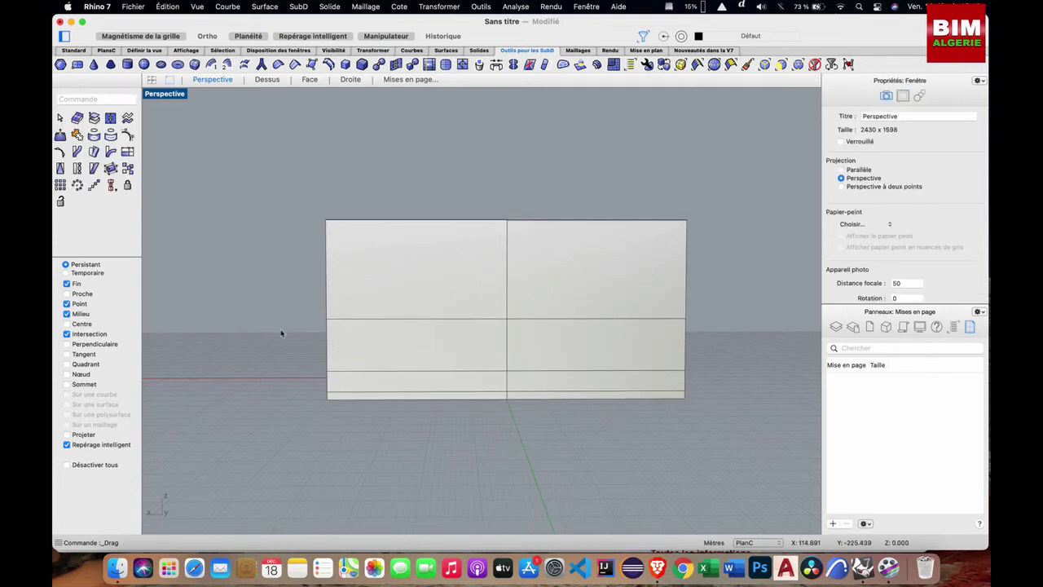
key("Tab")
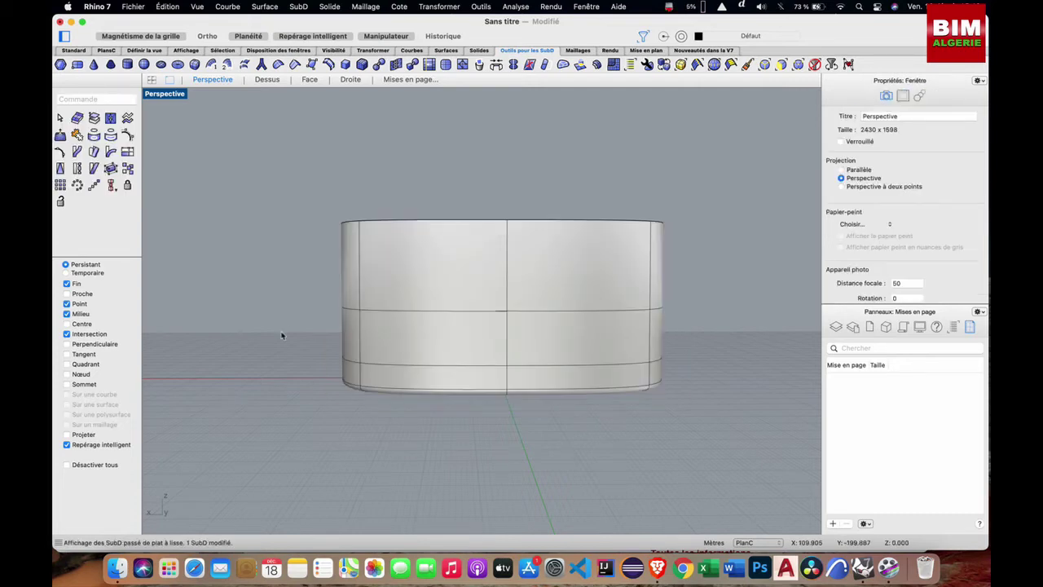
right_click_drag(335, 337, 335, 336)
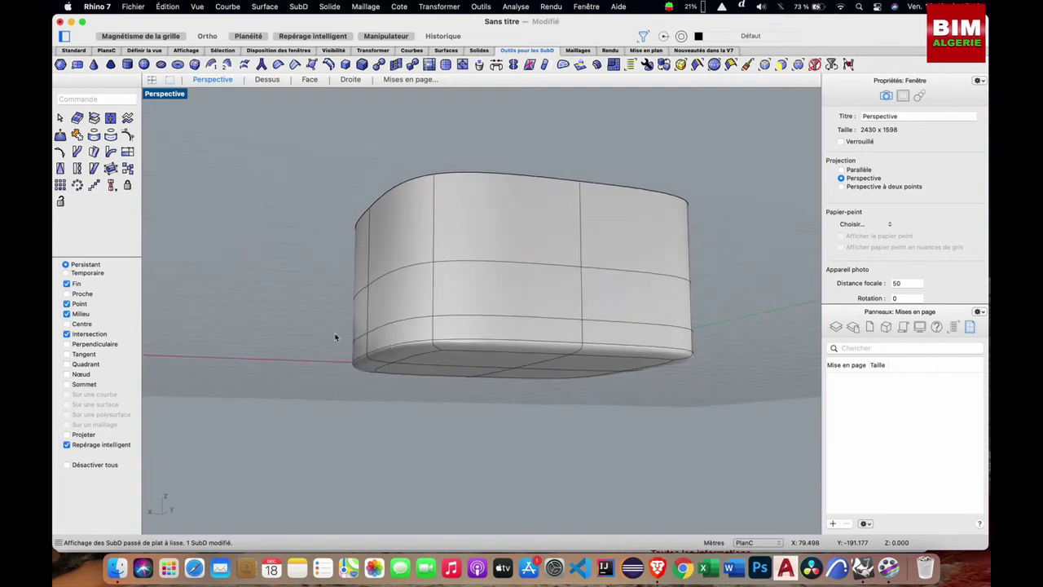
scroll(337, 337, "down", 5)
scroll(397, 384, "up", 5)
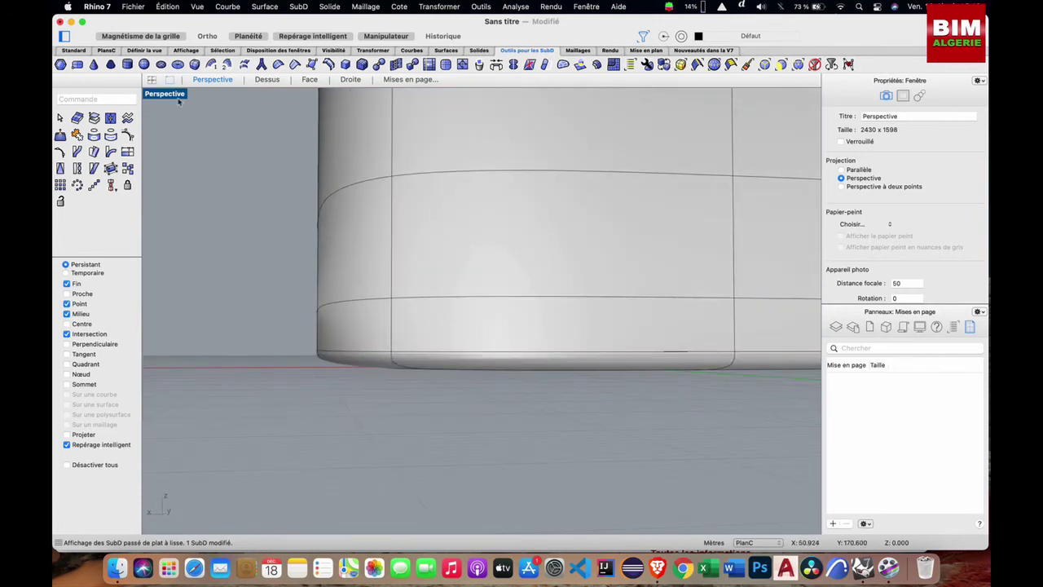
Step: Maximize the Face viewport and try the Rendu display mode before setting it to Ombré
double_click(178, 99)
double_click(154, 312)
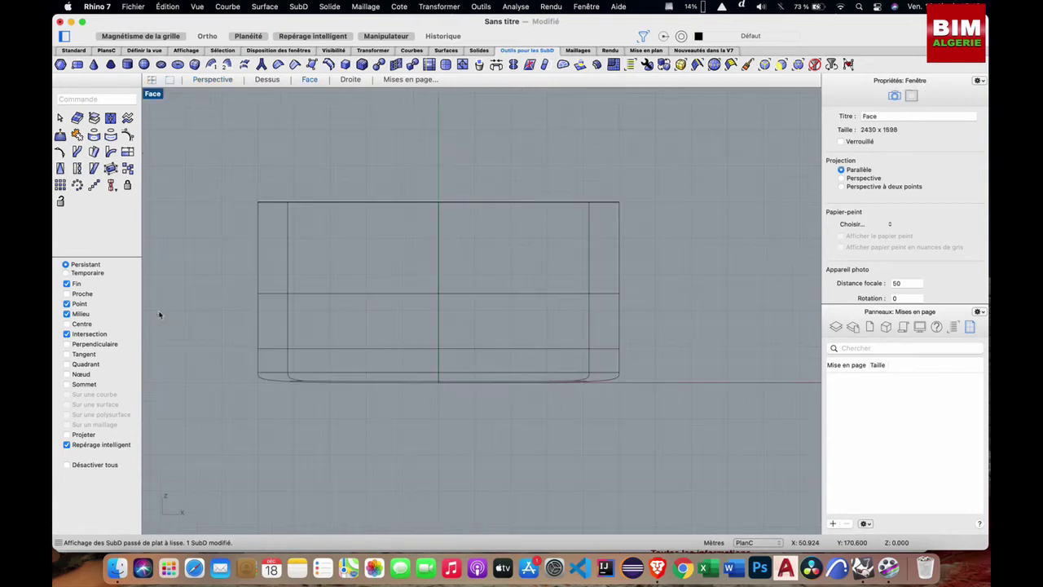
left_click(155, 95)
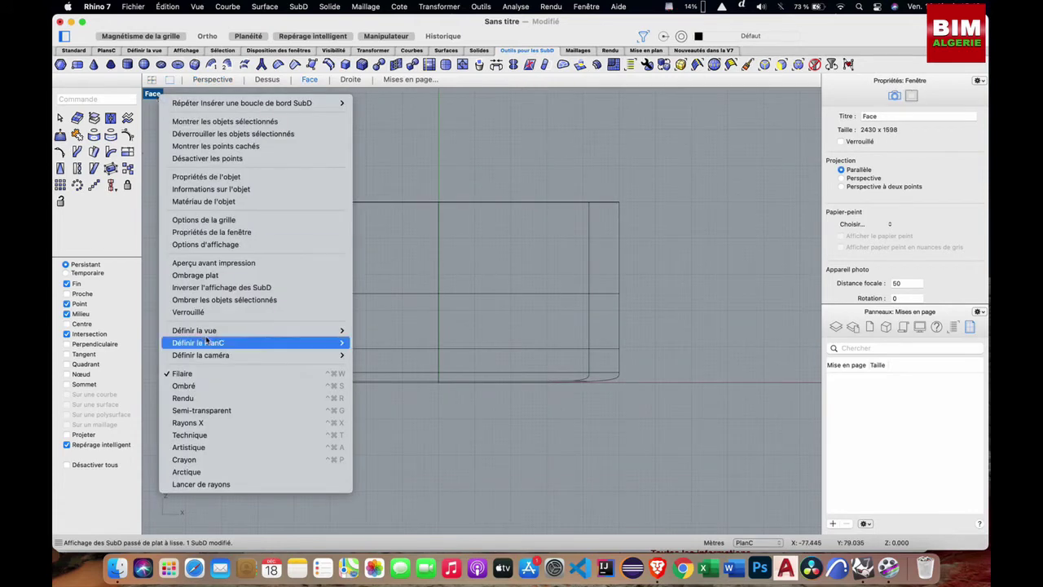
left_click(214, 398)
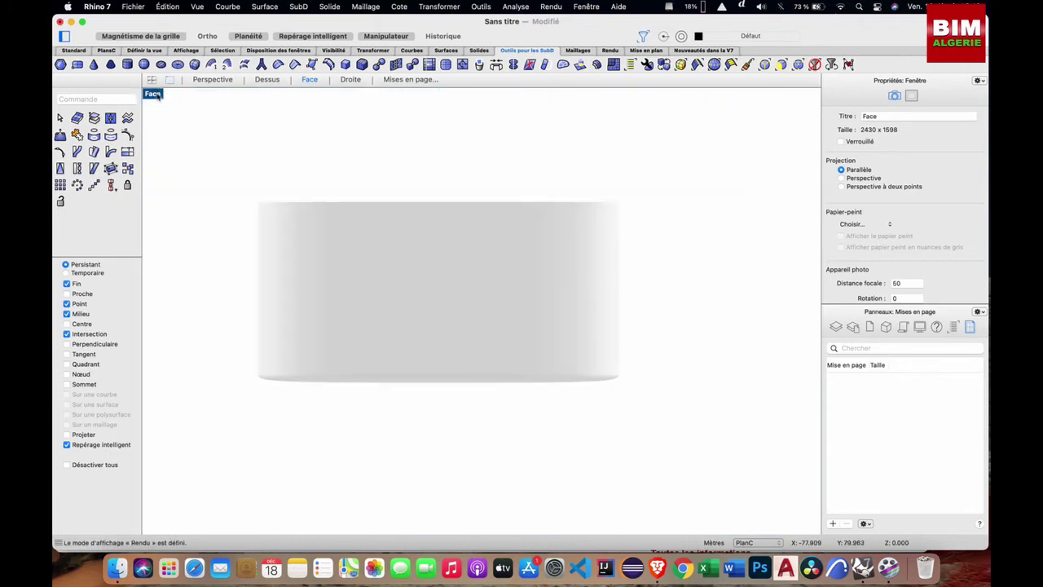
left_click(154, 94)
left_click(217, 381)
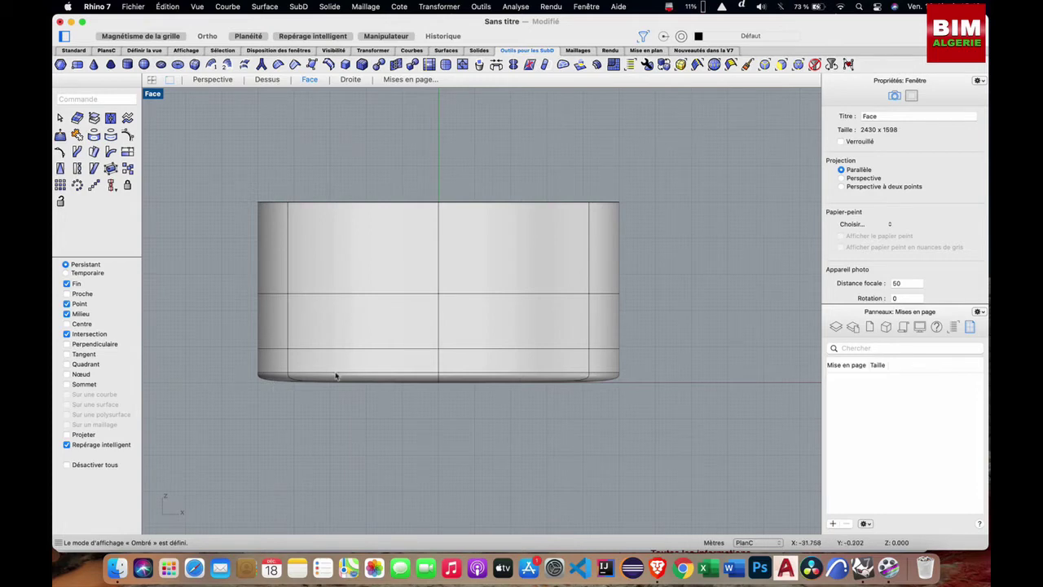
Step: Return to the maximized Perspective viewport and examine the box's rim, walls and rounded base
double_click(157, 94)
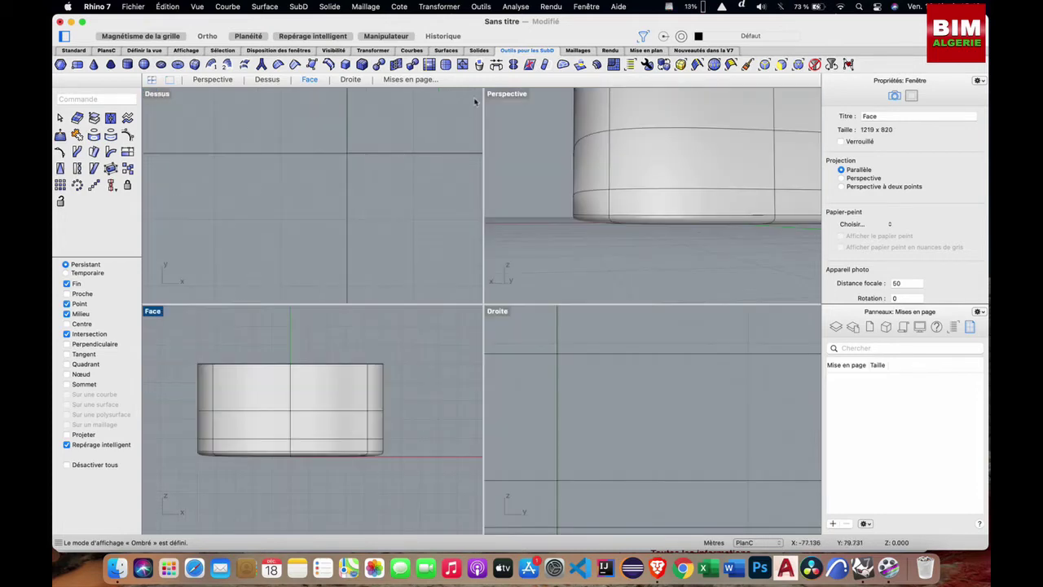
double_click(505, 94)
scroll(446, 258, "up", 5)
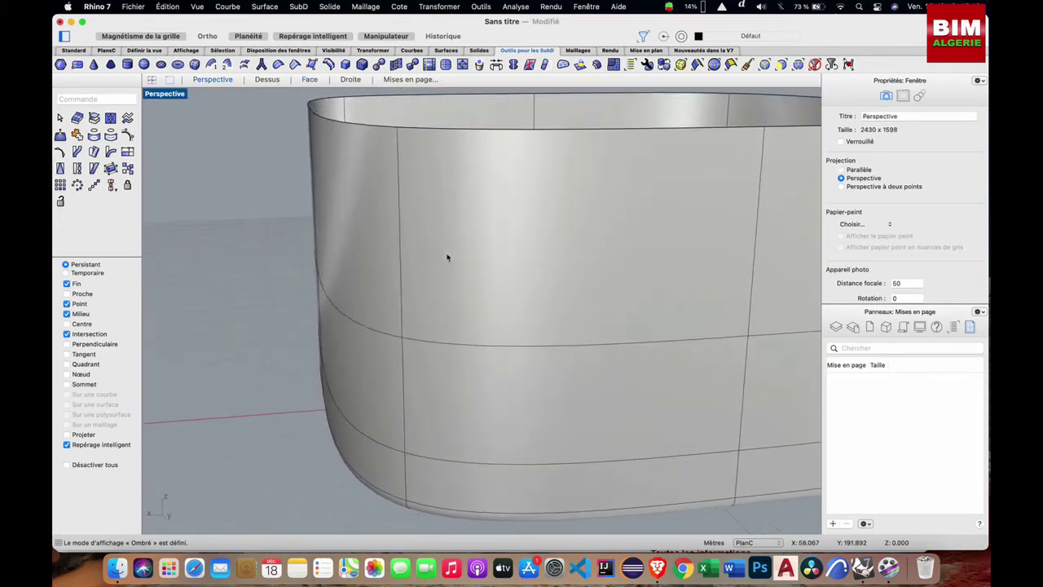
scroll(447, 258, "down", 4)
scroll(447, 257, "down", 3)
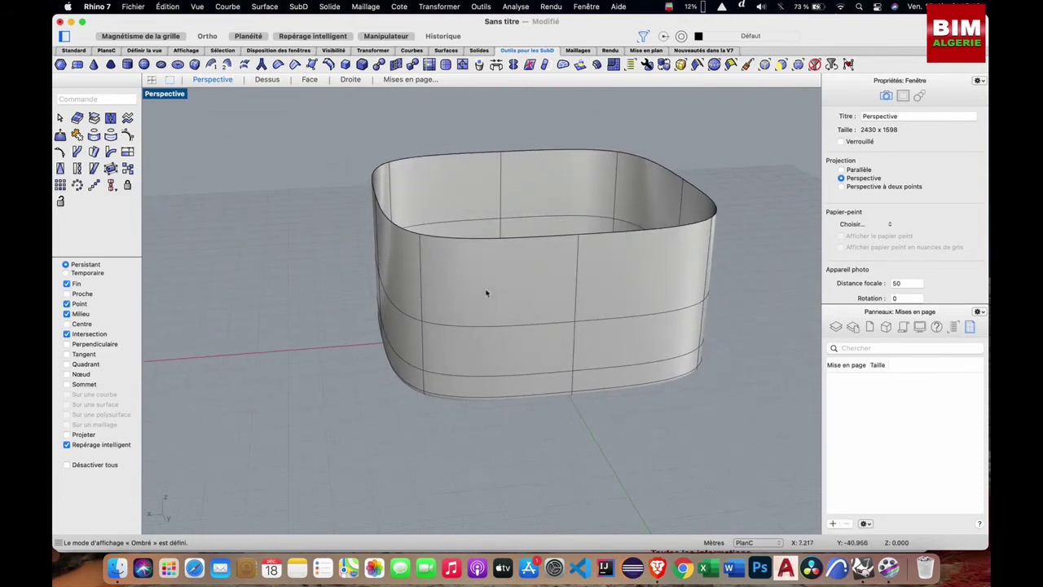
scroll(486, 295, "up", 5)
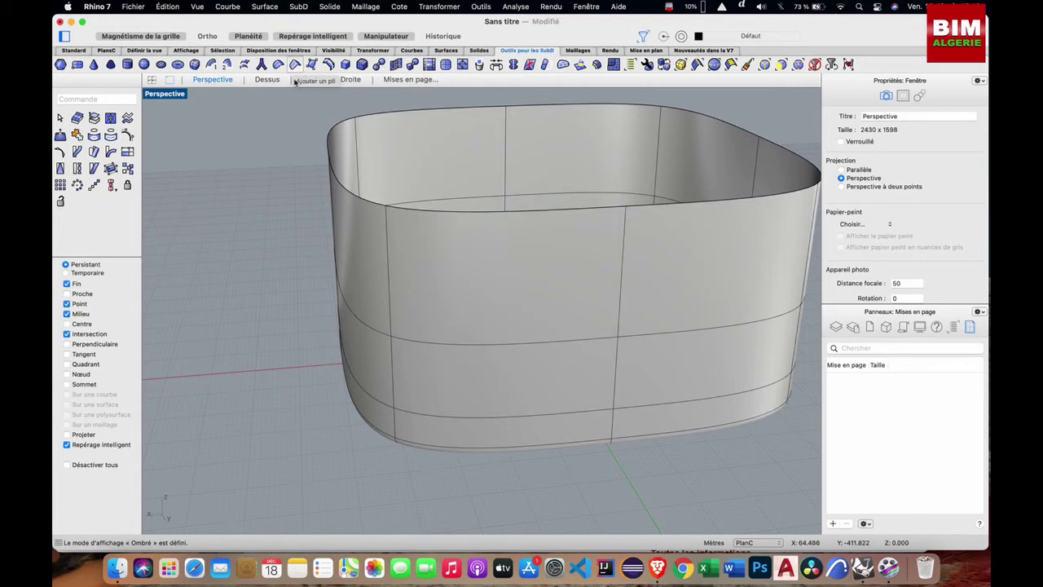
scroll(306, 196, "down", 5)
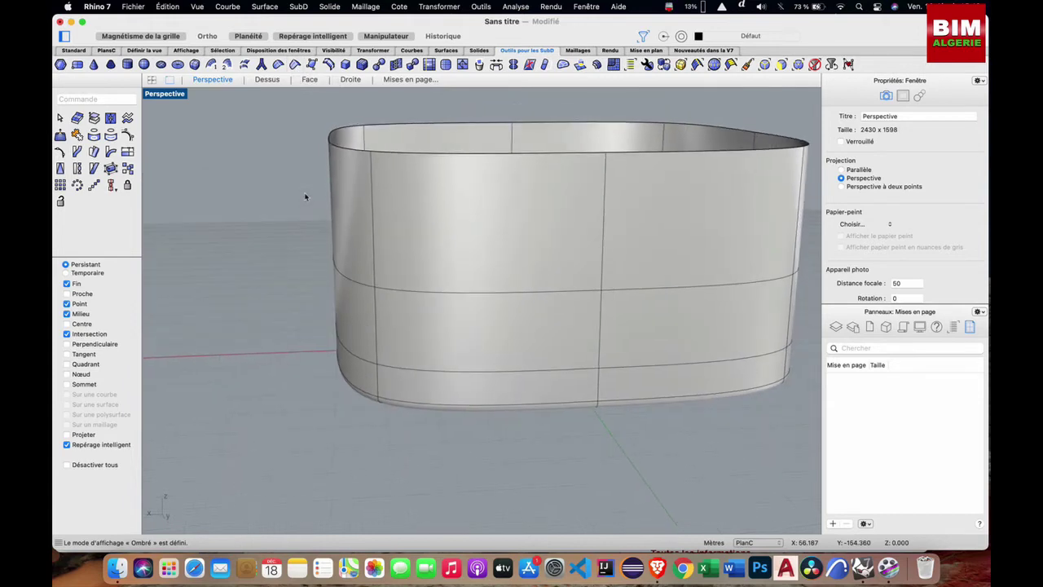
Step: Add a crease along the complete vertical edge chain at one front corner of the box
left_click(295, 64)
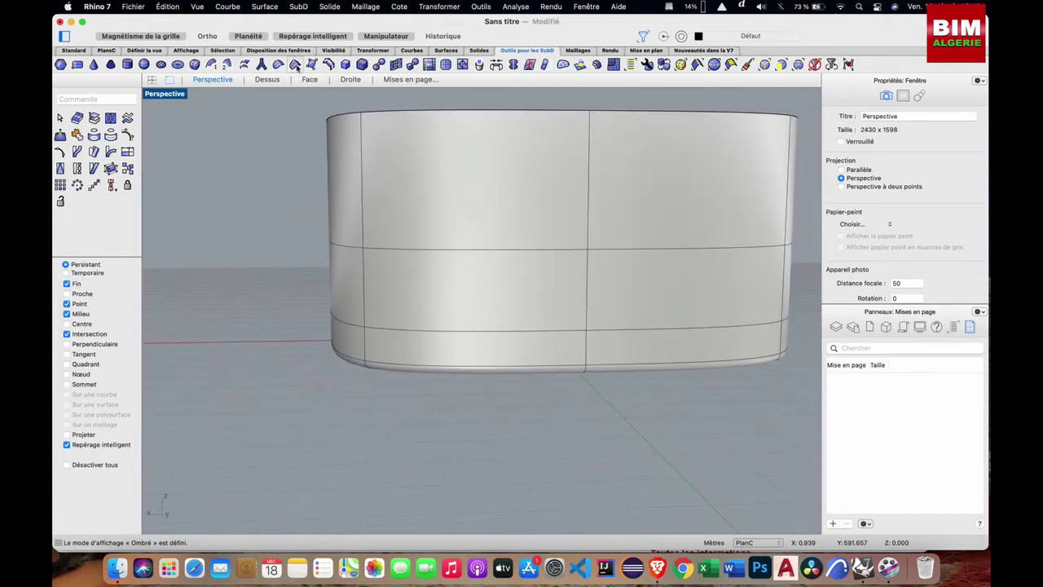
left_click(365, 340)
double_click(364, 338)
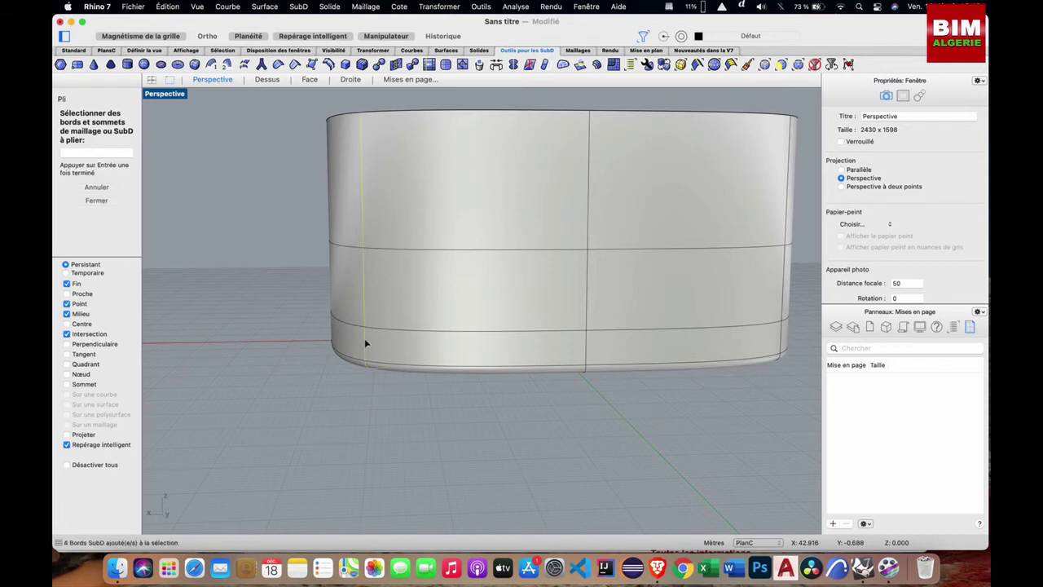
key("Return")
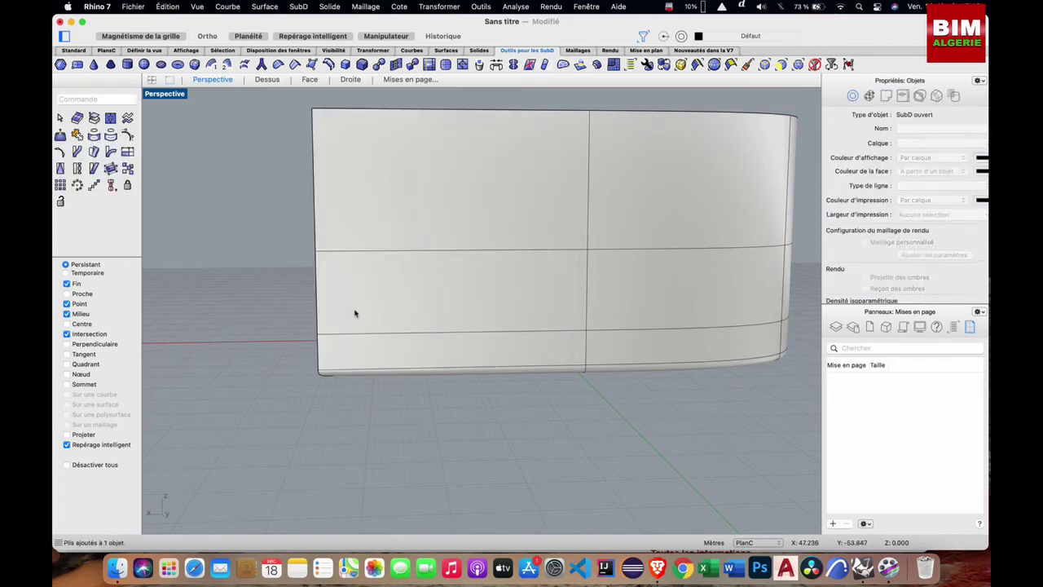
scroll(295, 293, "up", 5)
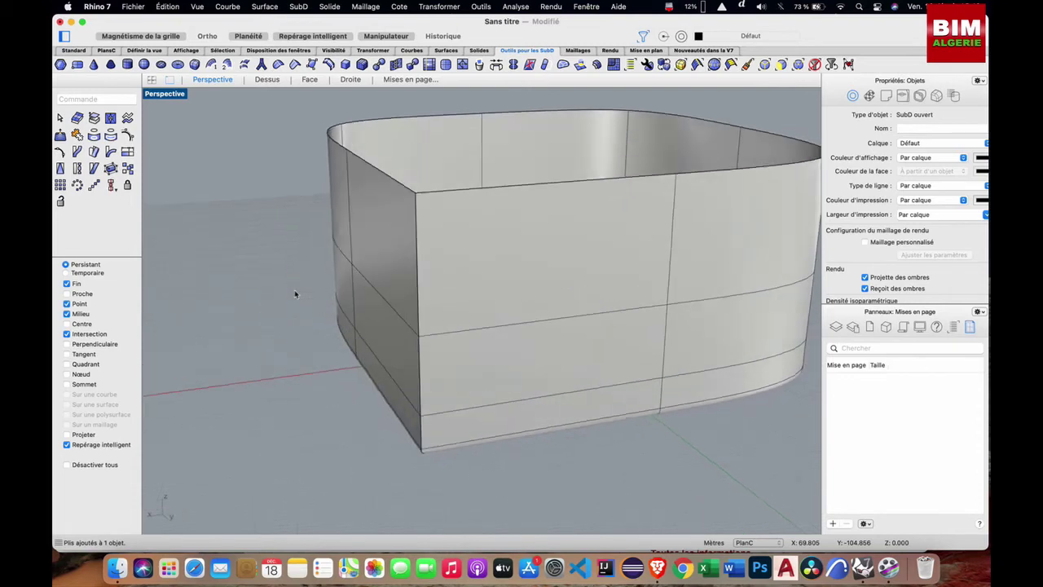
scroll(295, 293, "down", 4)
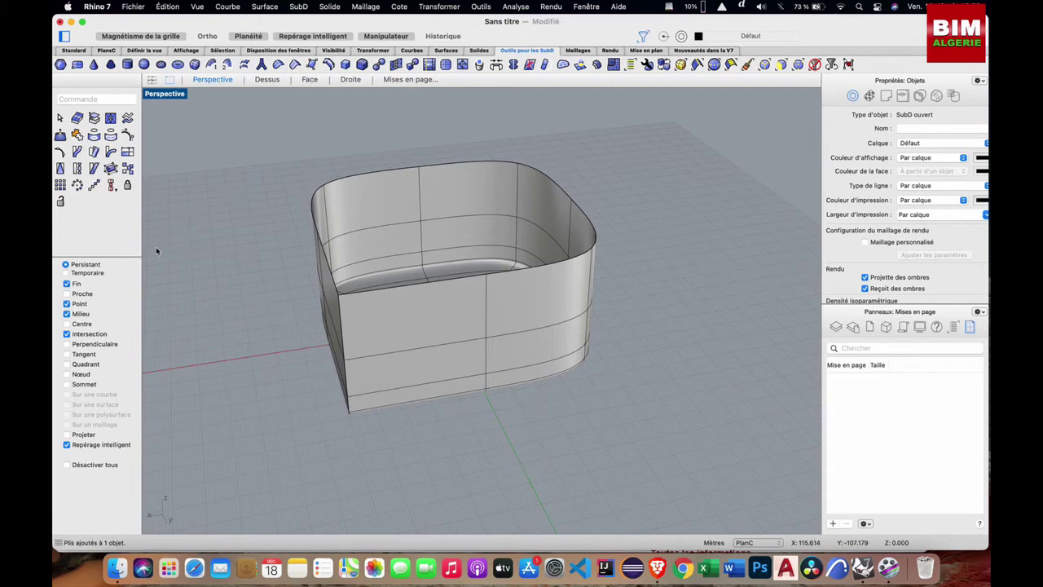
Step: Remove the crease from the complete edge chain at the sharp corner
left_click(277, 65)
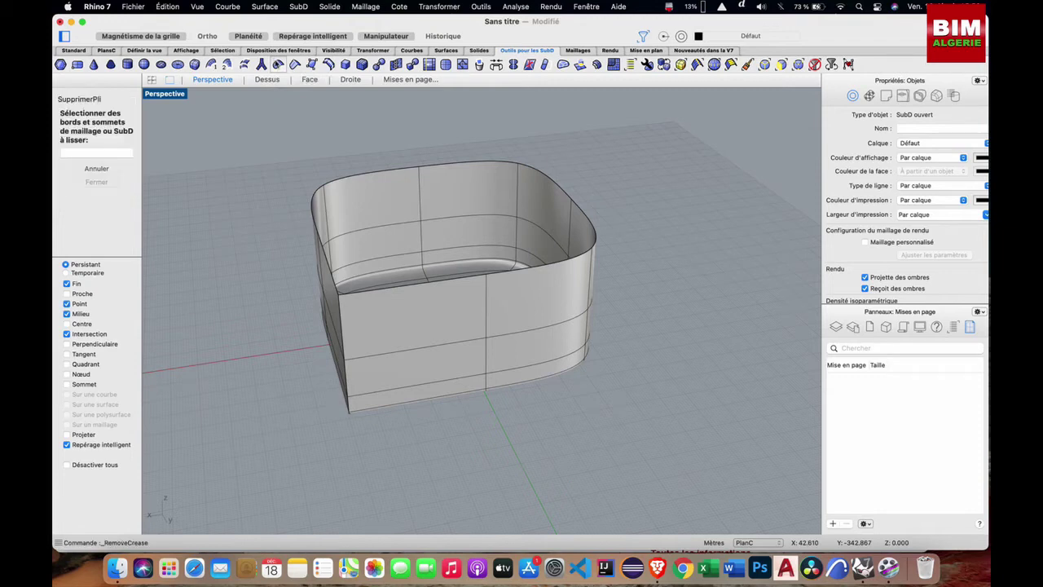
double_click(342, 320)
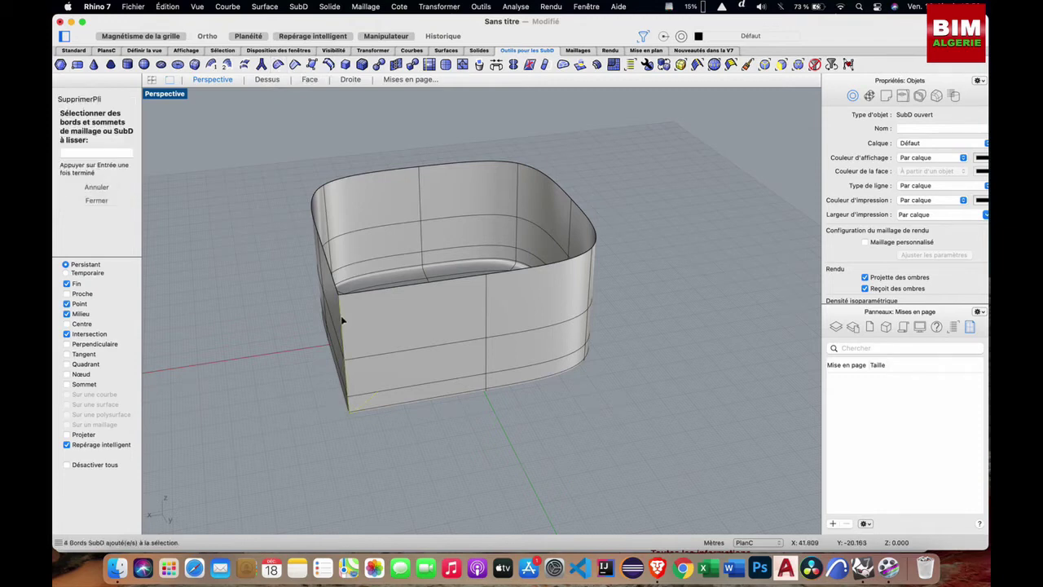
key("Return")
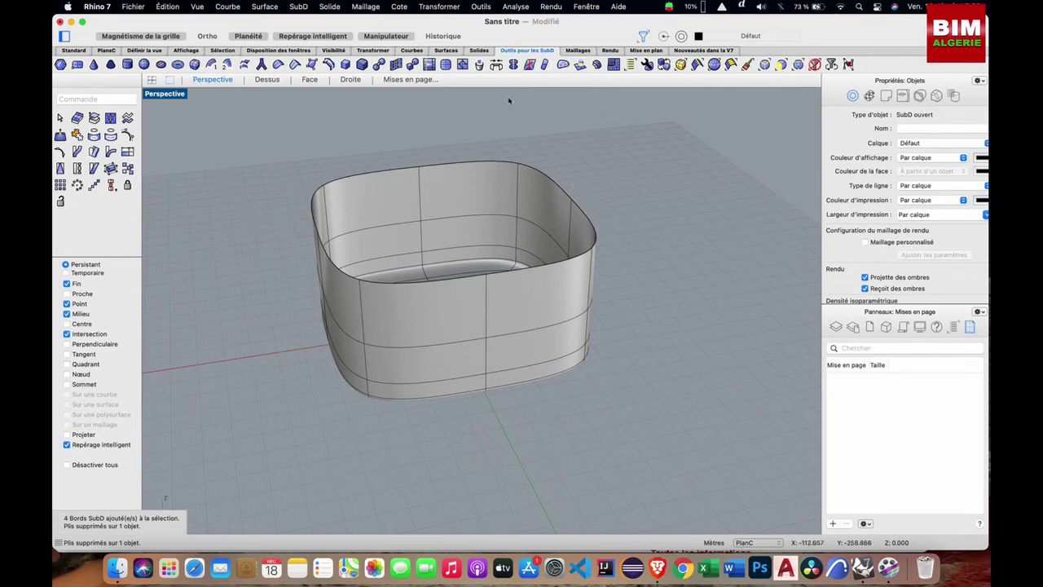
Step: Offset the SubD box as a solid with all directions inverted to point inward and a distance of 2
right_click_drag(554, 196, 546, 200)
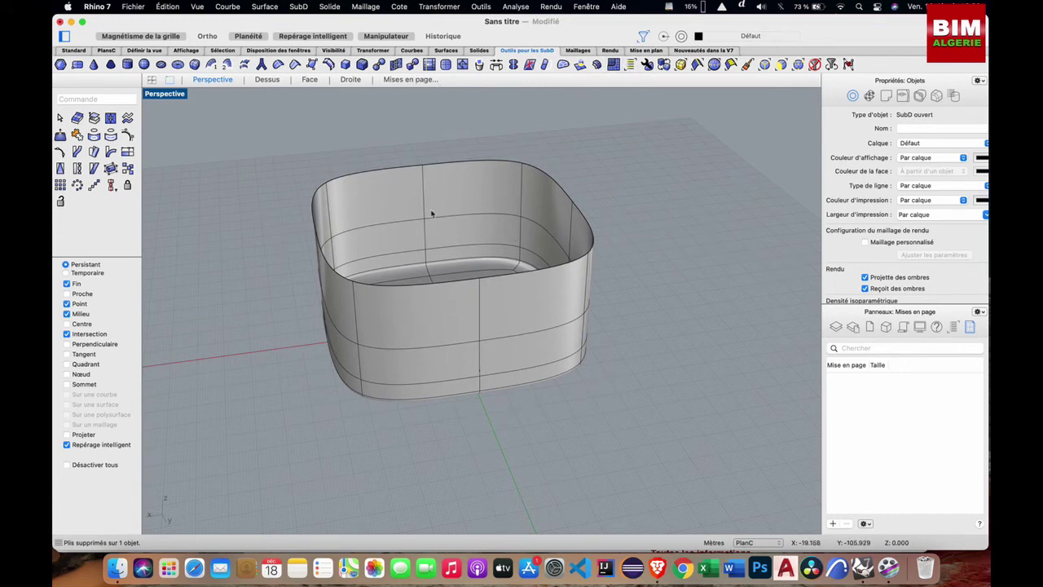
scroll(434, 204, "up", 3)
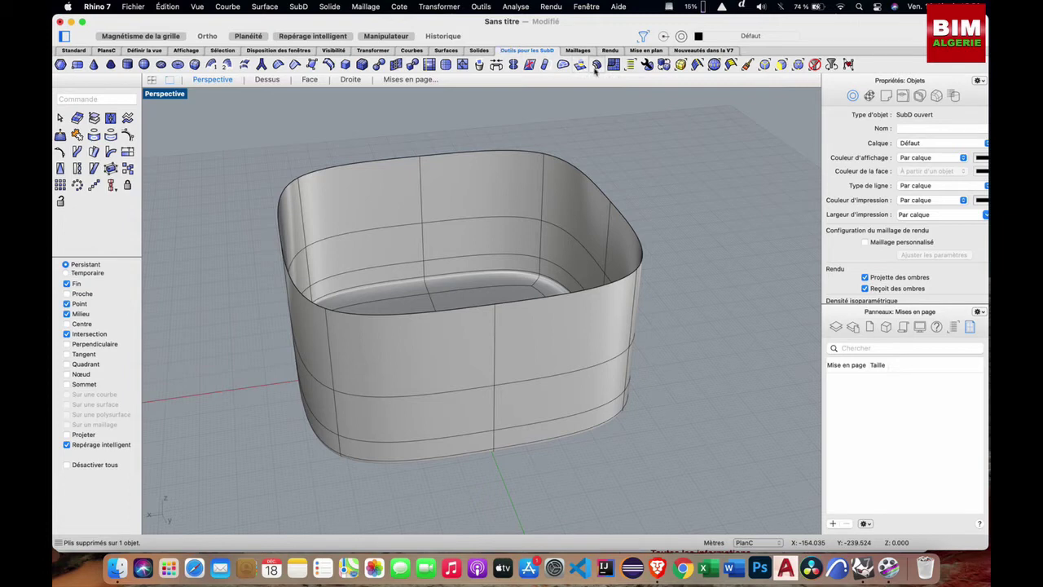
left_click(582, 68)
left_click(509, 173)
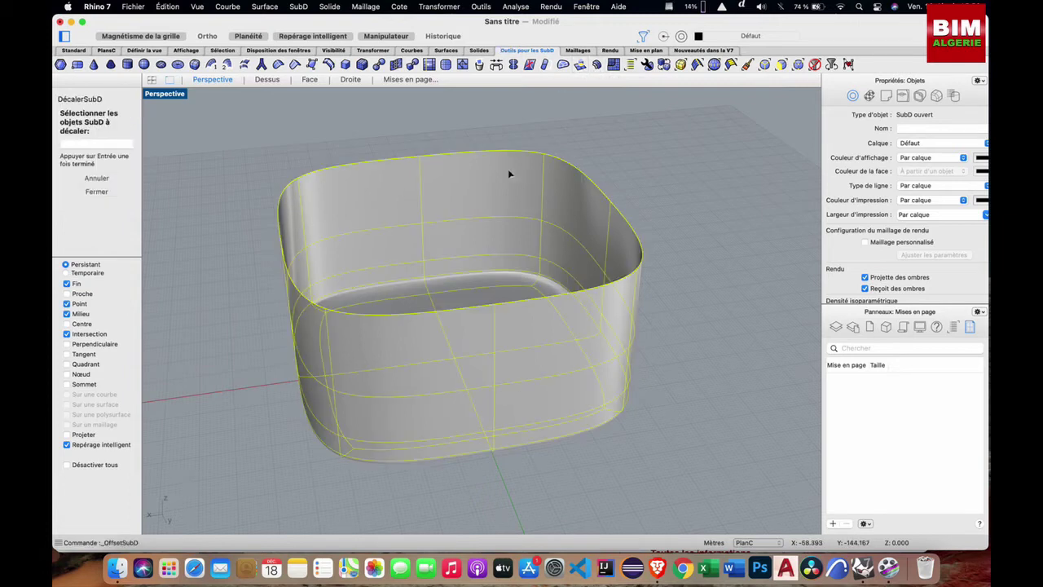
key("Return")
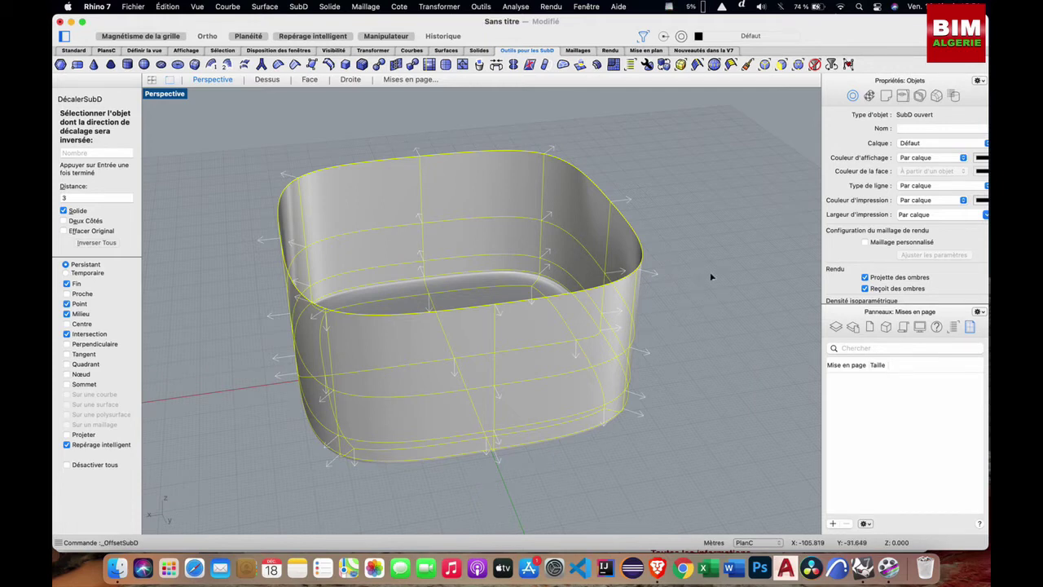
left_click(99, 243)
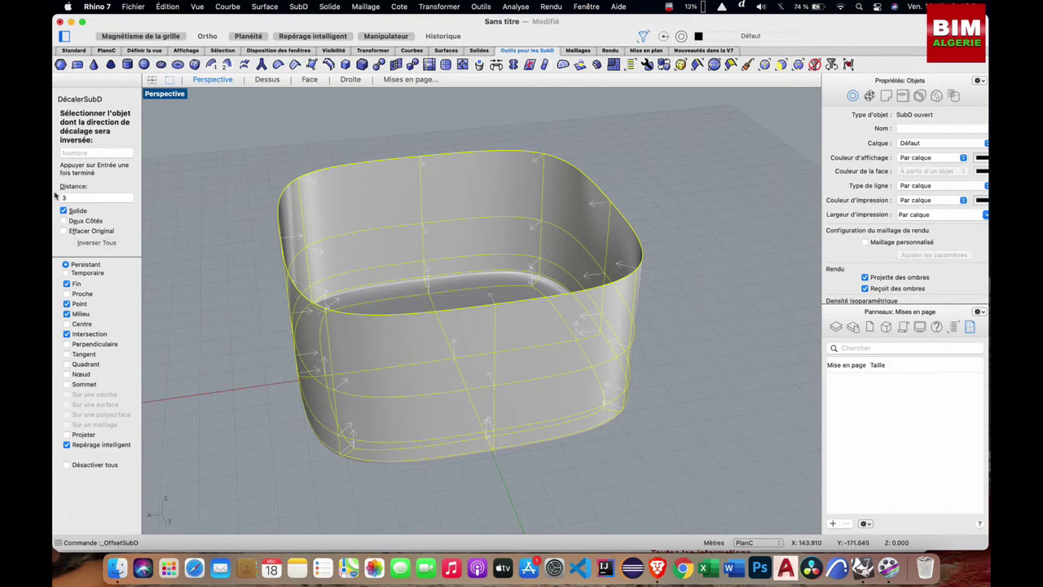
left_click(70, 198)
type("2")
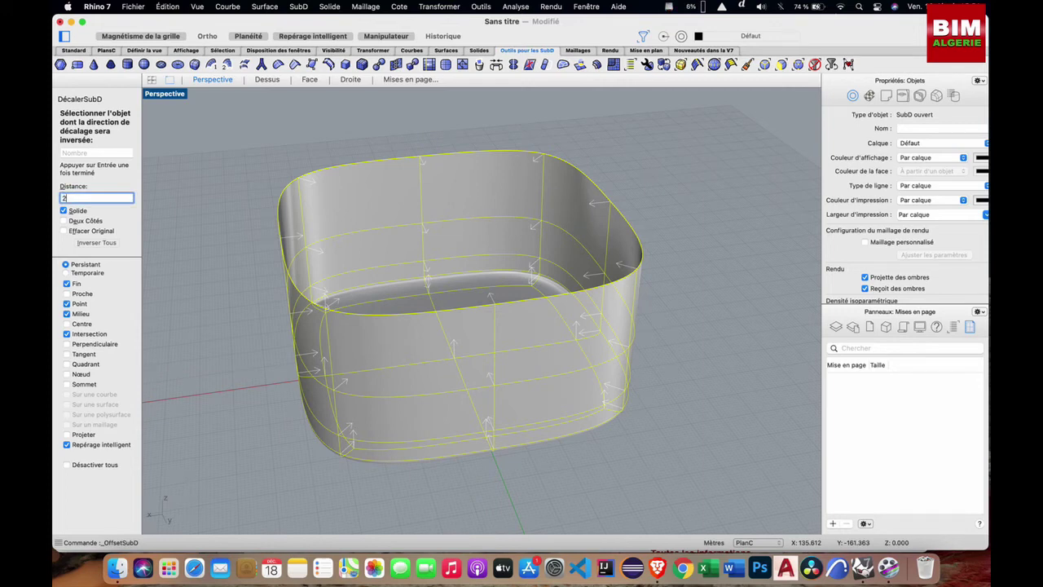
key("Return")
Step: Examine the thickened box's rim, interior and outer walls from several sides
scroll(344, 228, "up", 5)
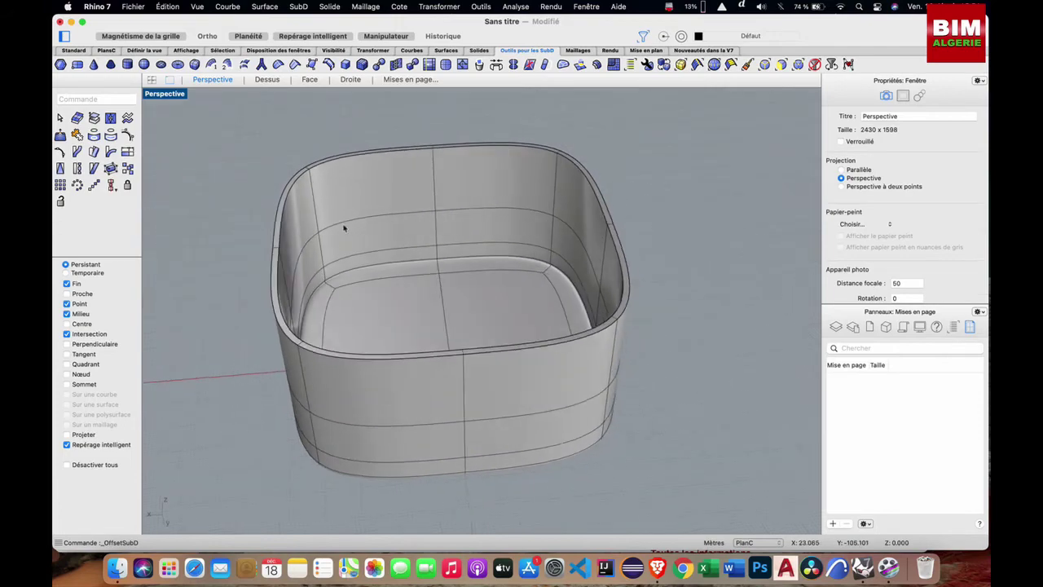
scroll(343, 228, "left", 8)
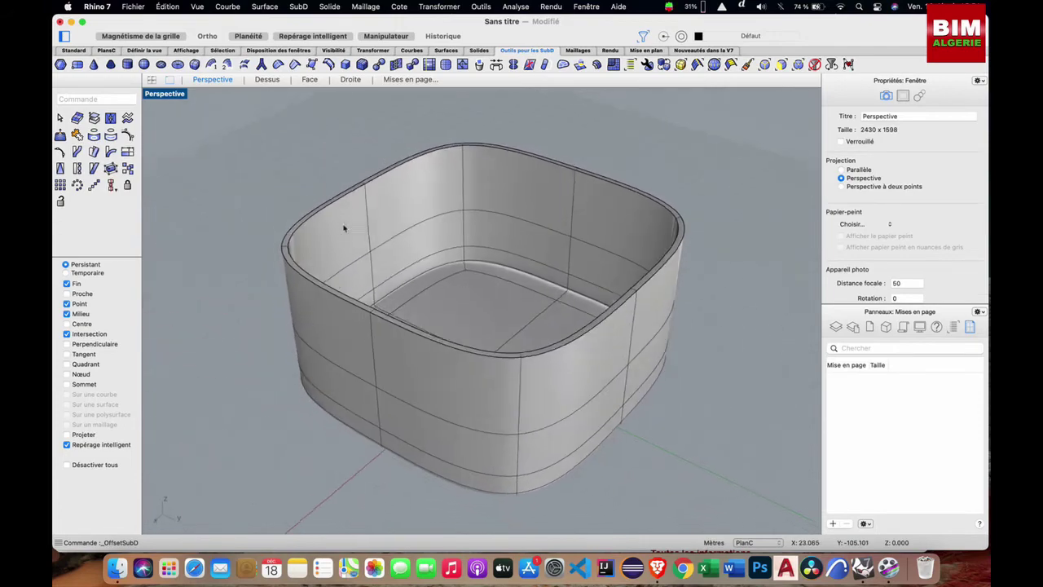
scroll(344, 228, "up", 10)
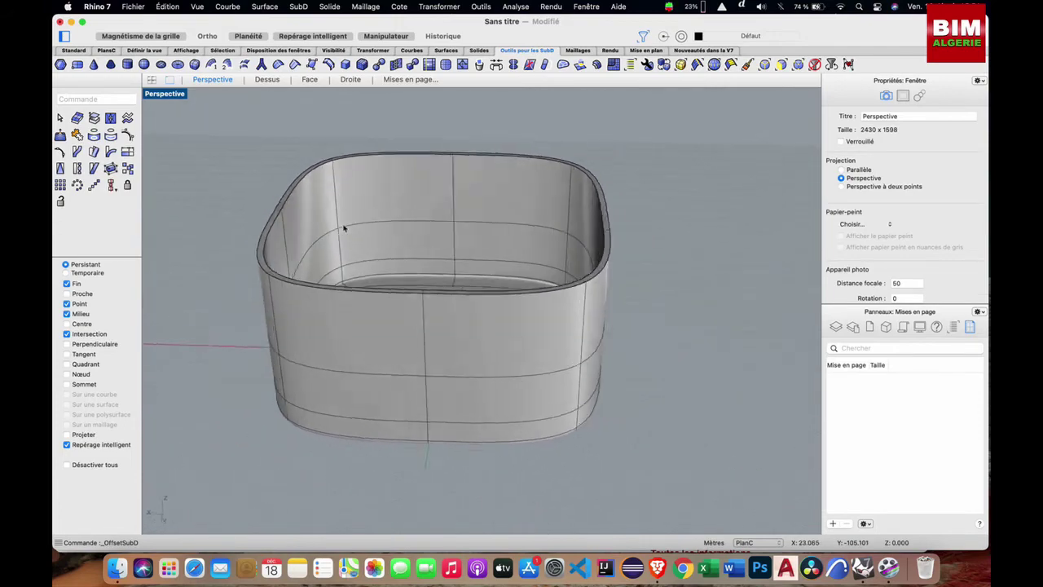
scroll(344, 228, "up", 10)
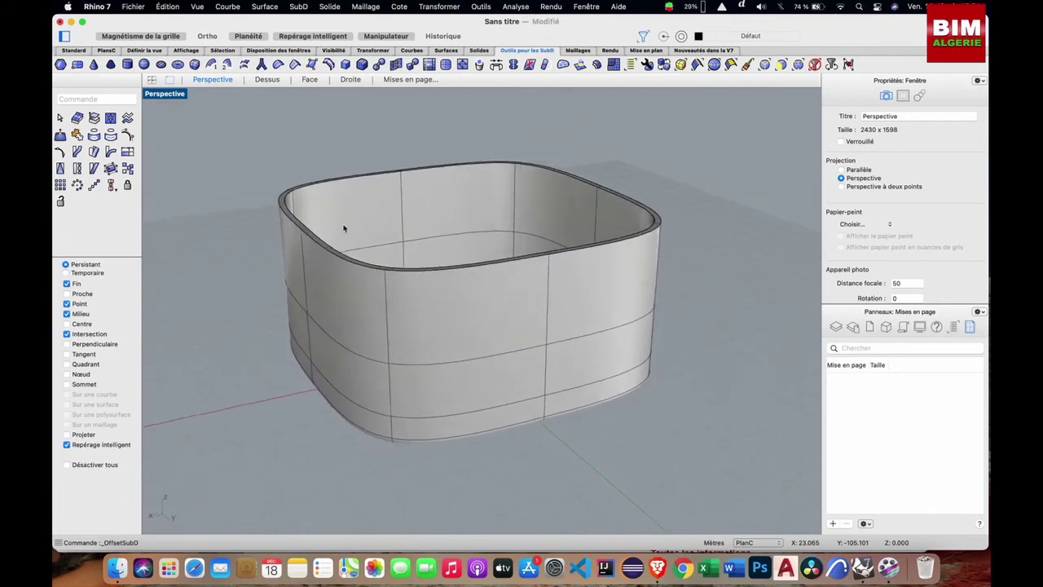
scroll(344, 228, "up", 4)
scroll(344, 228, "down", 8)
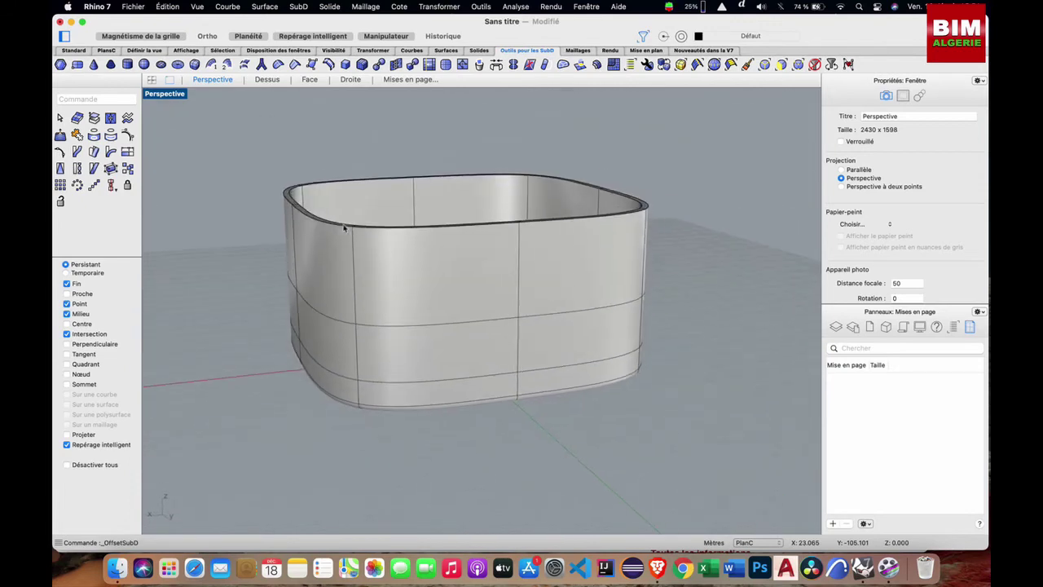
scroll(344, 228, "down", 5)
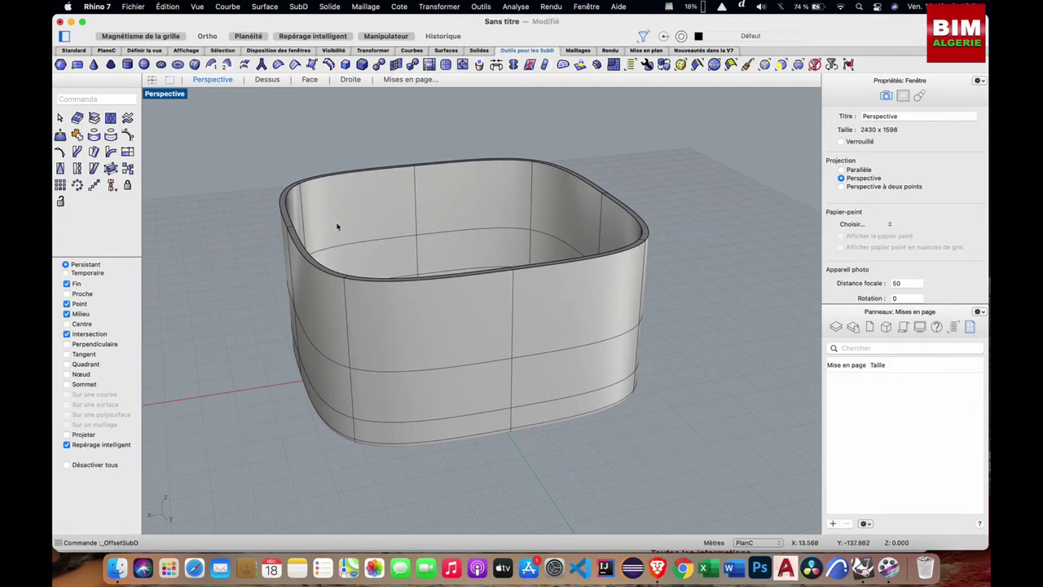
Step: Select all the faces around the container's top rim and extrude them straight up a short distance
scroll(338, 227, "down", 5)
scroll(338, 226, "up", 7)
scroll(337, 226, "down", 3)
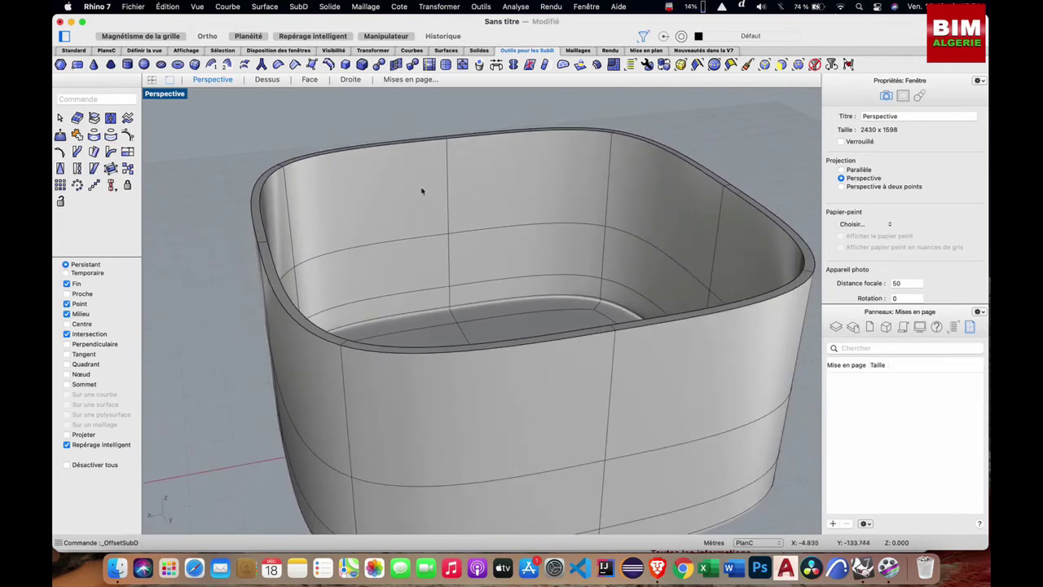
left_click(781, 65)
left_click(311, 329)
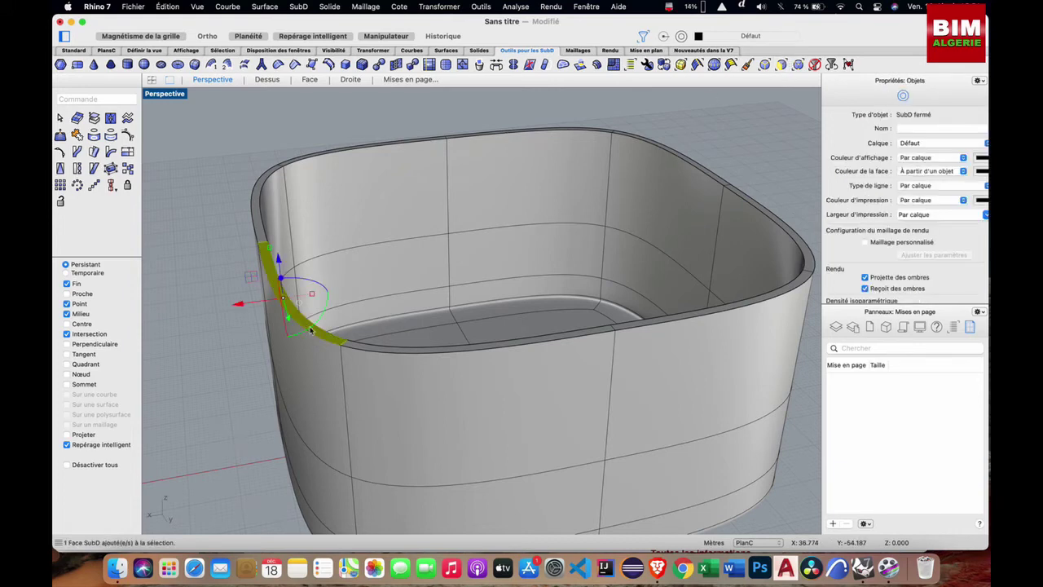
left_click(263, 234, "shift")
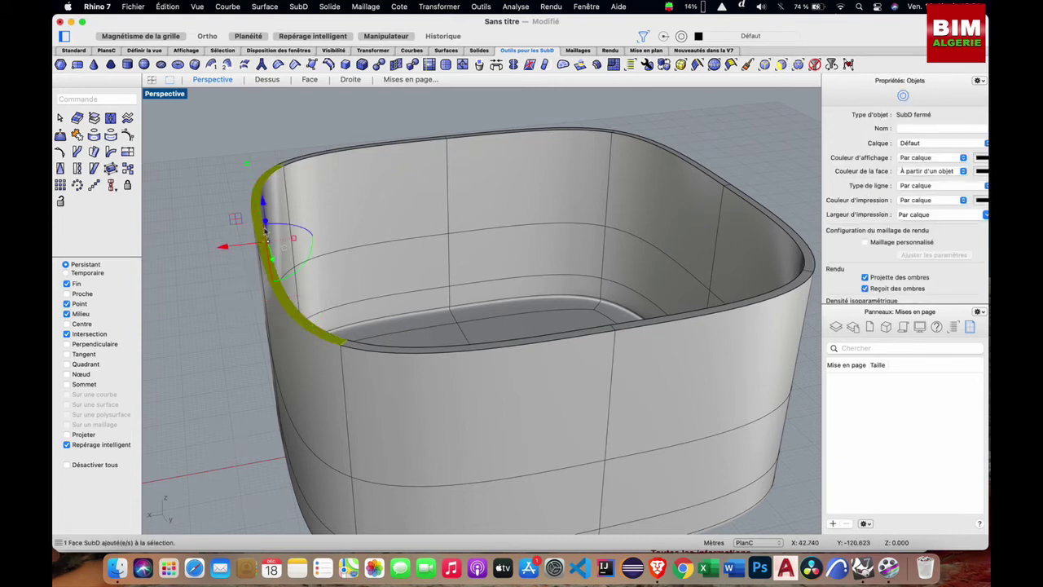
left_click(363, 148, "shift")
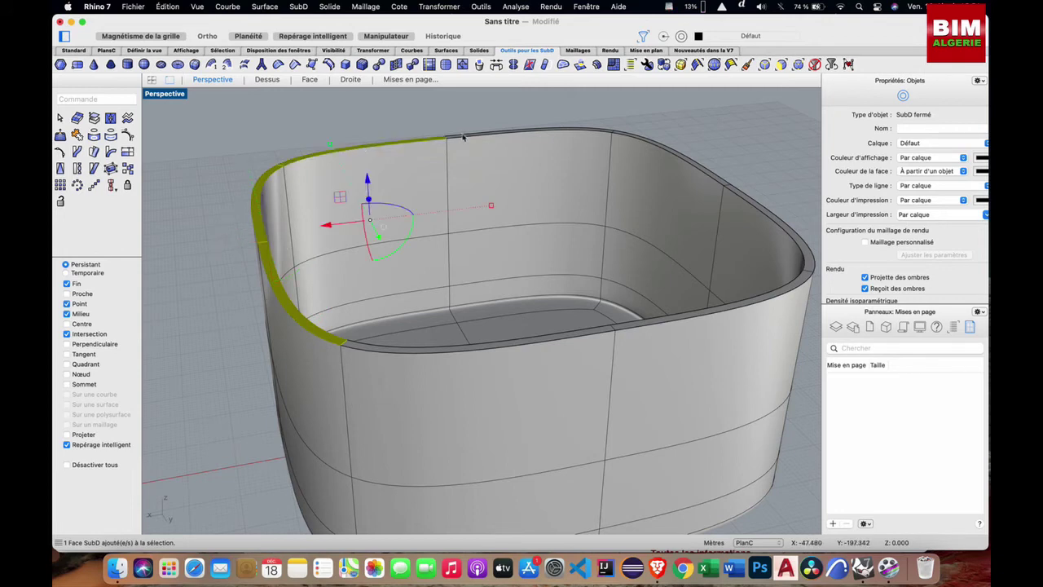
left_click(463, 138, "shift")
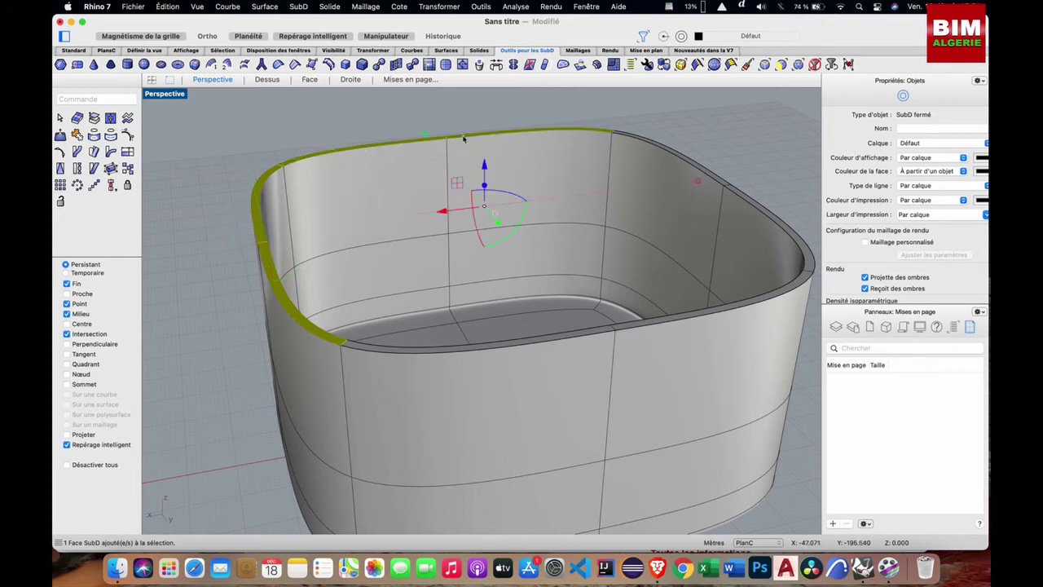
left_click(640, 142, "shift")
left_click(744, 199, "shift")
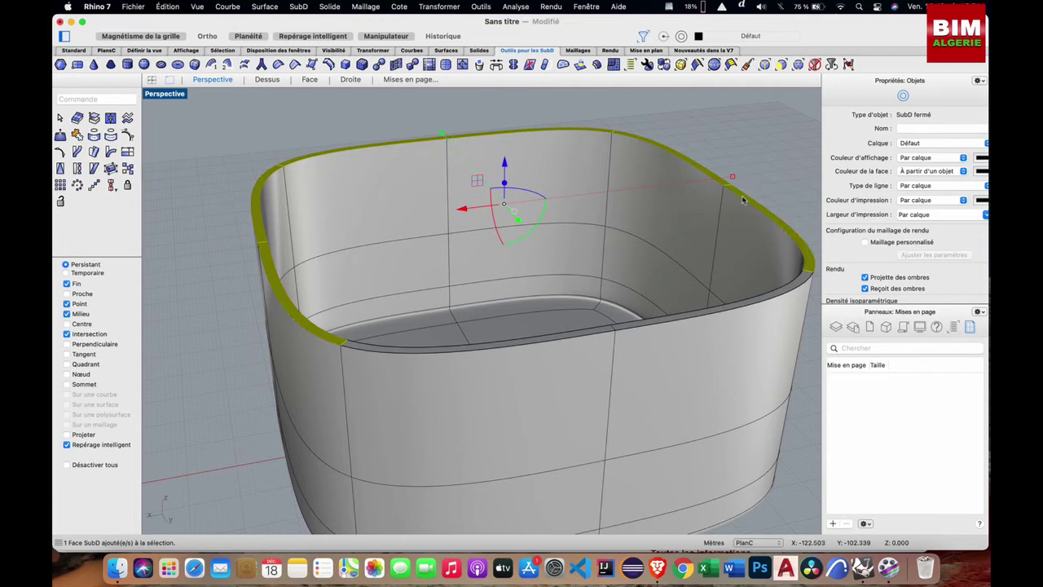
left_click(753, 298, "shift")
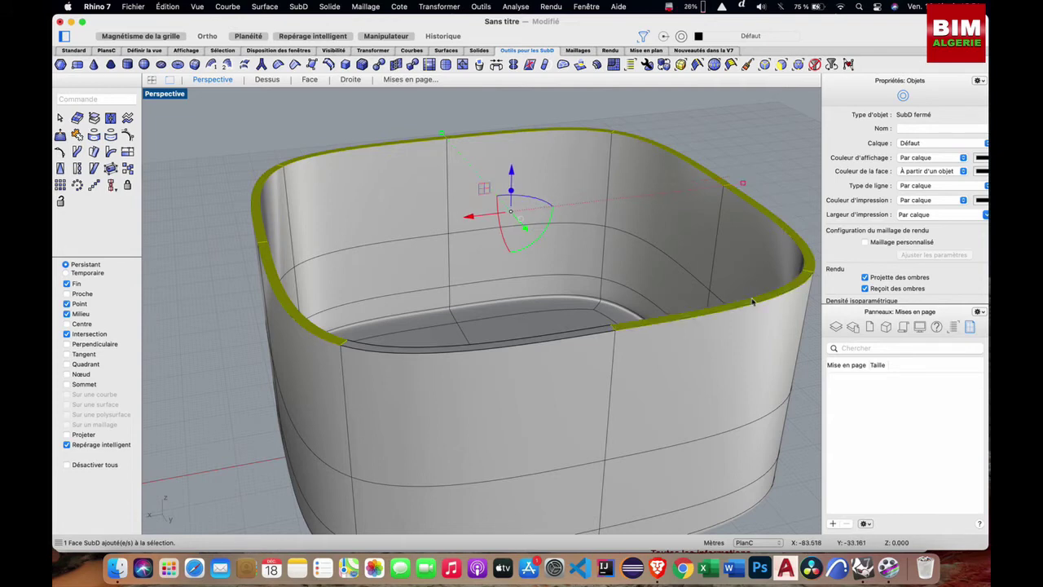
left_click(601, 331, "shift")
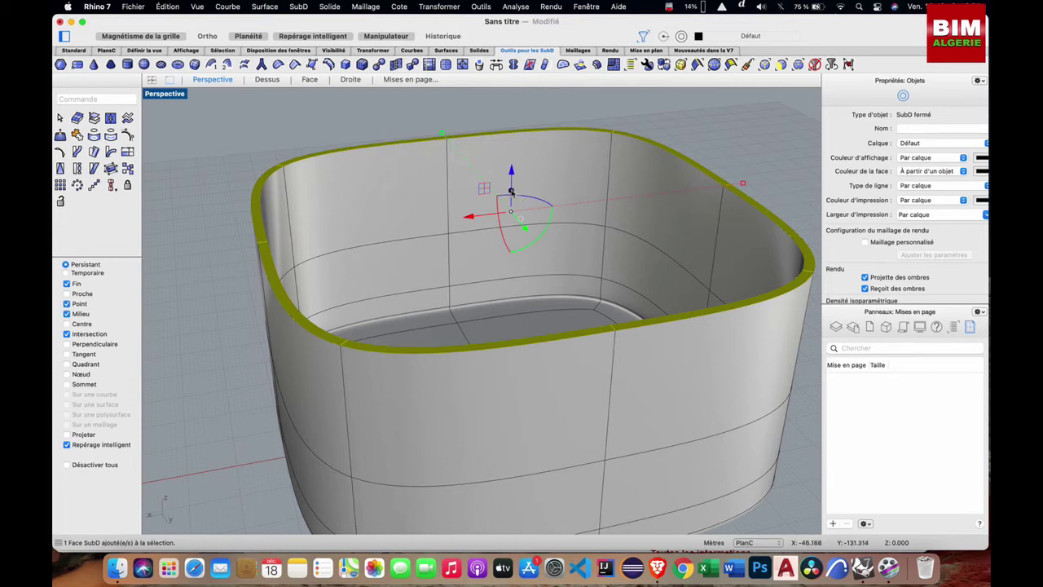
left_click_drag(511, 191, 521, 163)
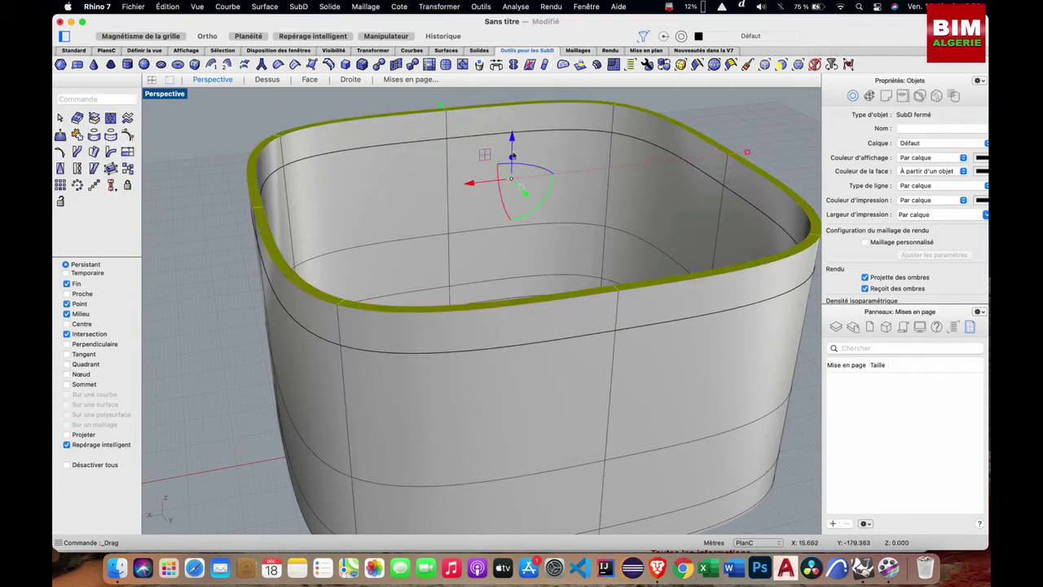
left_click(764, 140)
Step: Examine the container with its extruded rim, switching the SubD display to flat and back to smooth
scroll(765, 147, "down", 5)
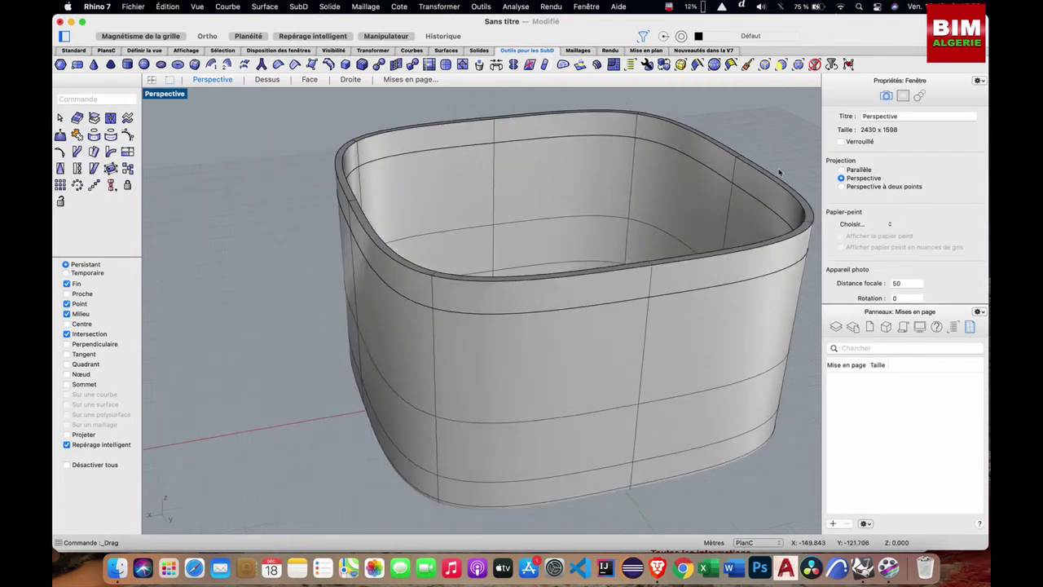
scroll(594, 223, "down", 3)
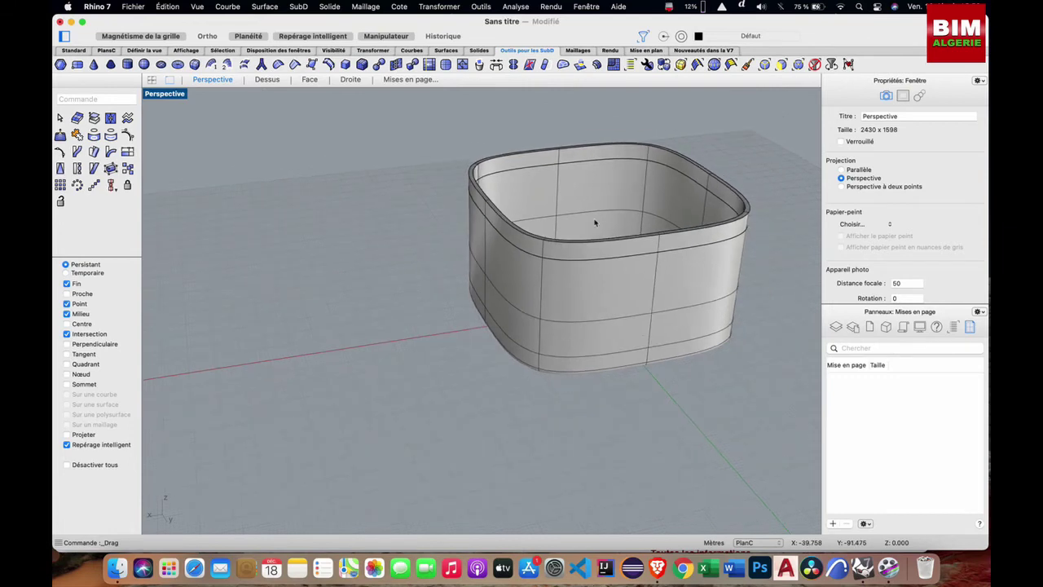
scroll(742, 186, "up", 5)
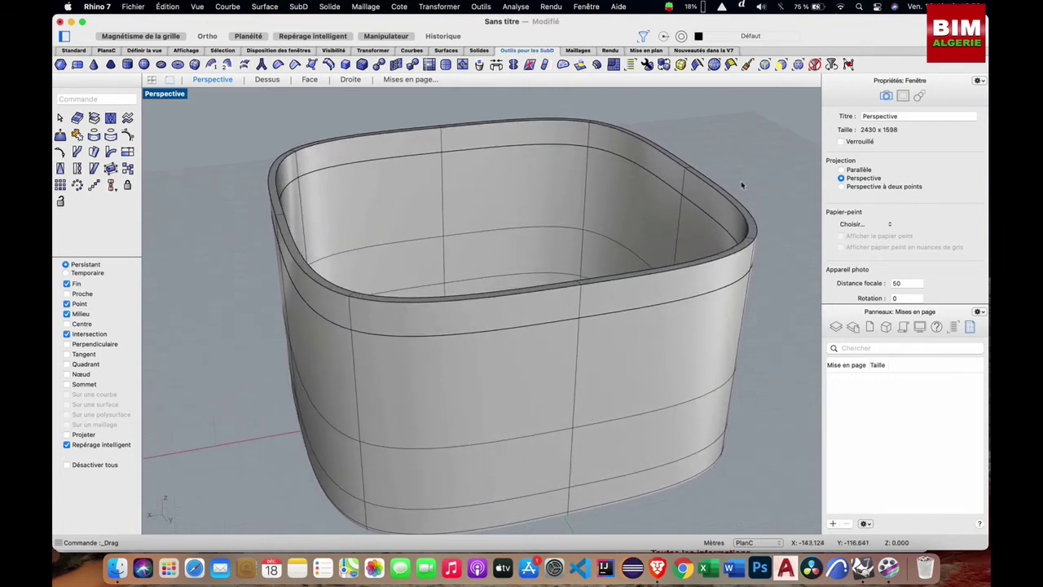
key("Tab")
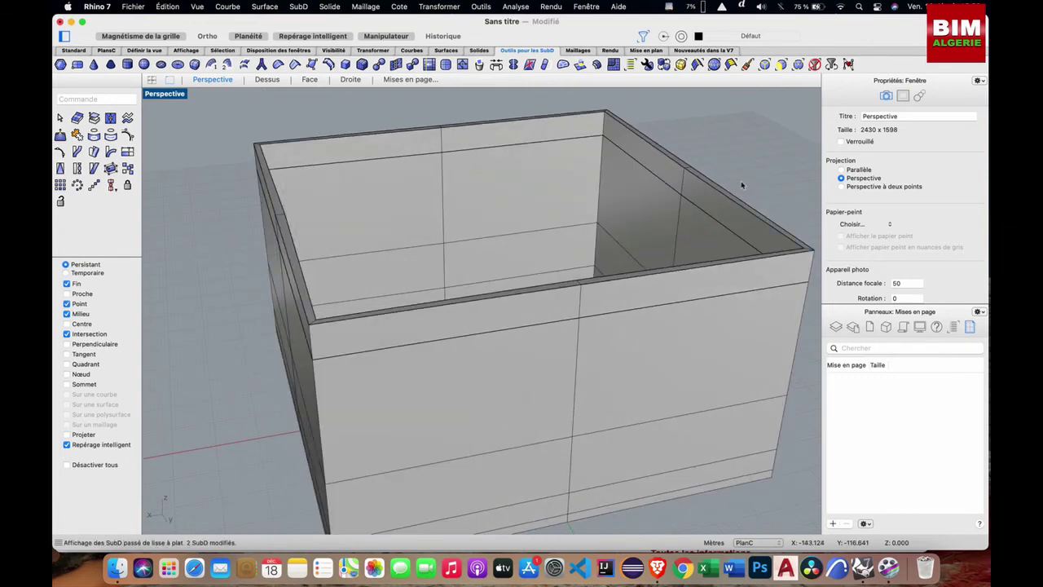
scroll(741, 186, "down", 6)
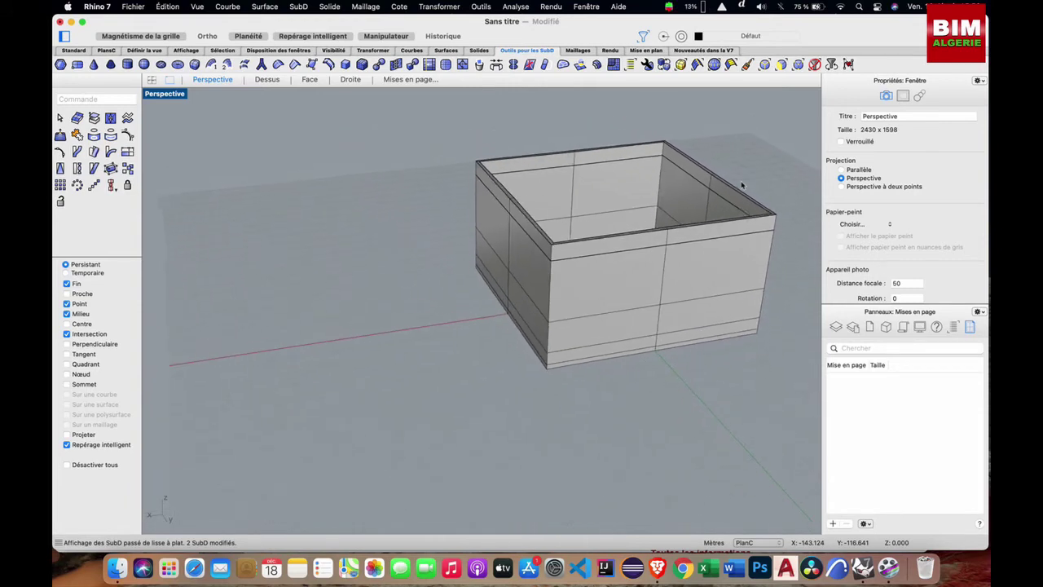
key("Tab")
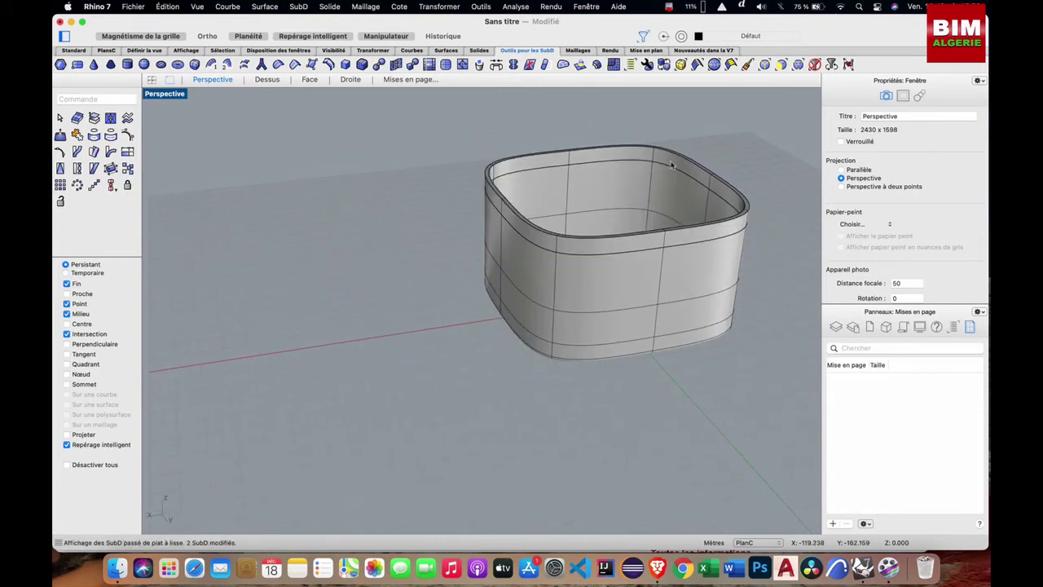
scroll(672, 165, "up", 6)
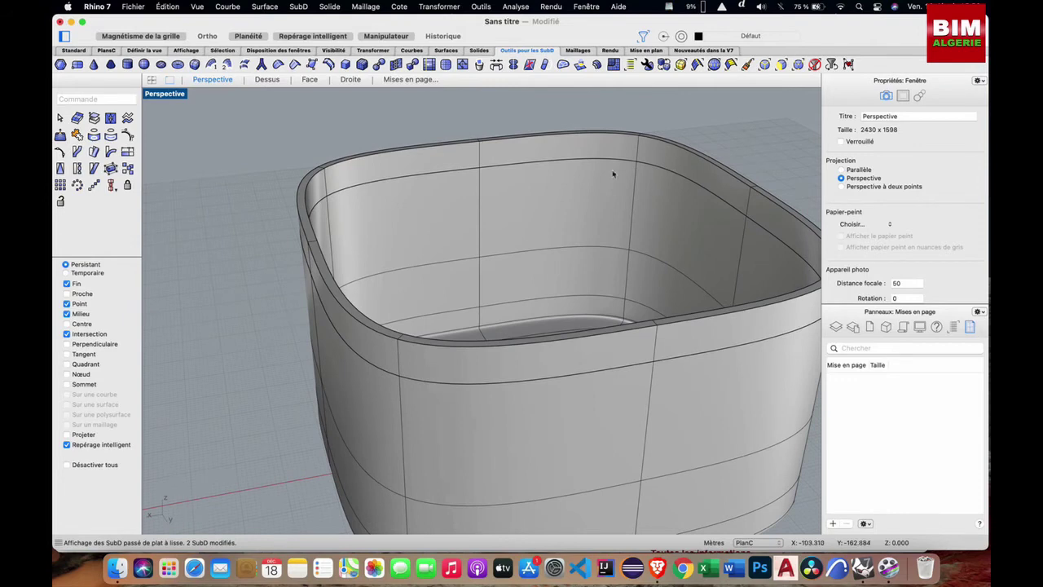
scroll(561, 193, "down", 5)
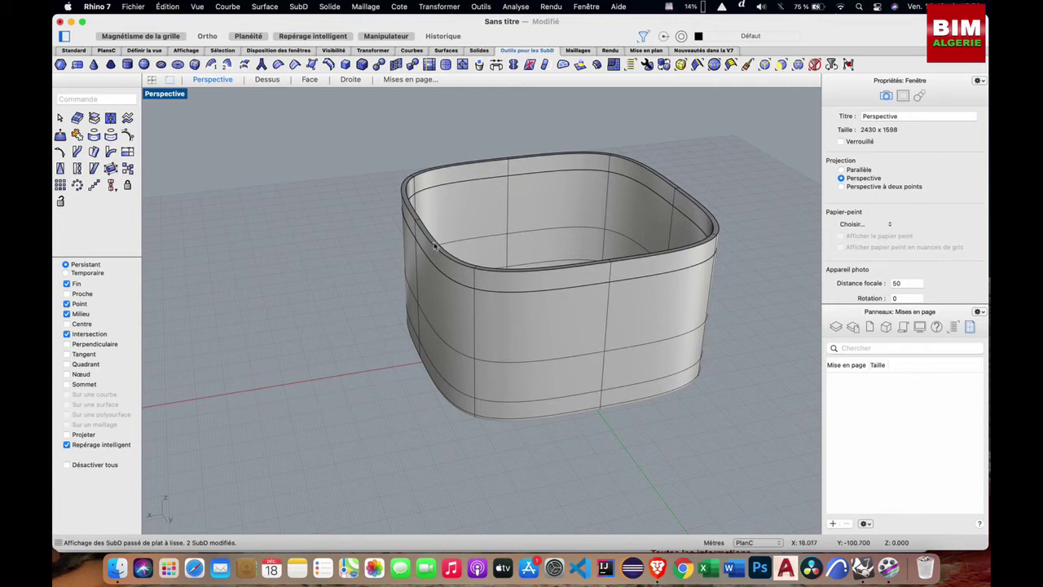
left_click(434, 246, "shift+super")
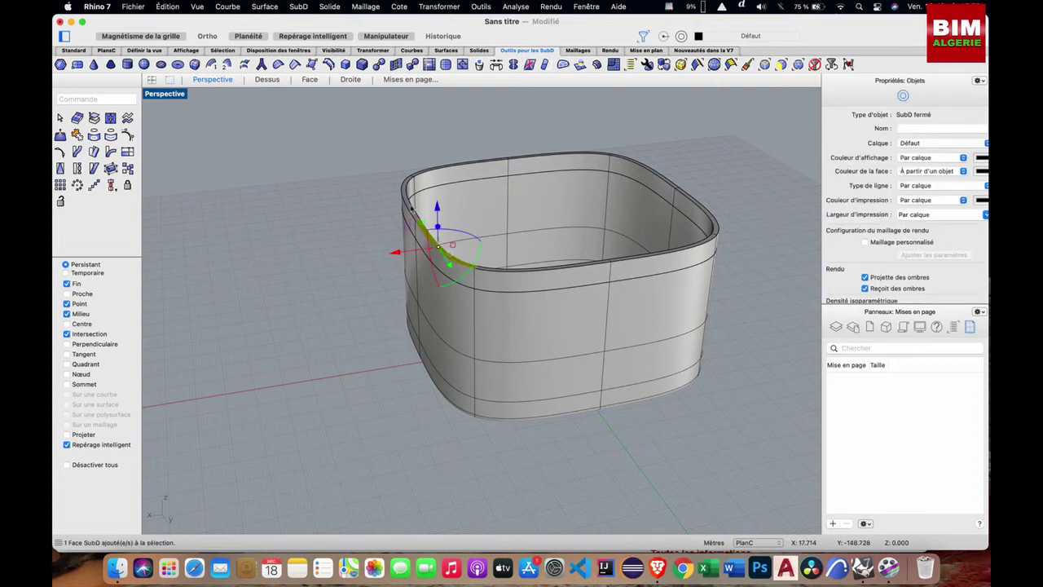
left_click_drag(438, 246, 417, 217)
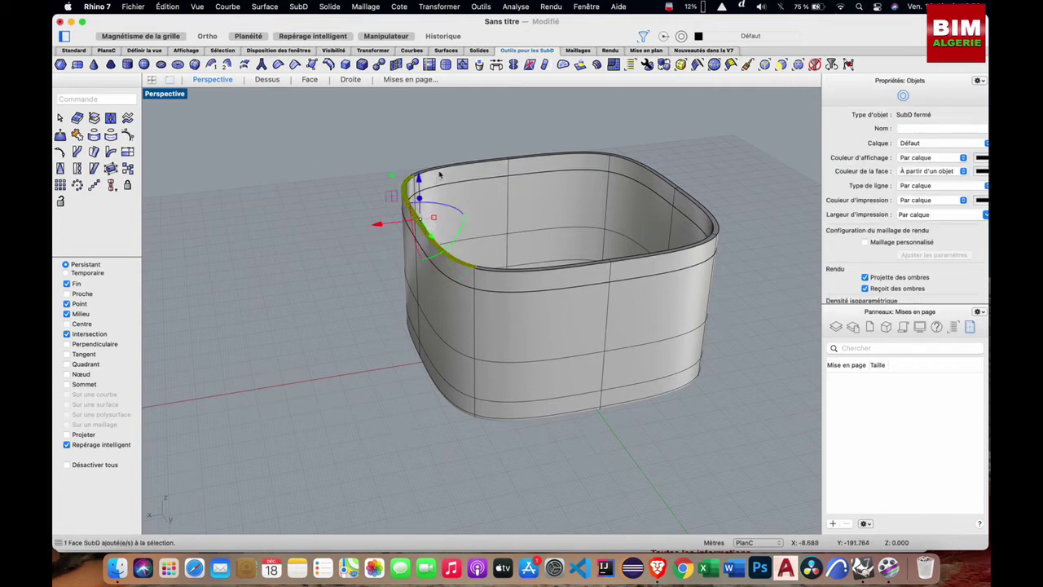
left_click(361, 175)
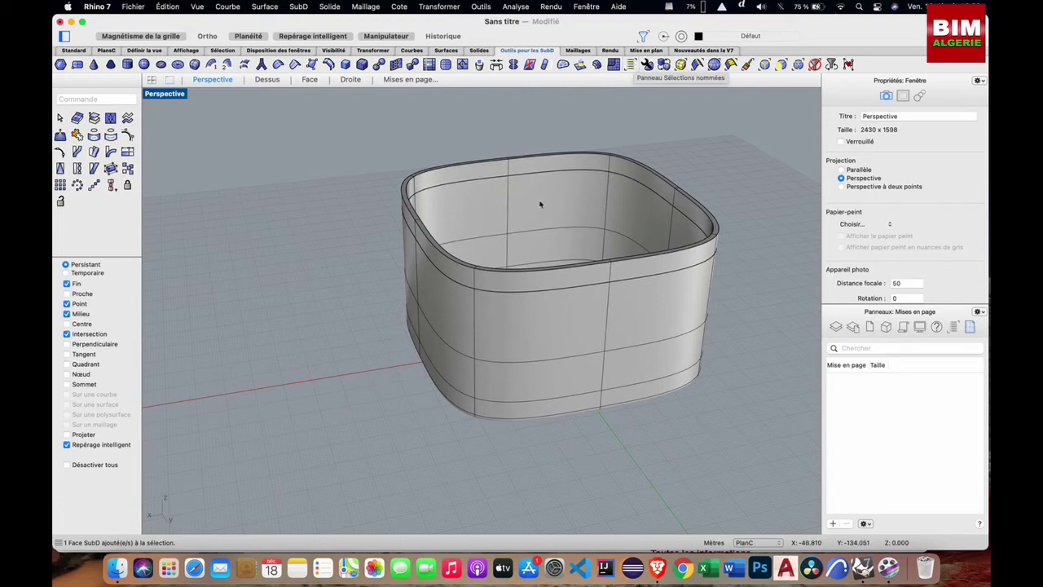
Step: Select all the faces around the container's top rim and save them as a named selection called "bords extremite"
scroll(706, 135, "up", 5)
scroll(705, 135, "down", 5)
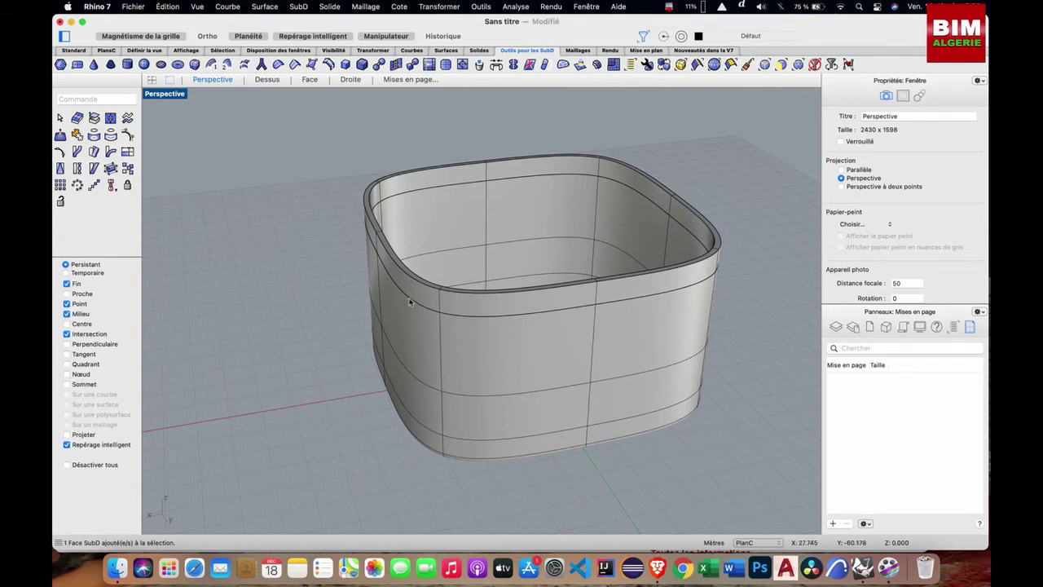
left_click(421, 280)
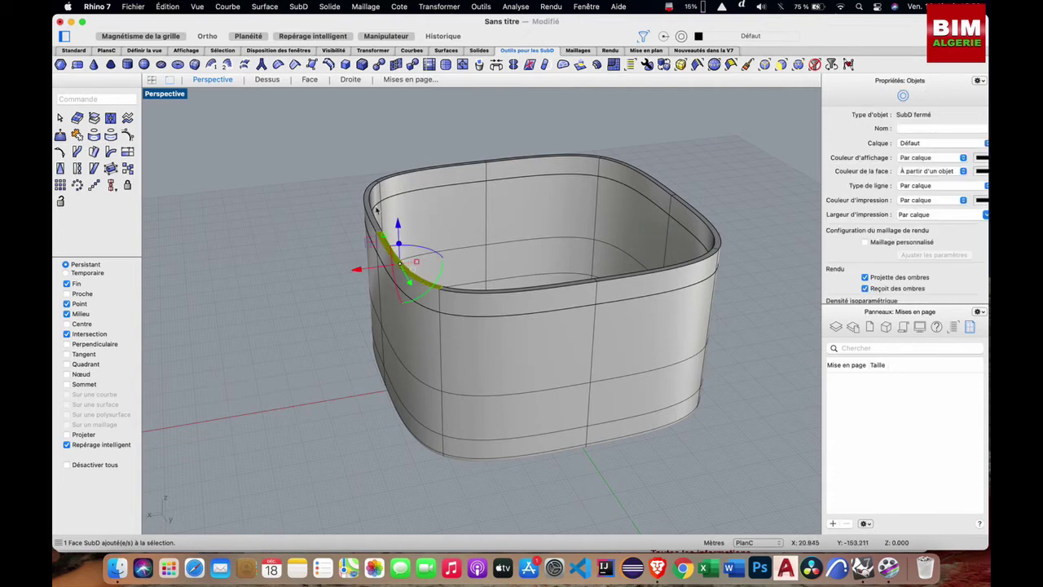
left_click(368, 210, "shift")
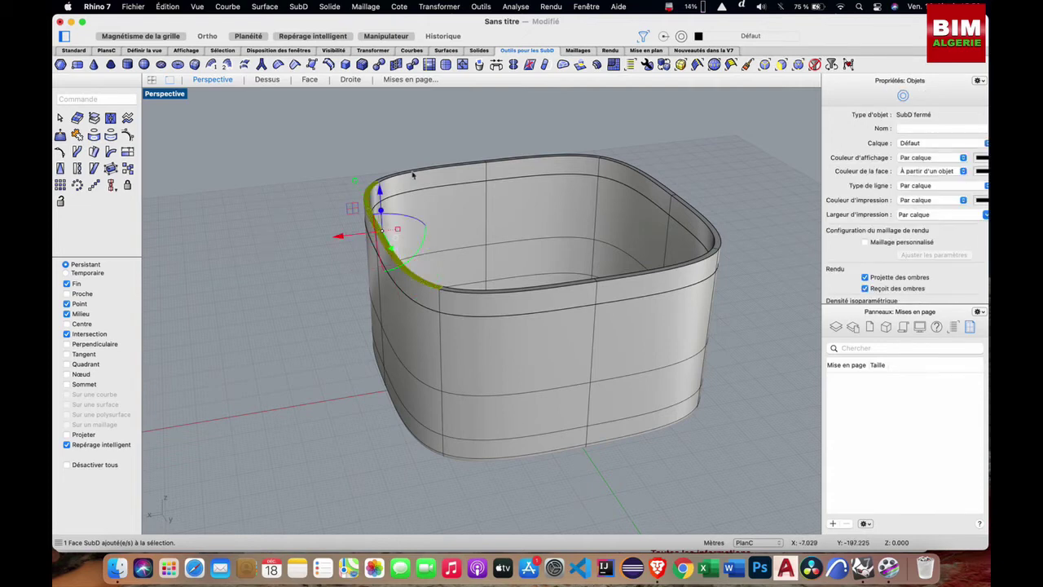
left_click(413, 173, "shift")
left_click(506, 157, "shift")
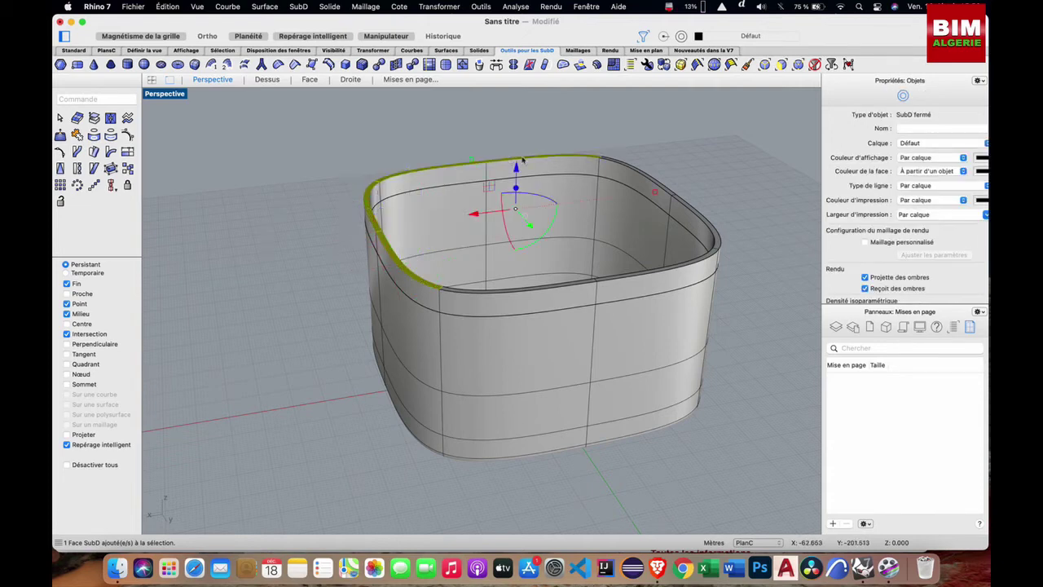
left_click(633, 171, "shift")
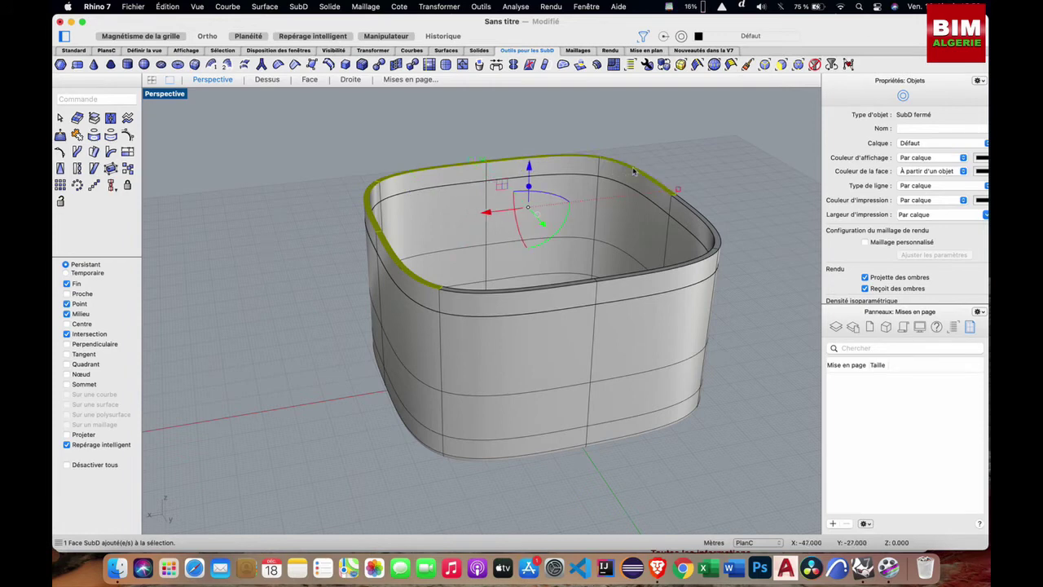
left_click(691, 212, "shift")
left_click(683, 274, "shift")
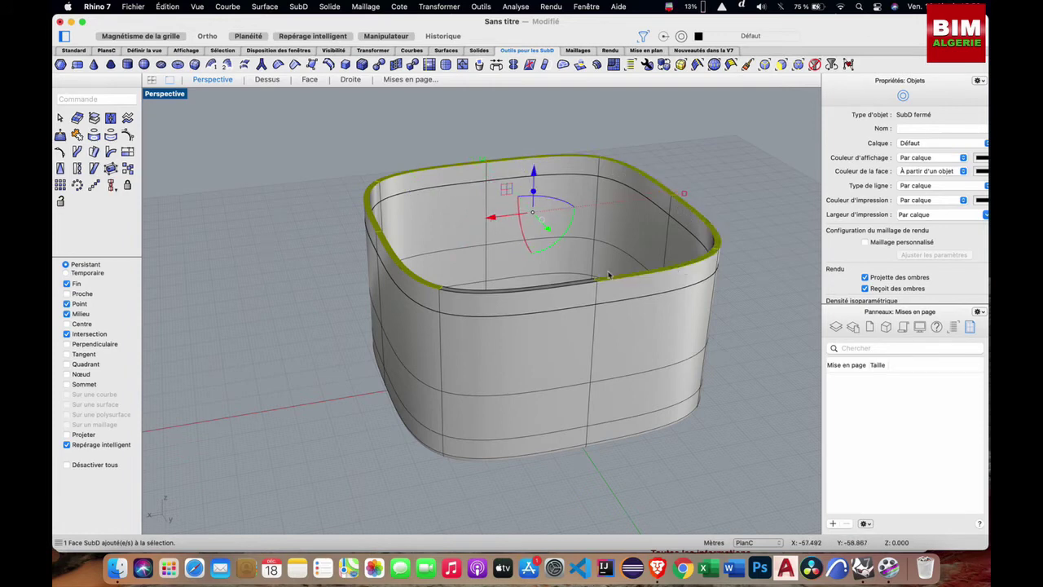
left_click(587, 283, "shift")
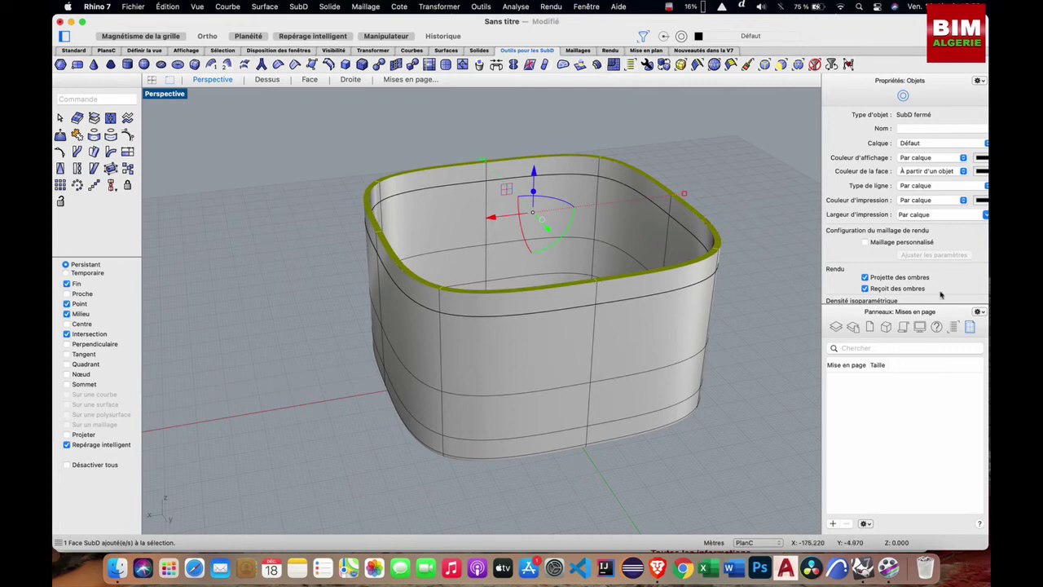
left_click(953, 327)
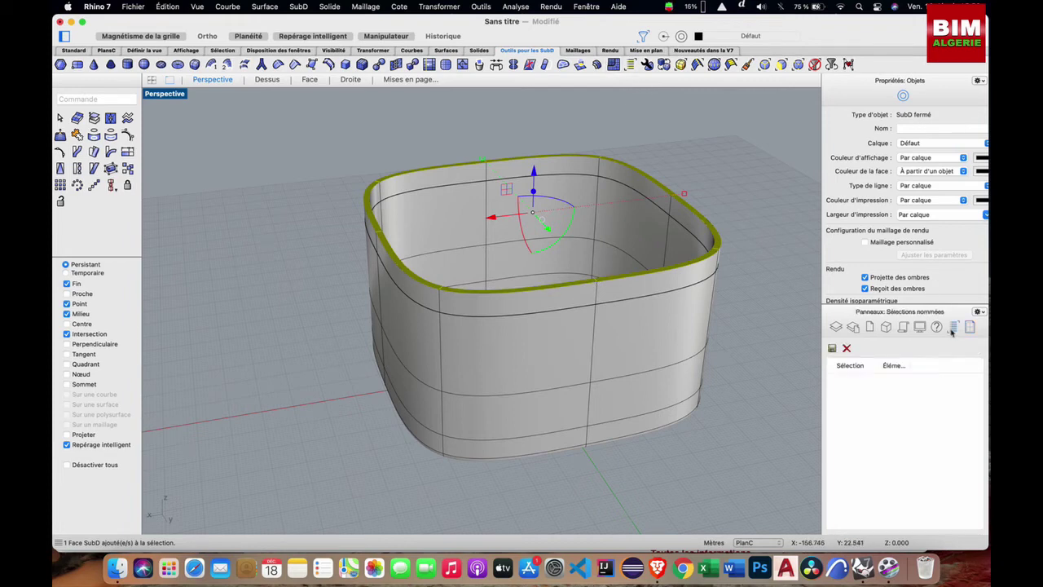
left_click(832, 347)
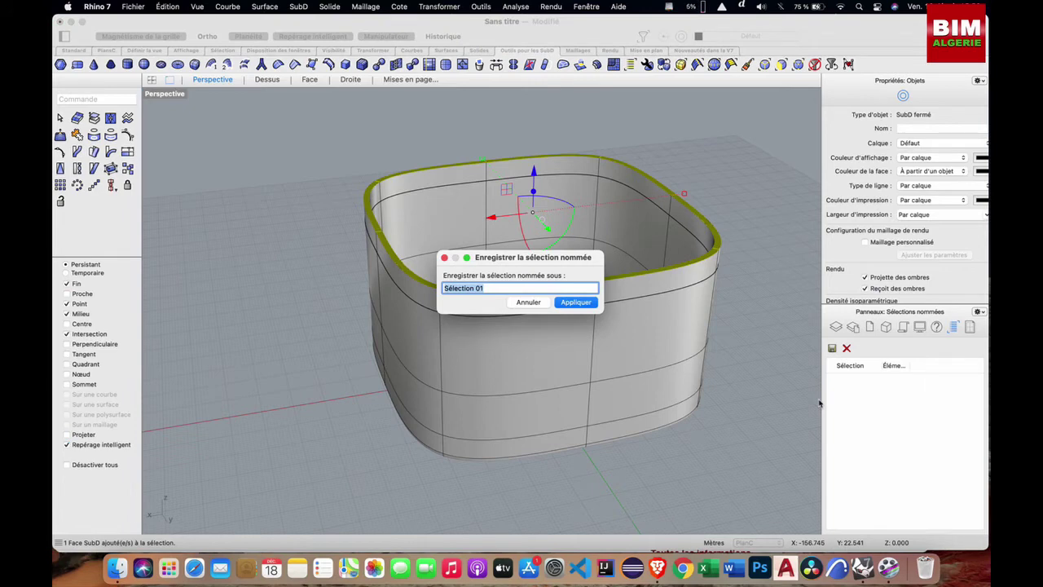
type("bords extremite")
left_click(573, 303)
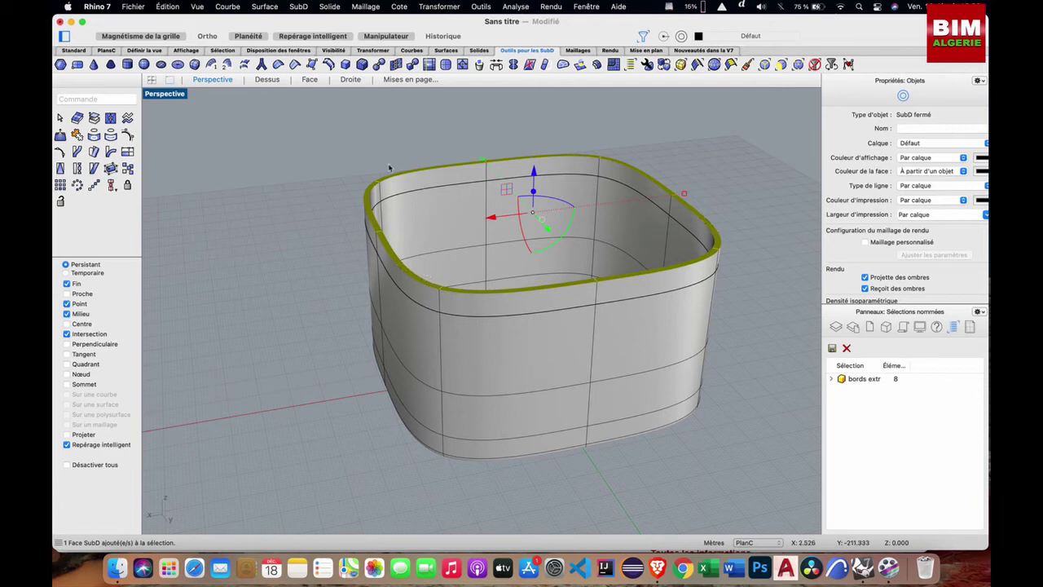
Step: Clear the current selection and reselect the rim faces by recalling the "bords extremite" named selection
left_click(829, 379)
left_click(830, 380)
left_click(415, 129)
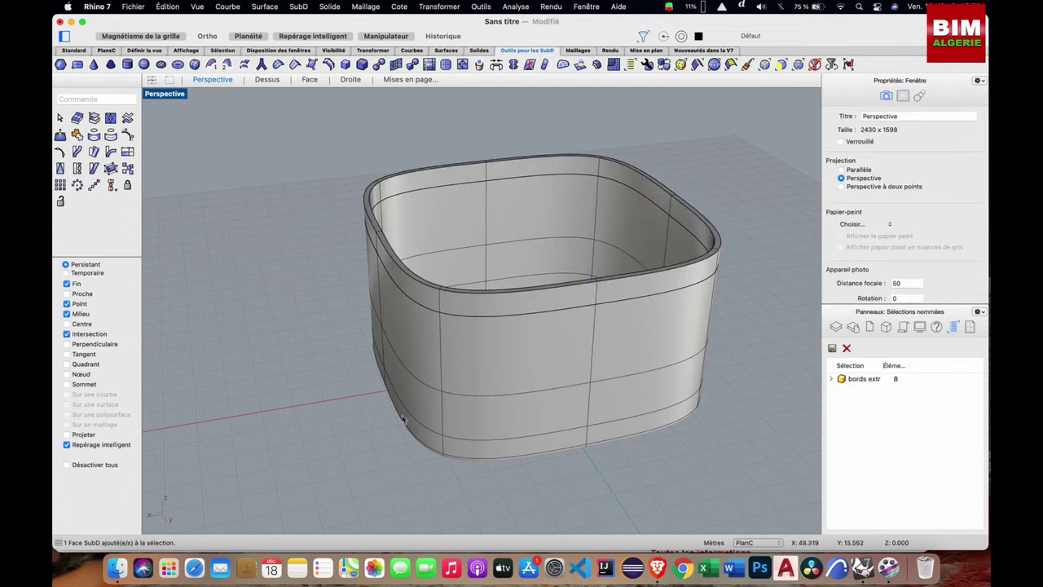
double_click(864, 378)
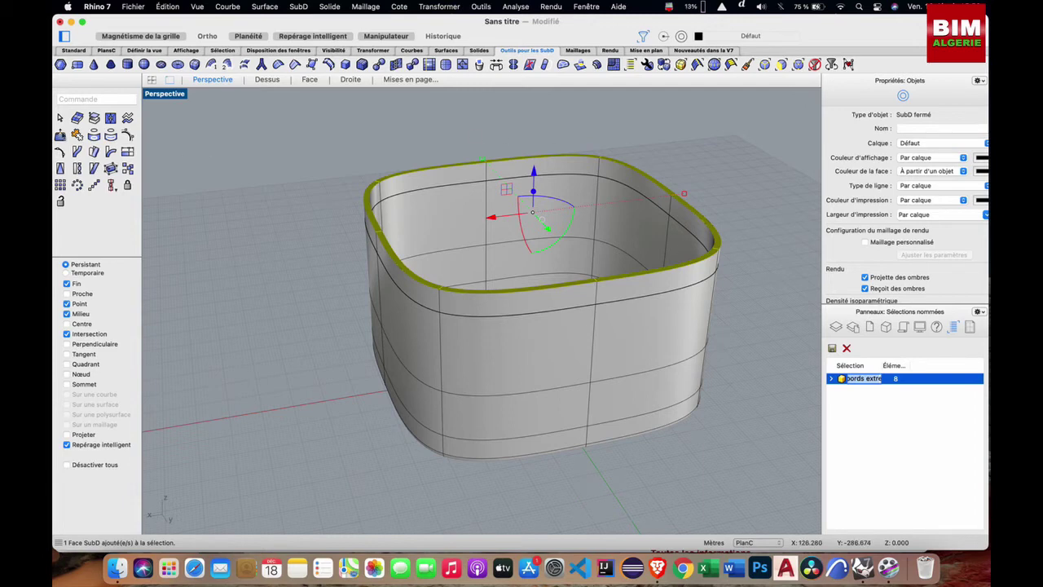
Step: Scale the selected rim faces slightly inward with Scale2D, using the centre of the container's floor as the base point
left_click(75, 99)
type("Échelle2D")
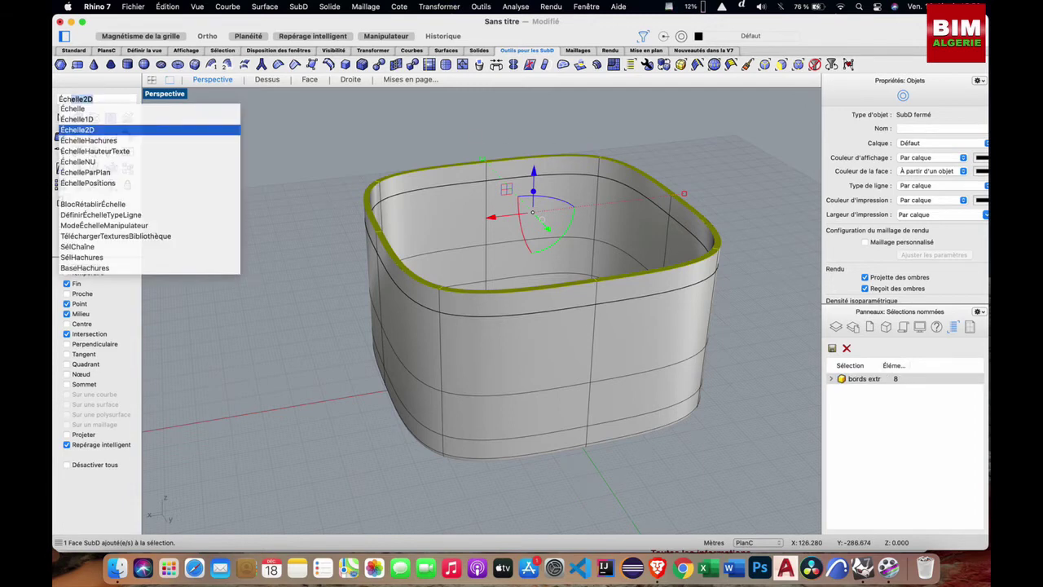
key("Return")
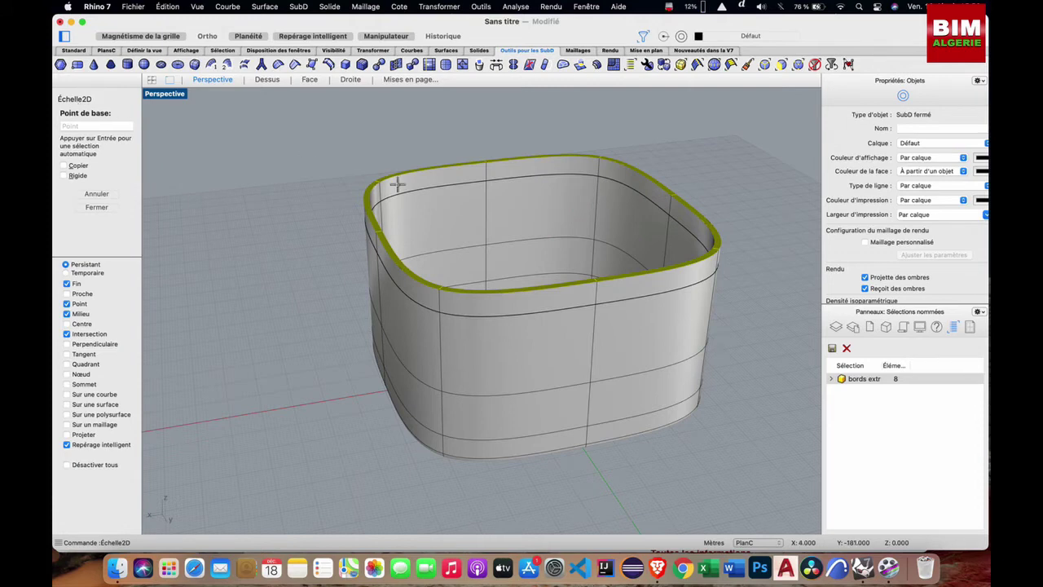
right_click_drag(399, 184, 516, 288)
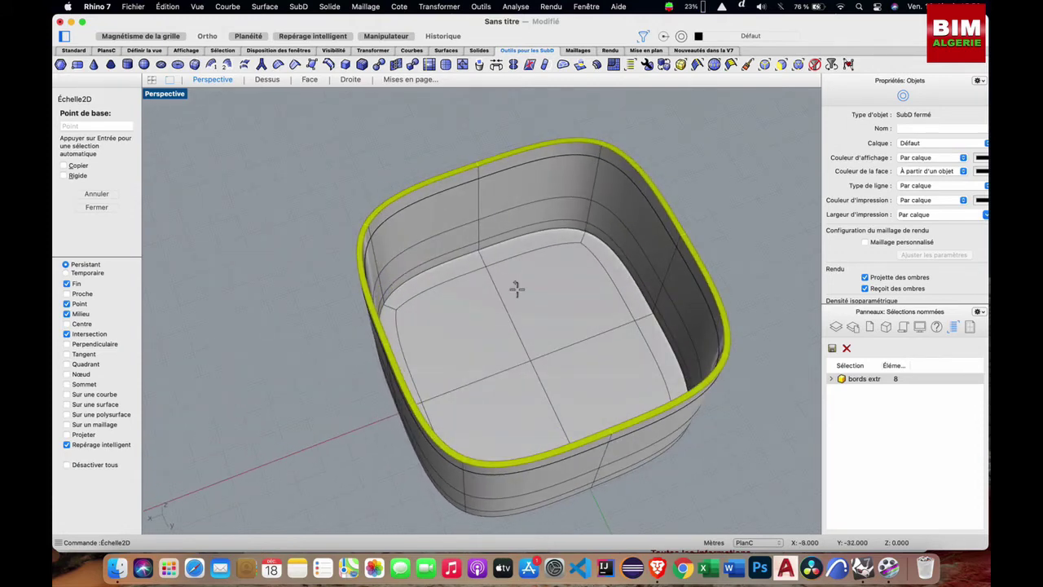
left_click(531, 359)
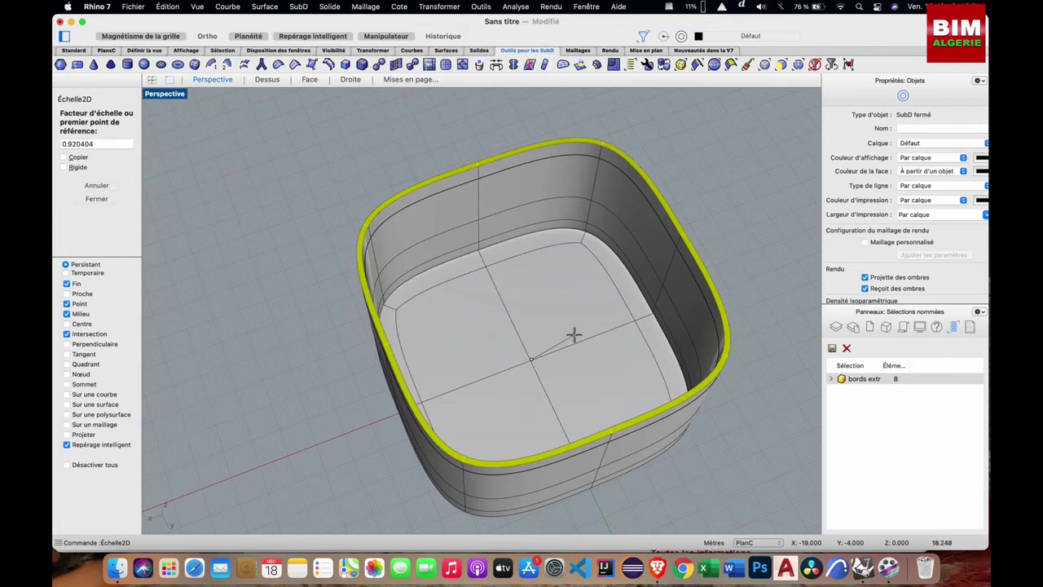
left_click(649, 316)
left_click(634, 321)
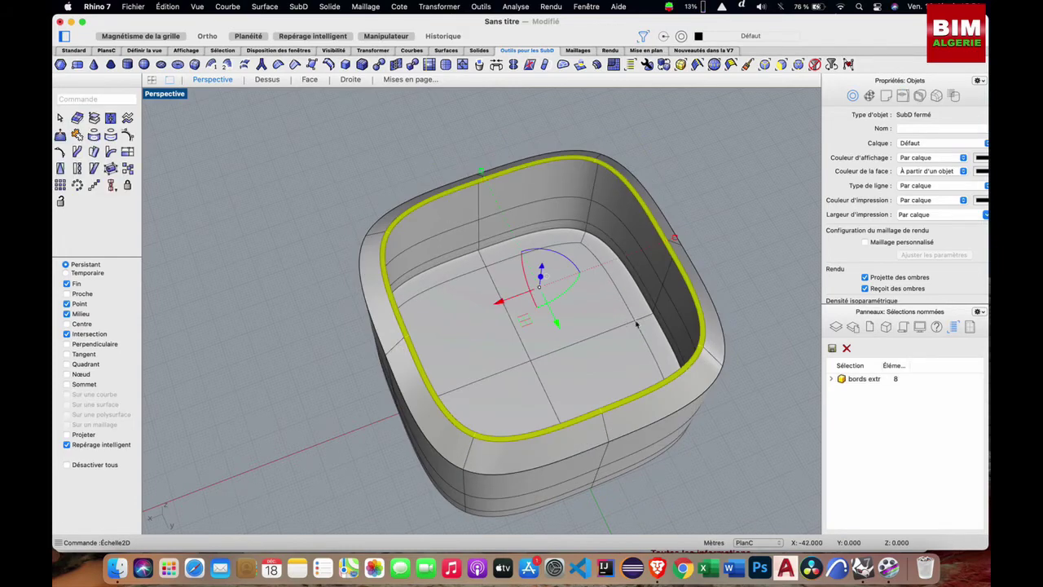
Step: Move the selected rim faces slightly upward along the vertical axis and clear the selection
scroll(602, 317, "down", 5)
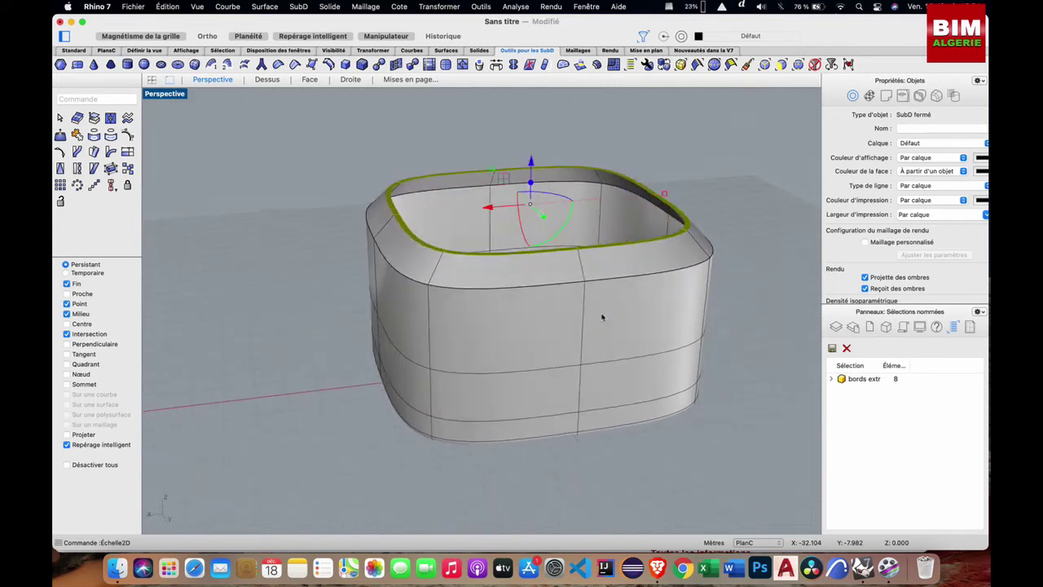
scroll(602, 318, "up", 3)
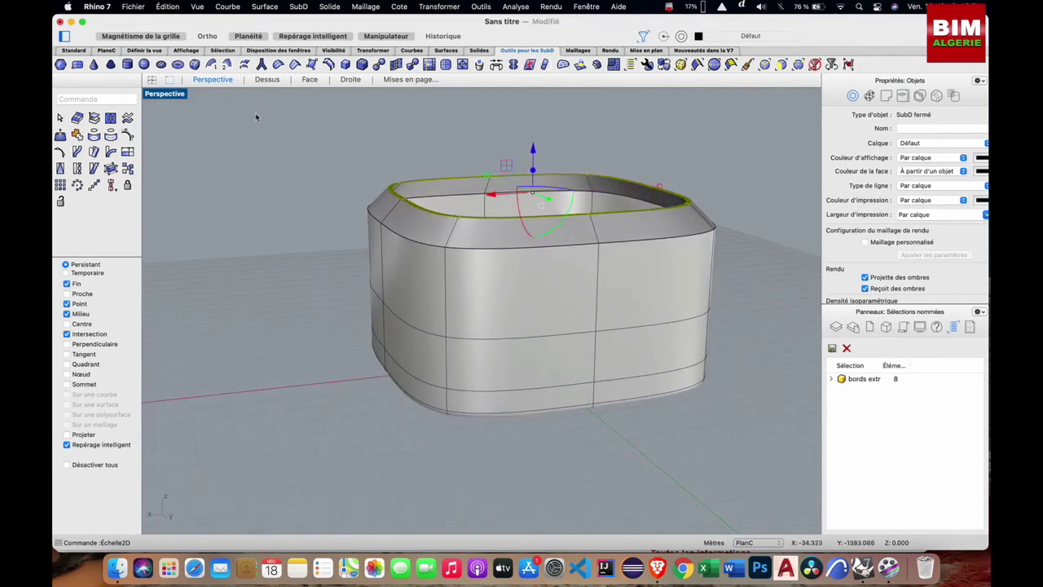
scroll(479, 141, "down", 2)
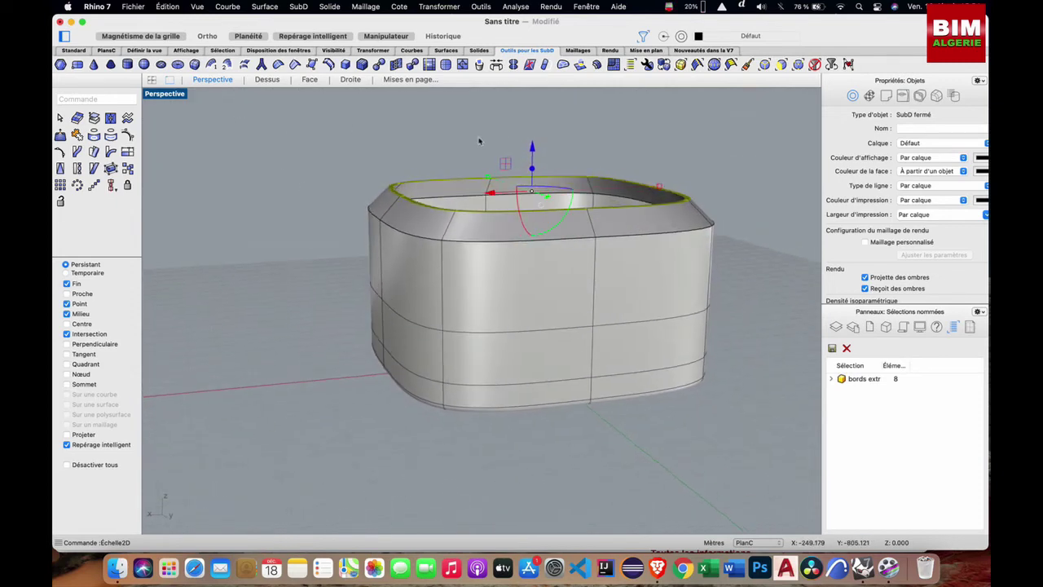
scroll(481, 141, "up", 5)
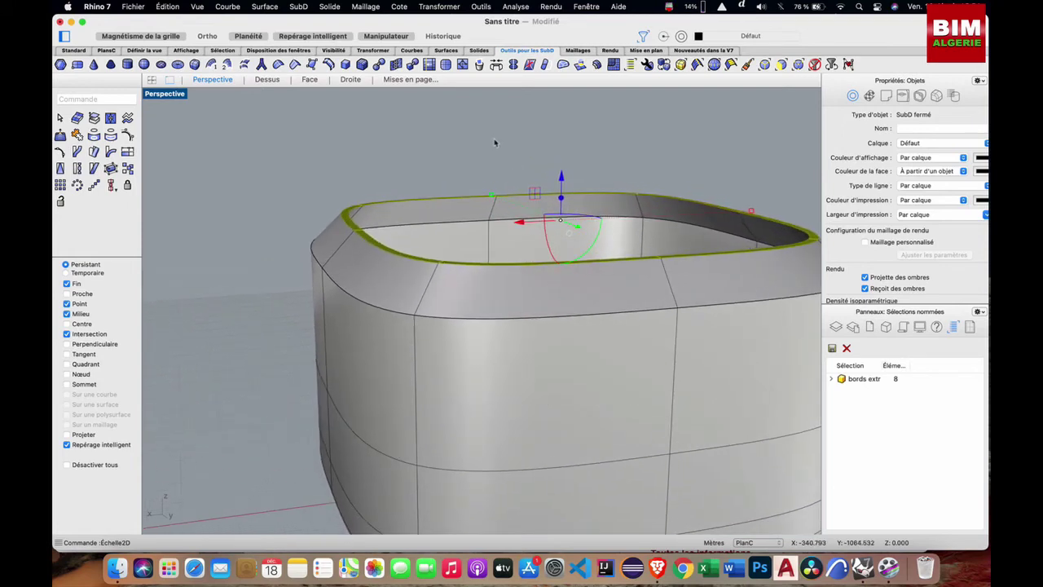
scroll(499, 151, "down", 5)
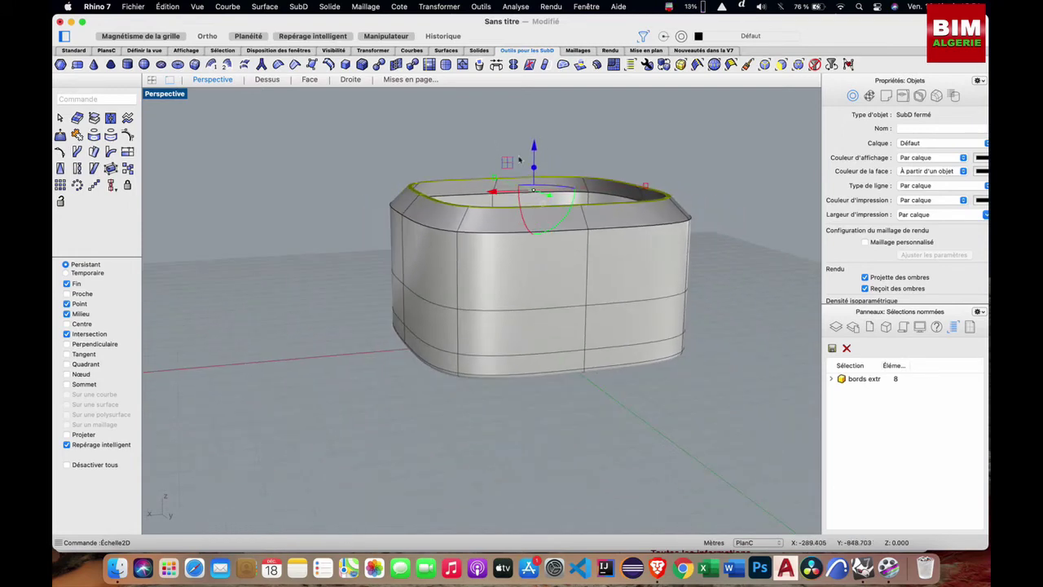
scroll(534, 147, "up", 3)
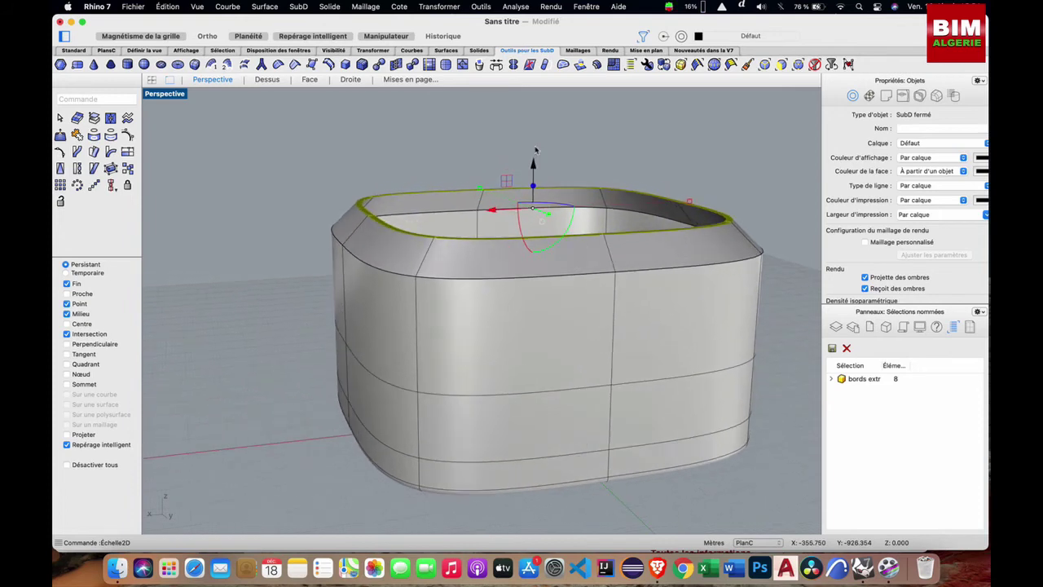
left_click_drag(534, 167, 532, 163)
left_click(559, 139)
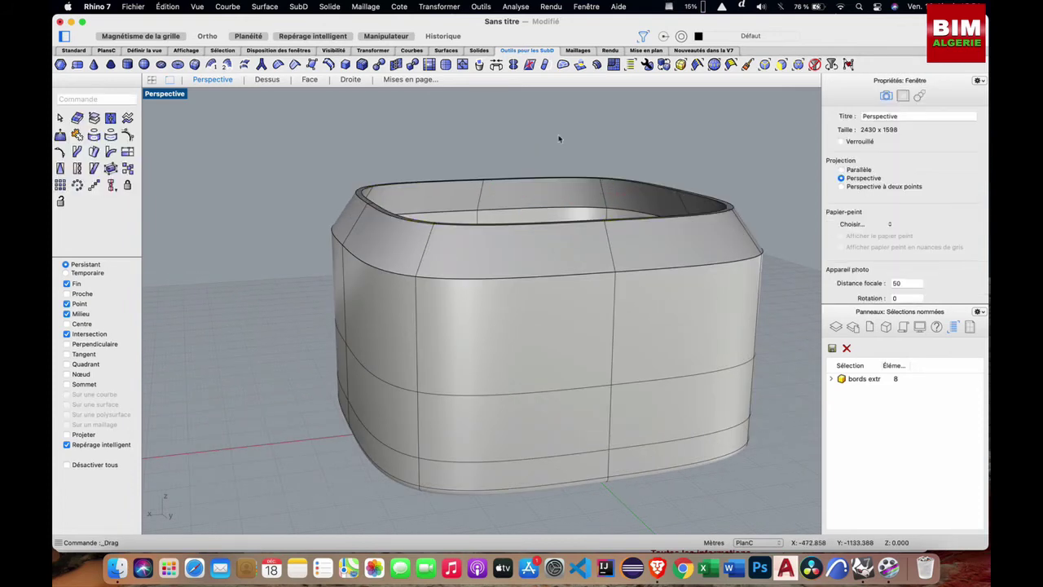
Step: Restrict the selection to edges and try to slide the vertical edge chain at the container's front corner
scroll(559, 139, "down", 3)
scroll(558, 139, "right", 5)
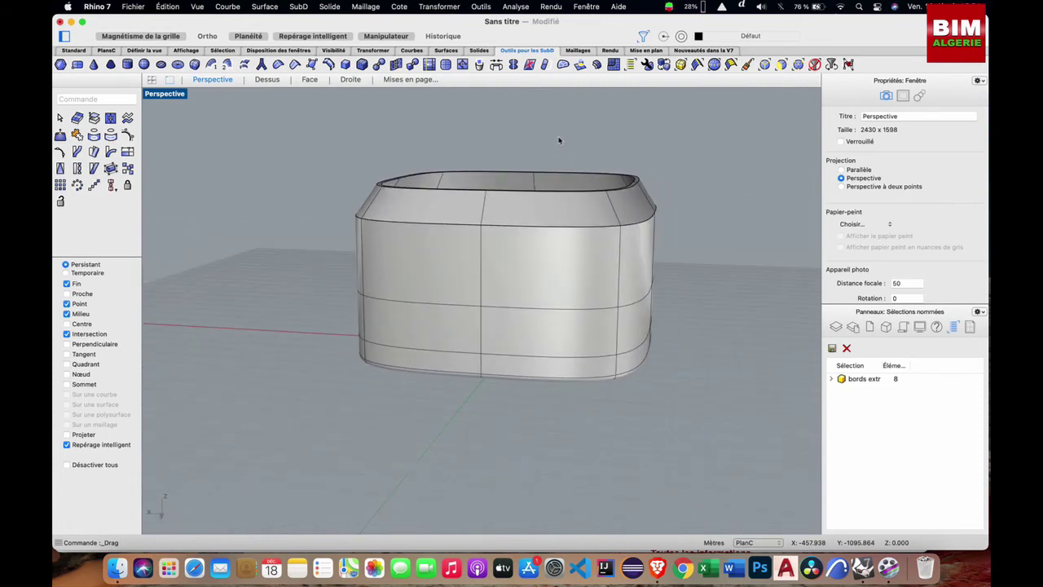
scroll(559, 140, "left", 5)
scroll(559, 140, "right", 3)
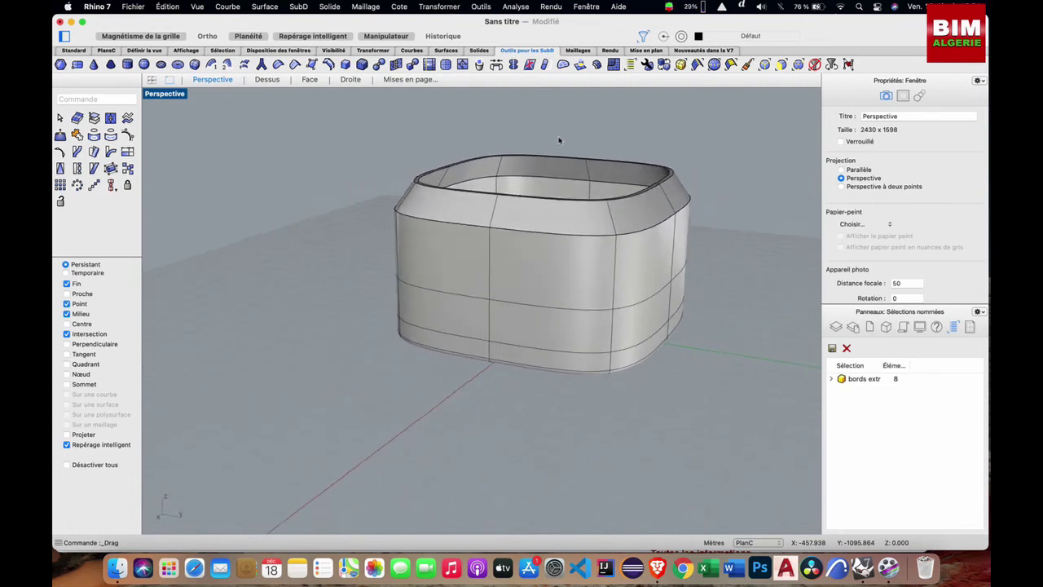
scroll(559, 140, "right", 4)
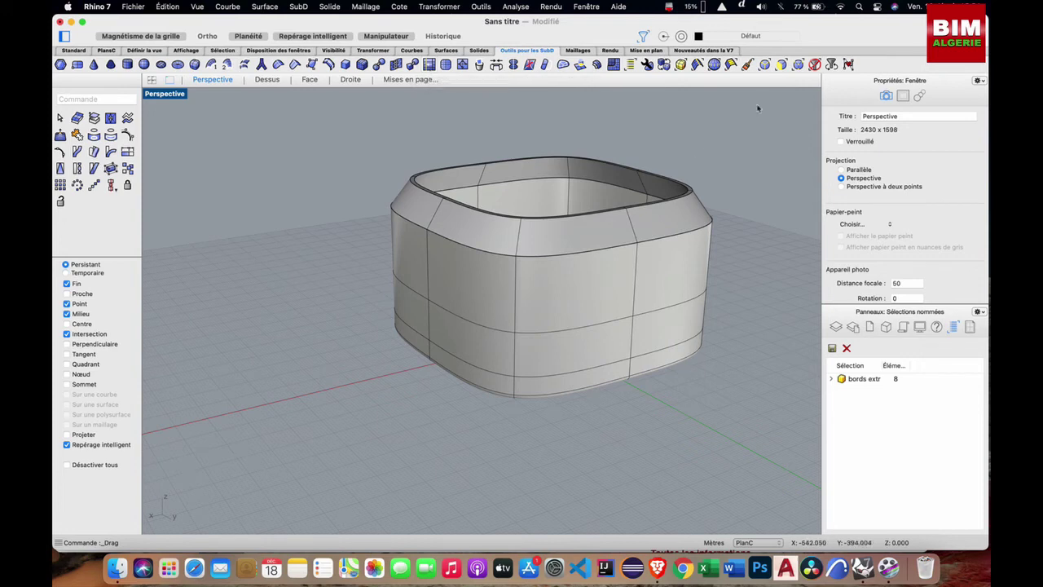
left_click(765, 65)
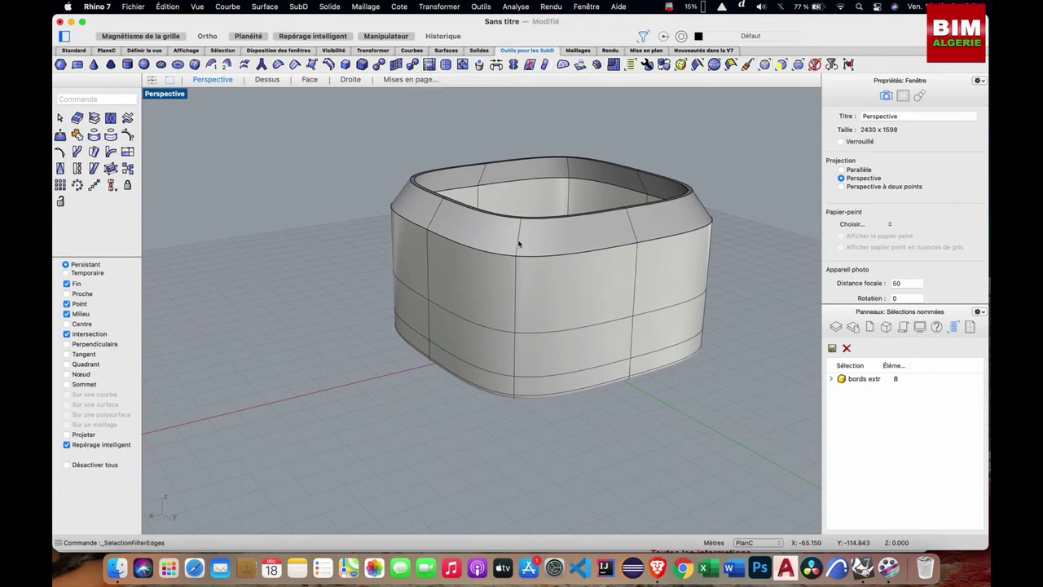
double_click(518, 242)
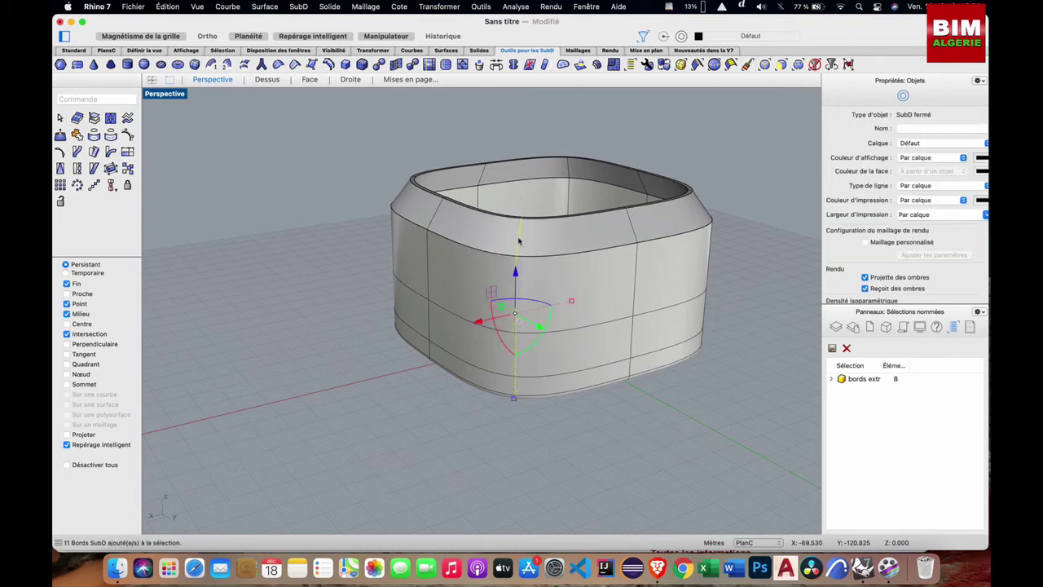
left_click(412, 64)
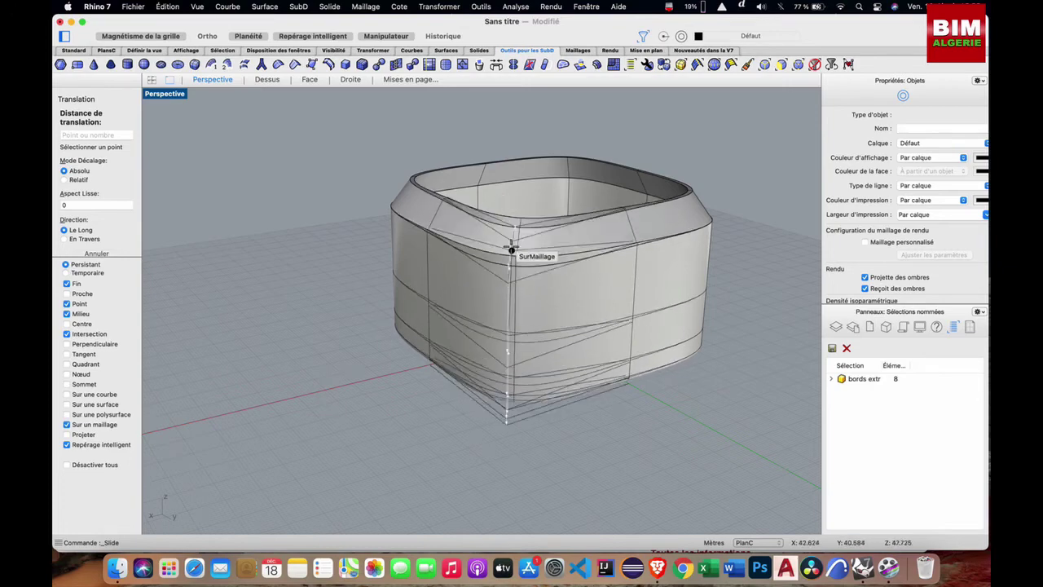
key("Escape")
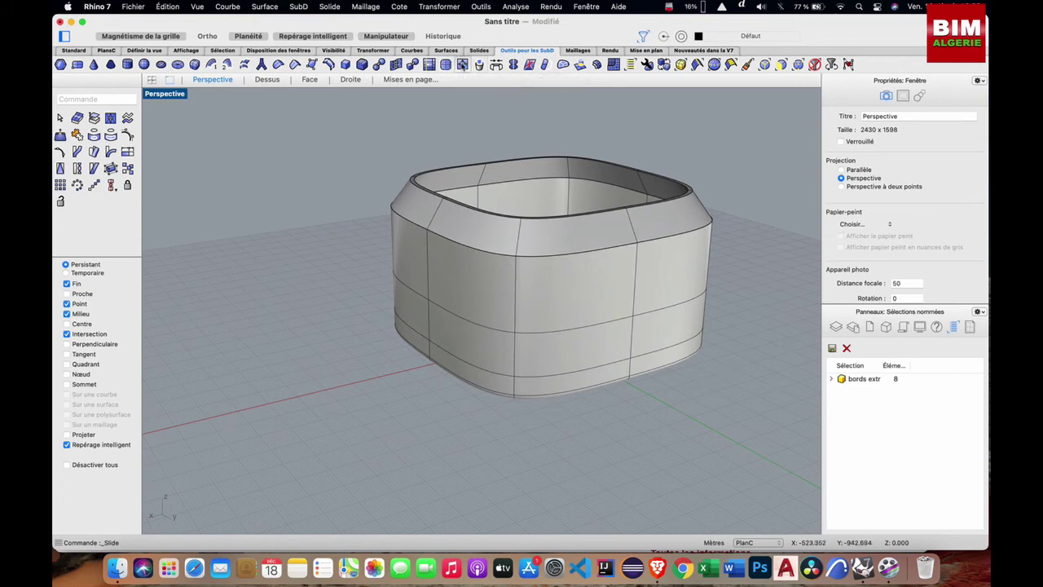
Step: Try inserting points down a side wall, from its upper edge loop to near the base, and undo the insertion
left_click(462, 65)
left_click(583, 254)
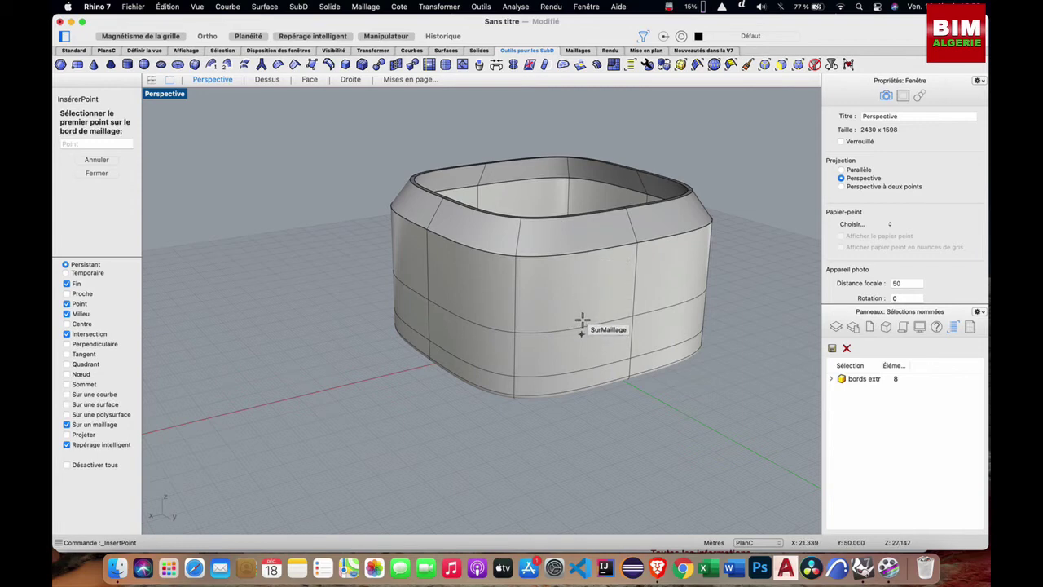
left_click(581, 254)
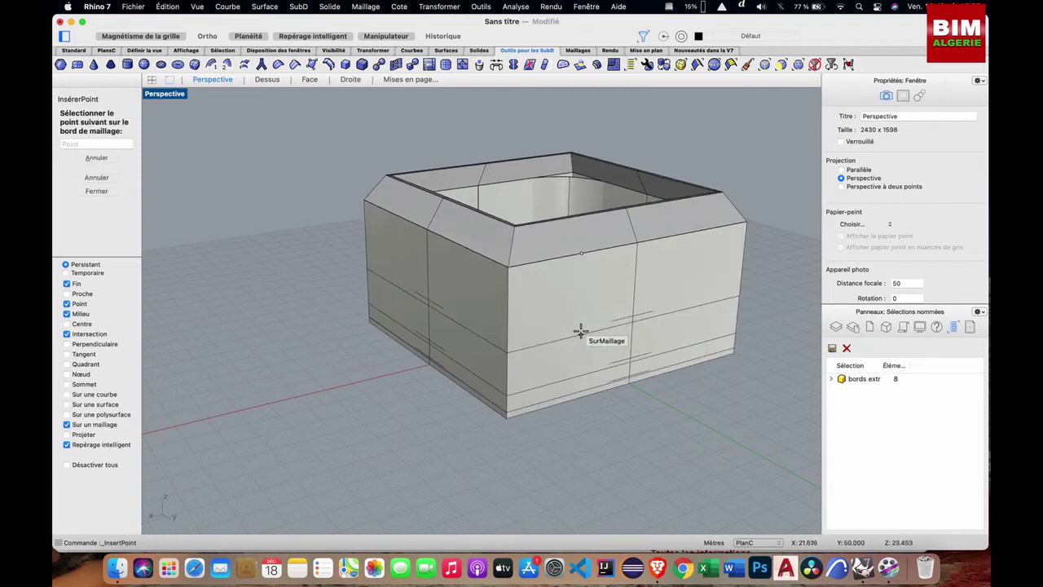
left_click(583, 374)
left_click(583, 374)
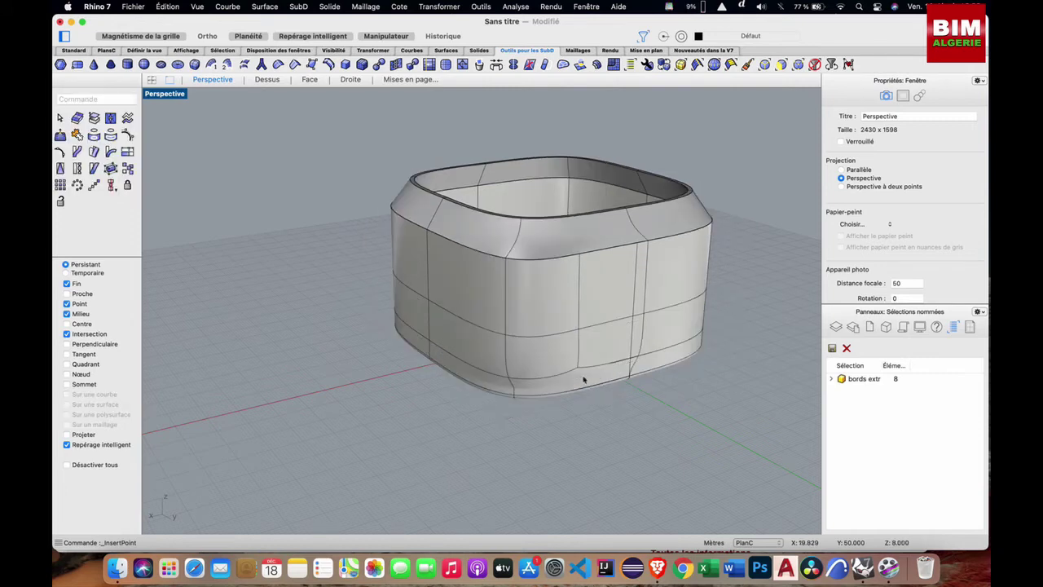
right_click_drag(686, 287, 686, 287)
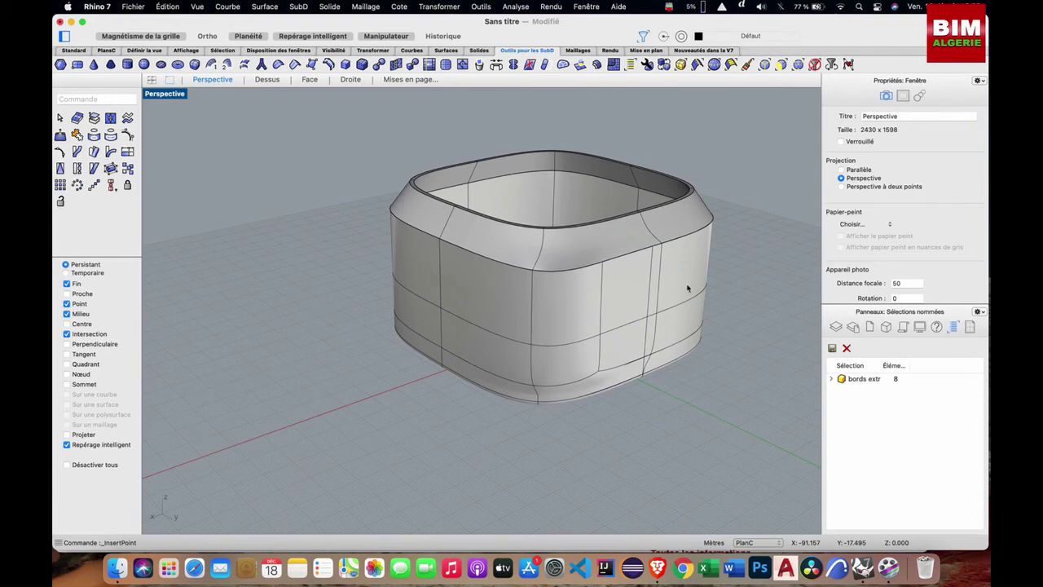
key("super+z")
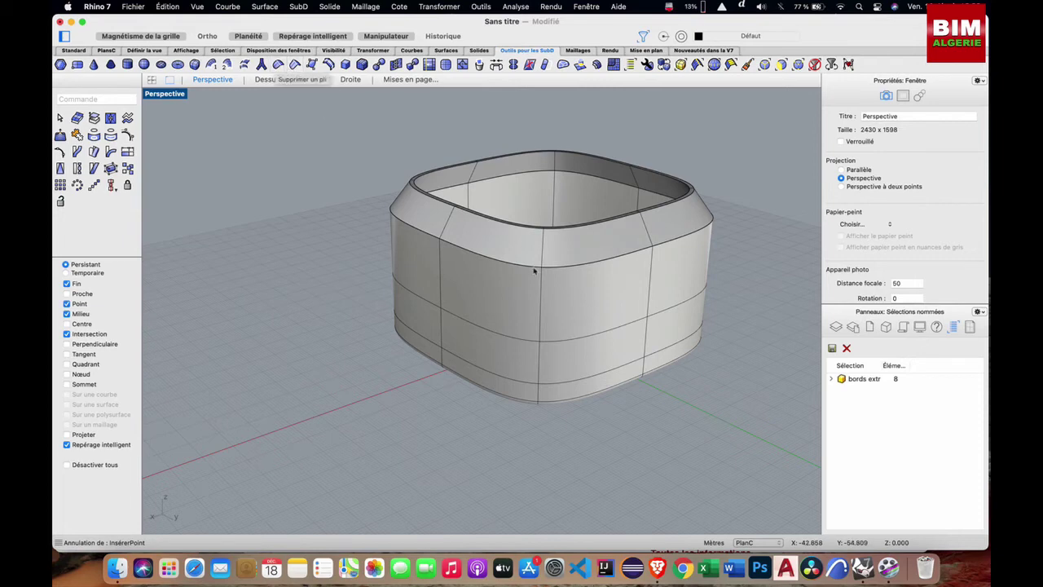
Step: Select the whole vertical edge loop at the container's front corner and crease it into a sharp edge
double_click(540, 254)
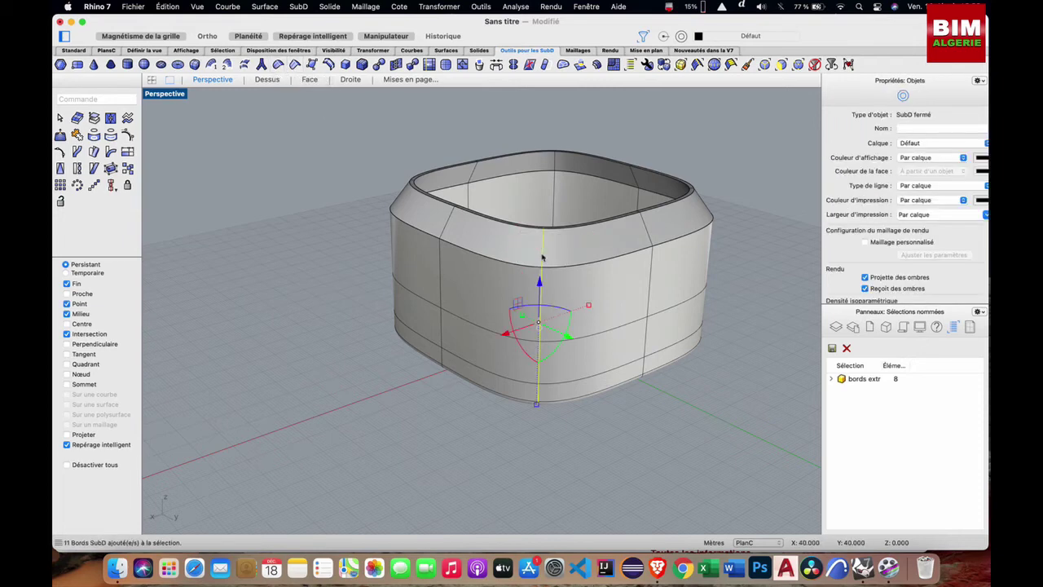
left_click(294, 65)
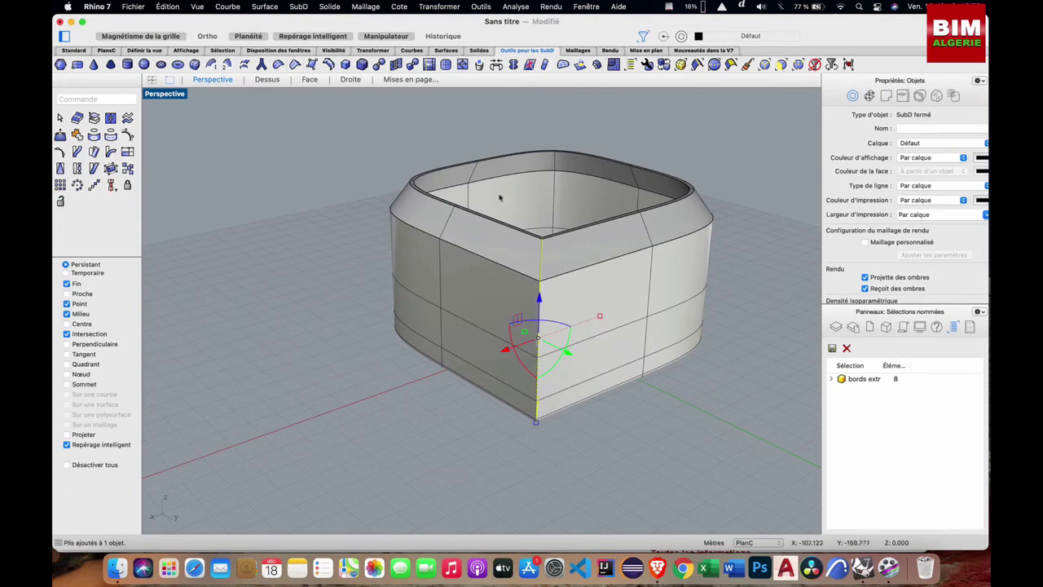
scroll(500, 197, "down", 10)
scroll(500, 194, "down", 3)
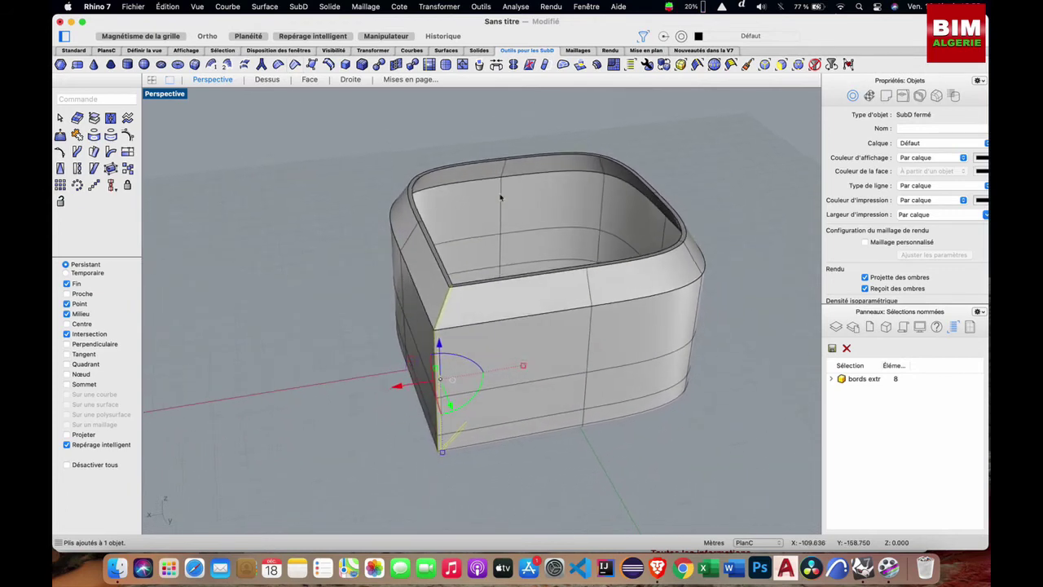
left_click(264, 126)
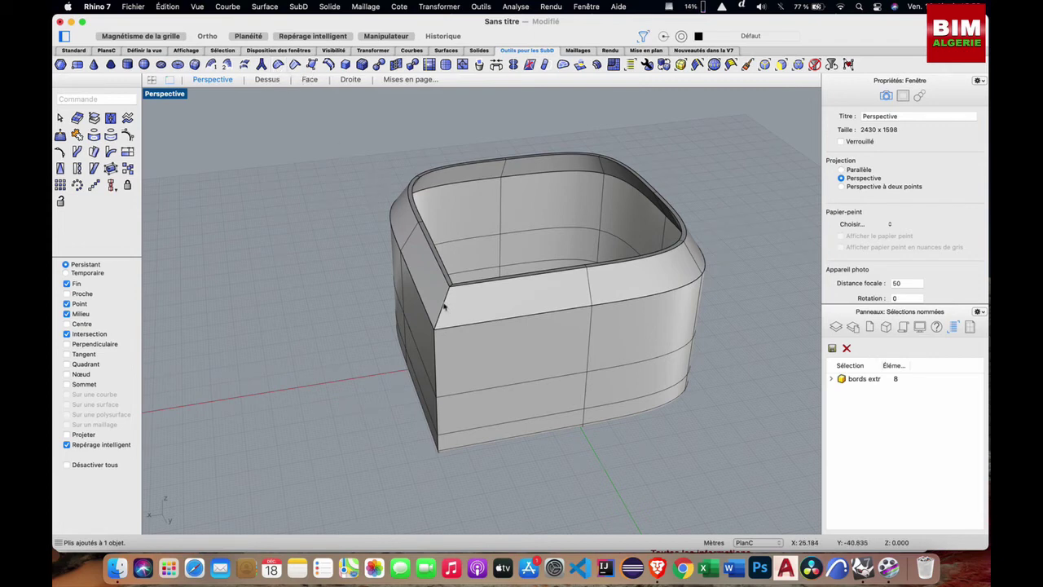
Step: Select the creased corner edge loop and remove its creases to smooth the corner
left_click(434, 343, "shift+super")
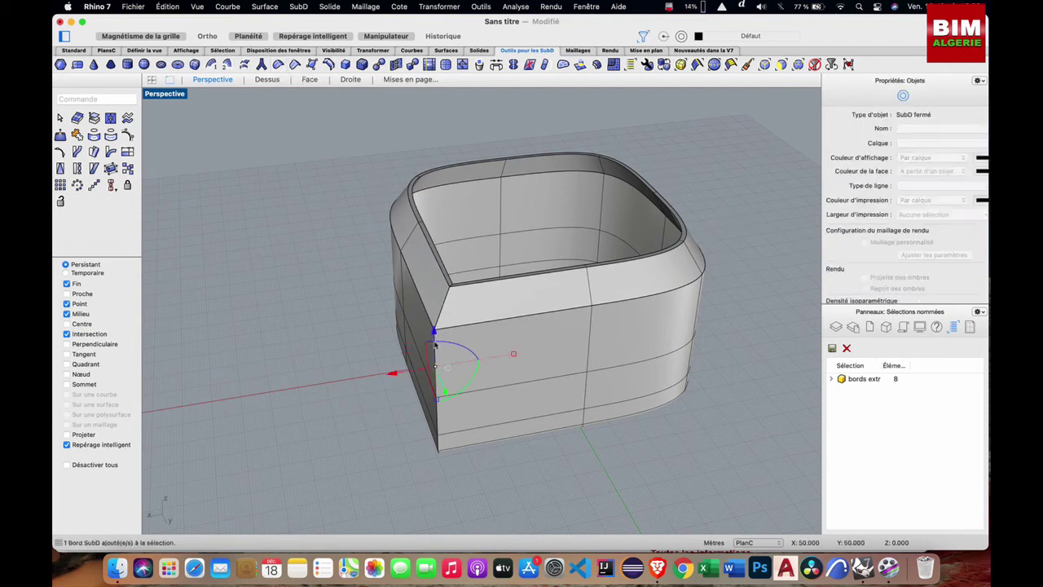
double_click(433, 343, "shift+super")
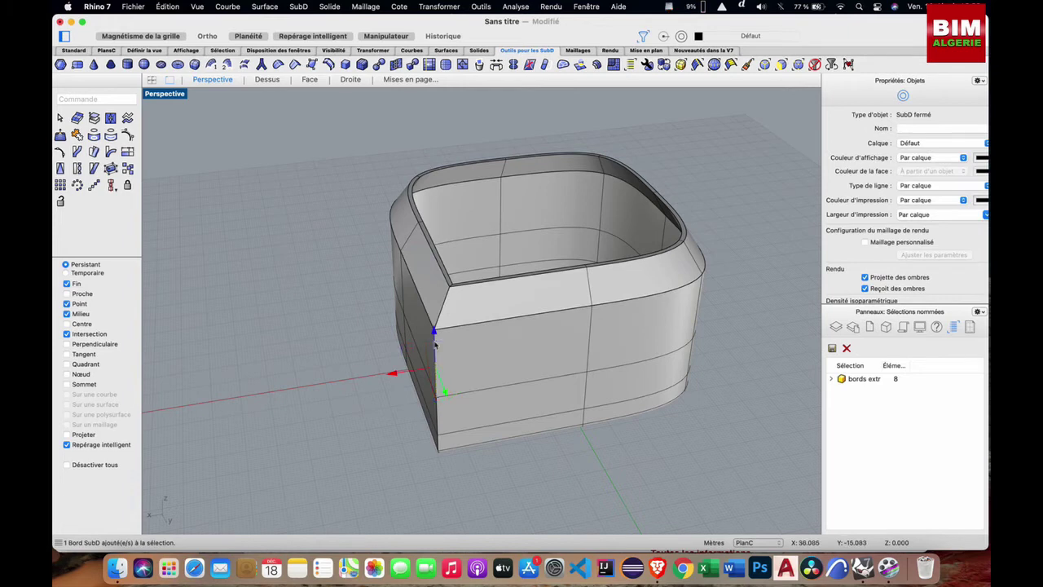
left_click(322, 204)
double_click(444, 308)
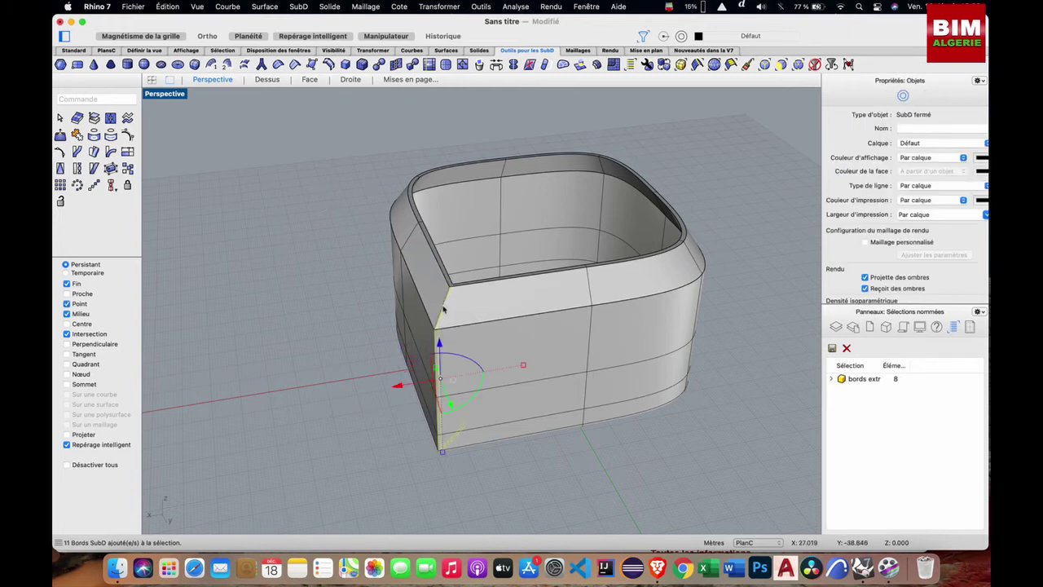
left_click(277, 64)
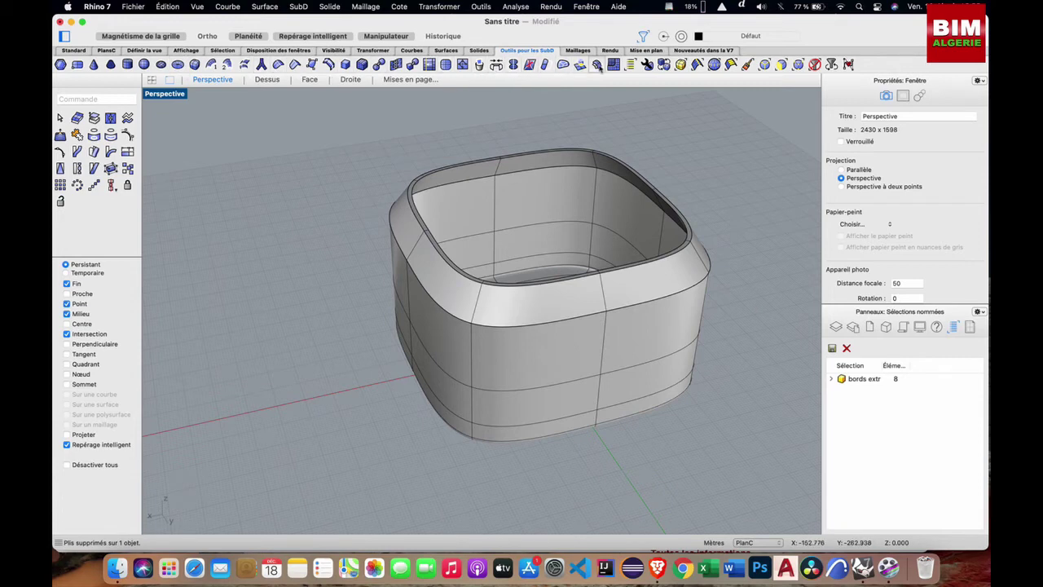
Step: Restrict the selection to faces, try extruding one upper face of the front wall outward about 30 m, and undo the extrusion
right_click_drag(512, 177, 533, 152)
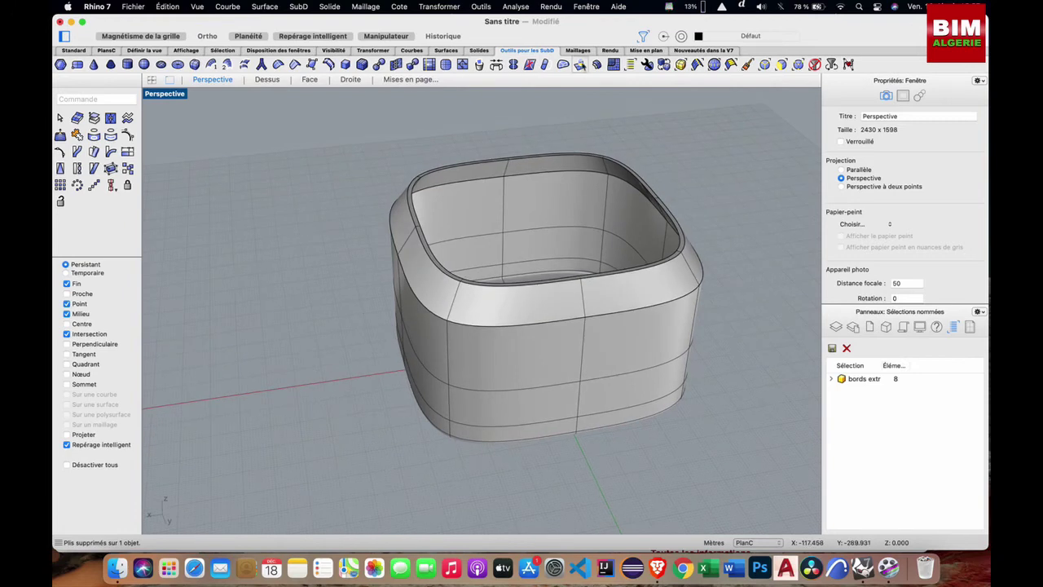
right_click_drag(494, 377, 493, 382)
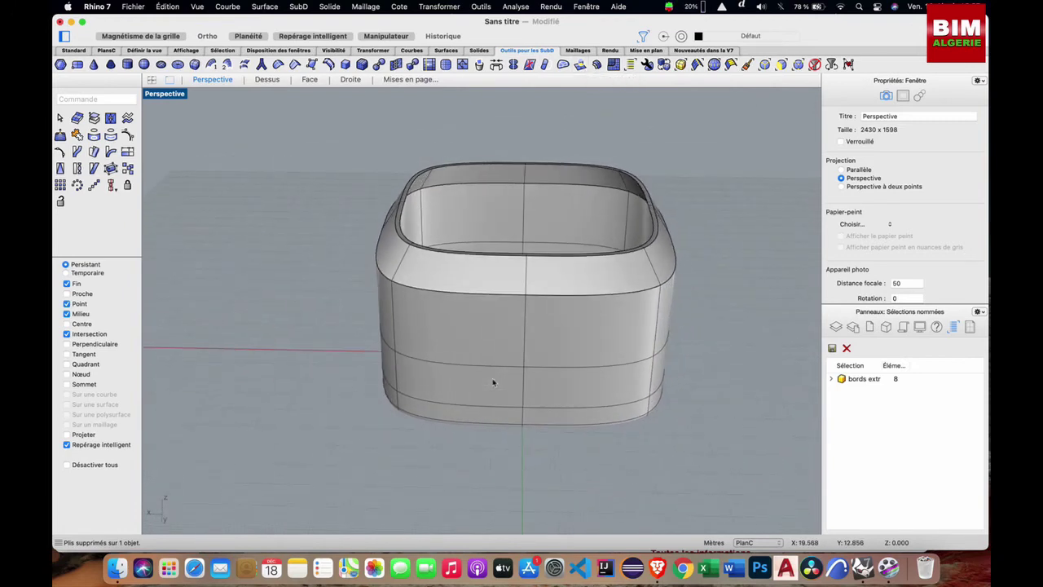
left_click(779, 67)
left_click(472, 328)
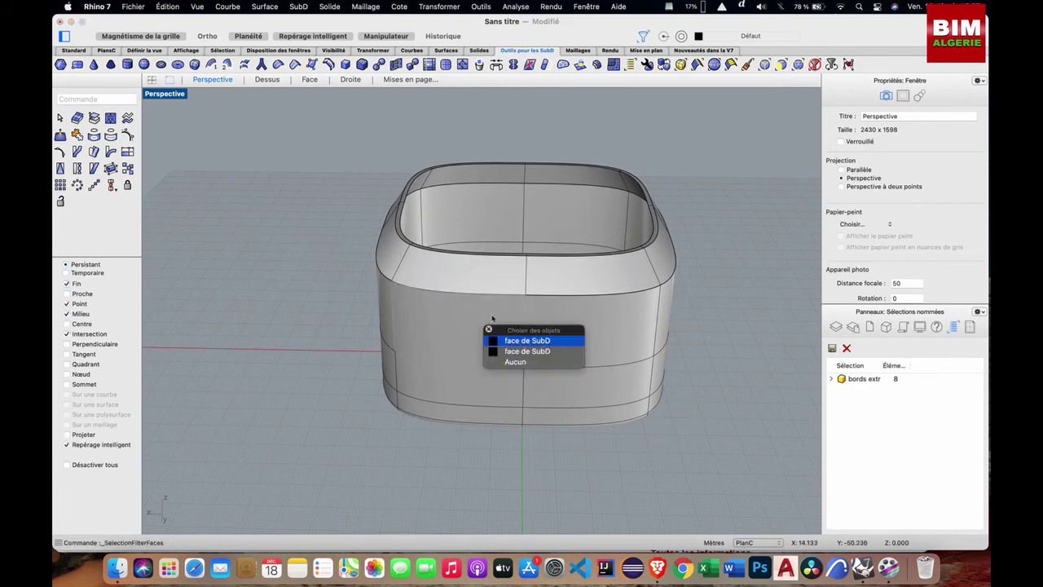
left_click(514, 341)
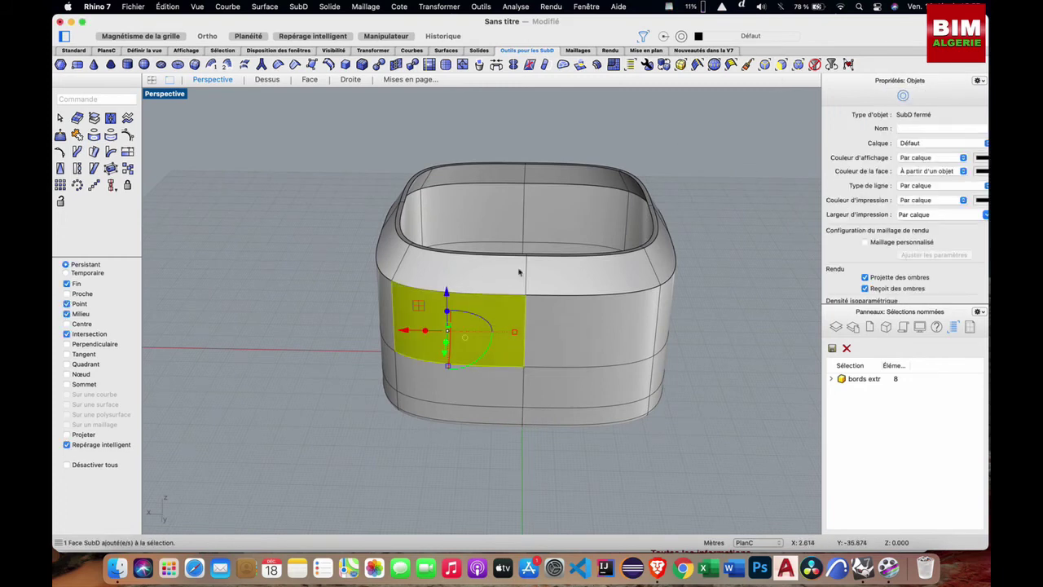
left_click(579, 65)
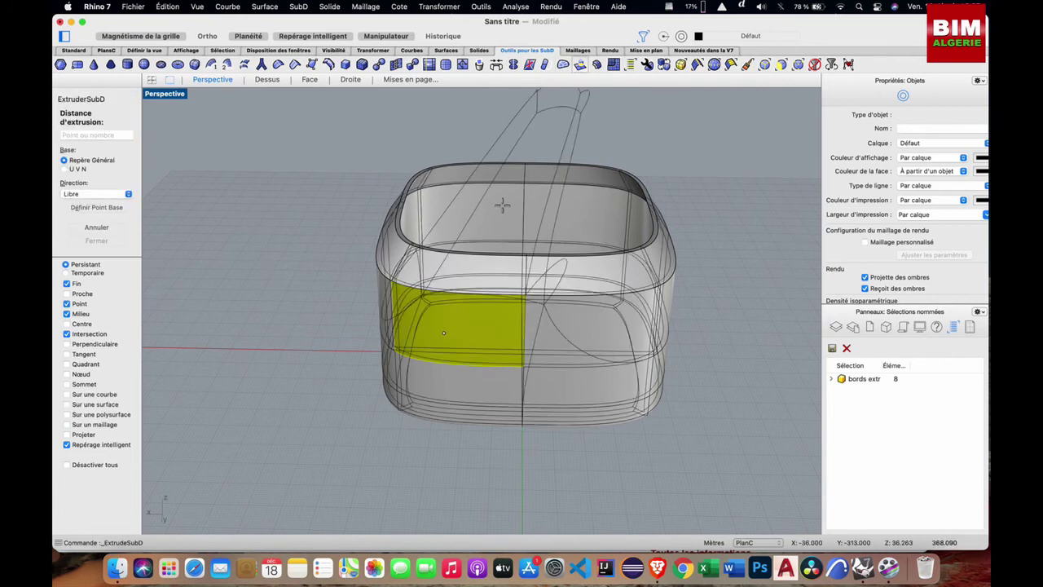
right_click_drag(477, 354, 461, 382)
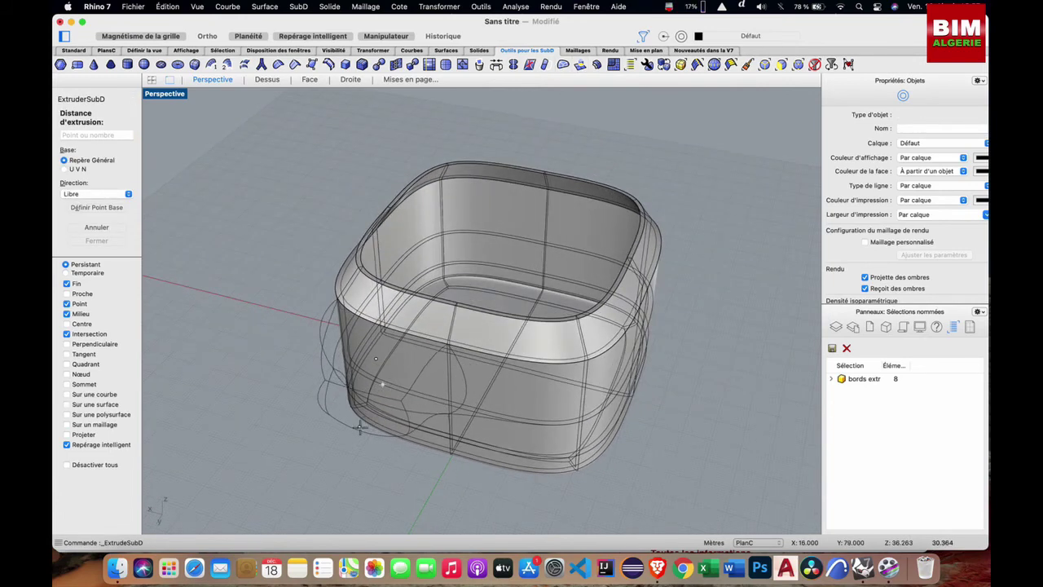
left_click(360, 427)
right_click_drag(285, 355, 266, 349)
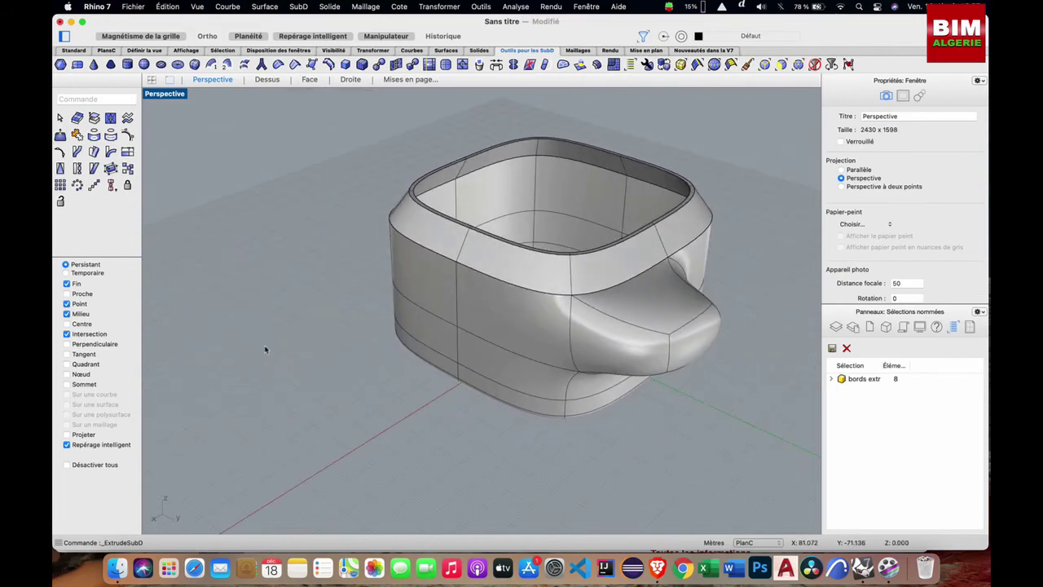
key("super+z")
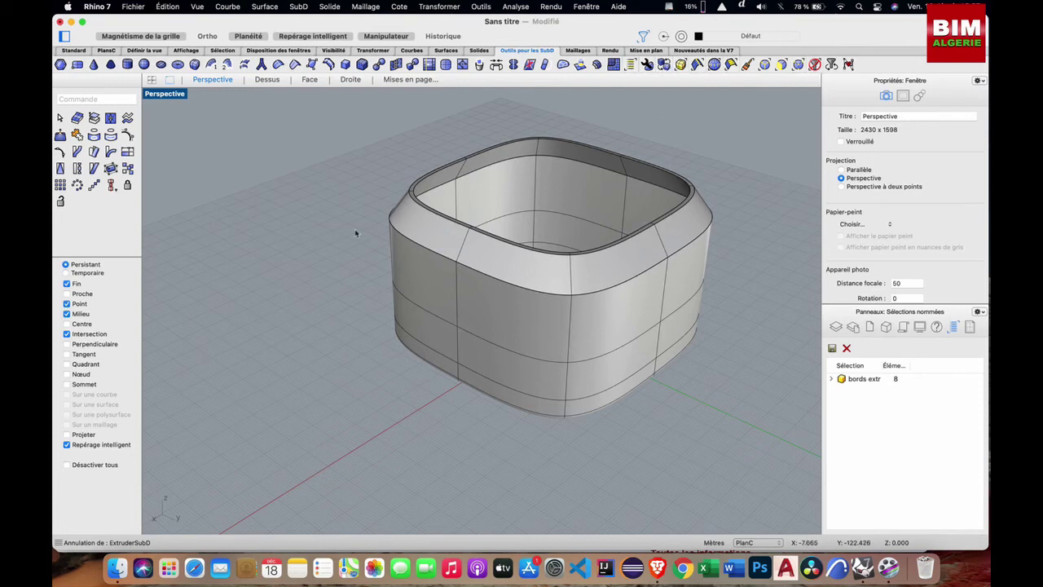
Step: Reflect the container about the X axis, keeping the front half and using automatic snapping to the reflection plane
scroll(355, 233, "right", 3)
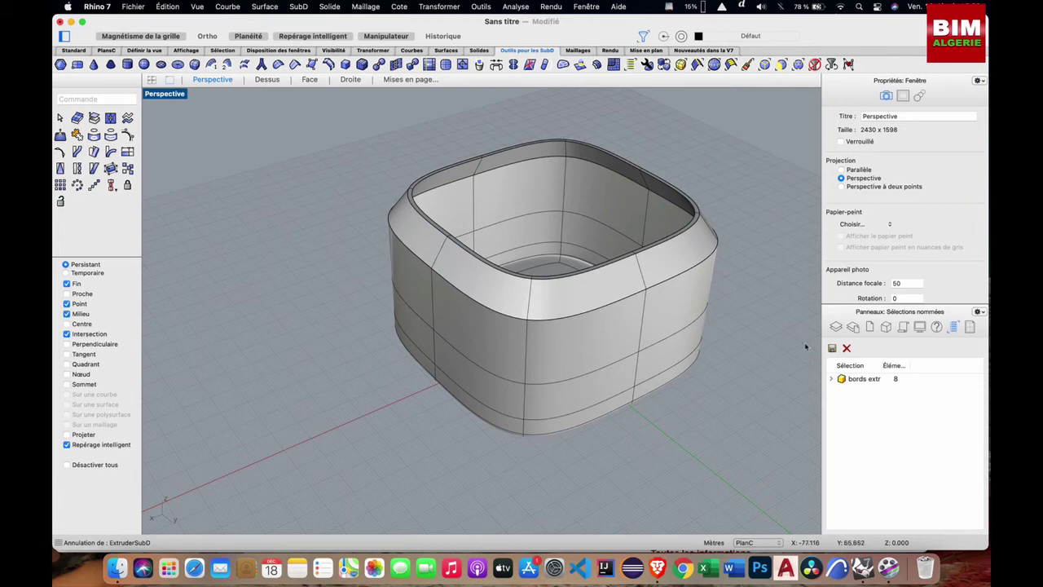
scroll(723, 256, "up", 5)
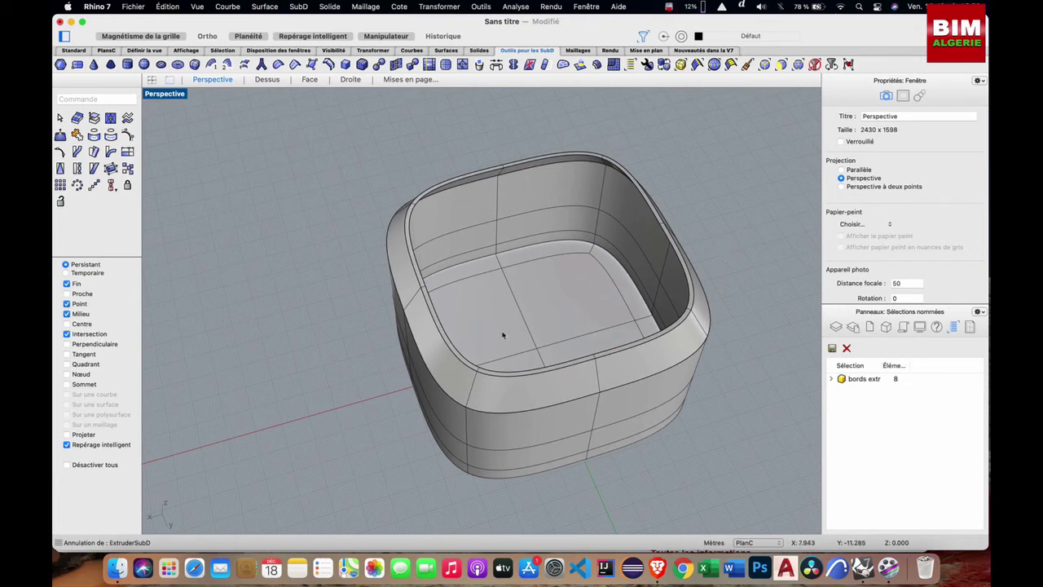
scroll(496, 332, "right", 2)
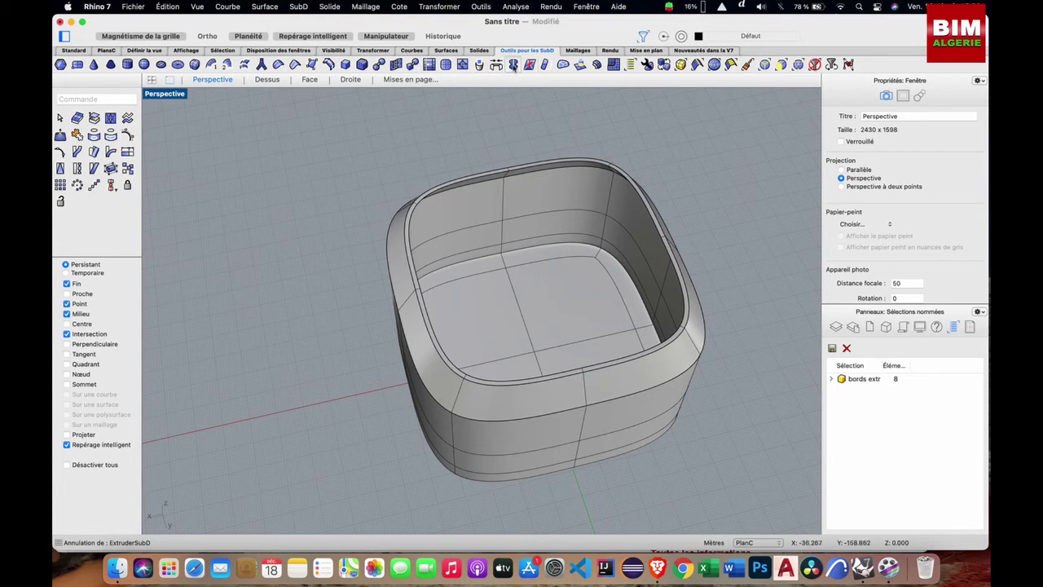
left_click(514, 64)
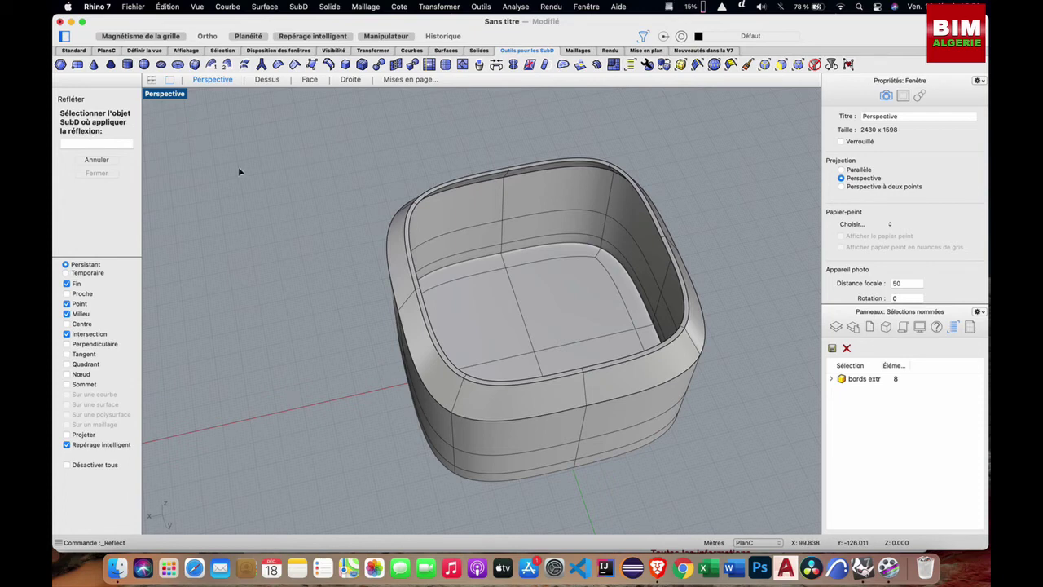
left_click(429, 327)
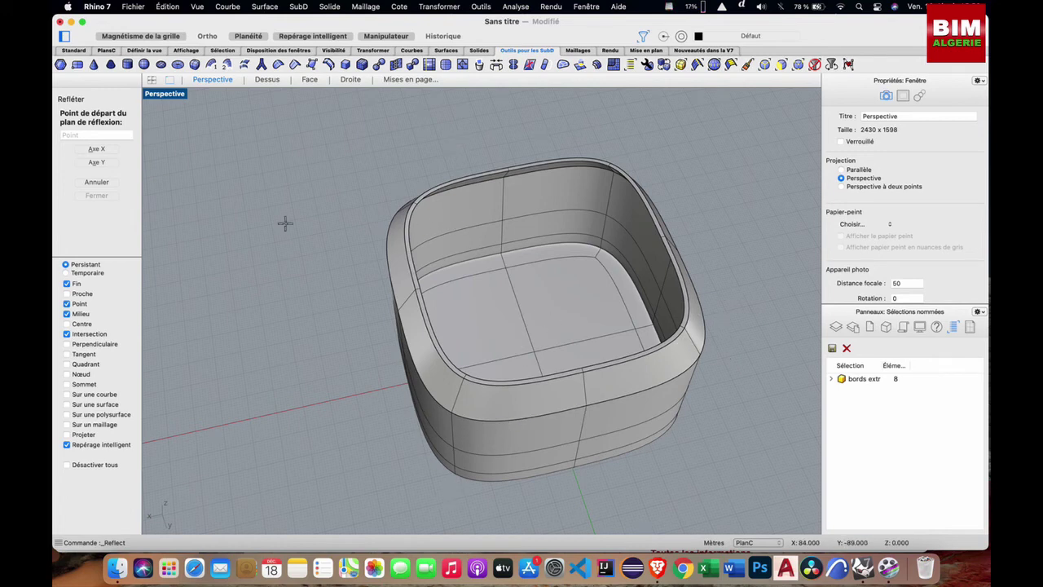
left_click(98, 149)
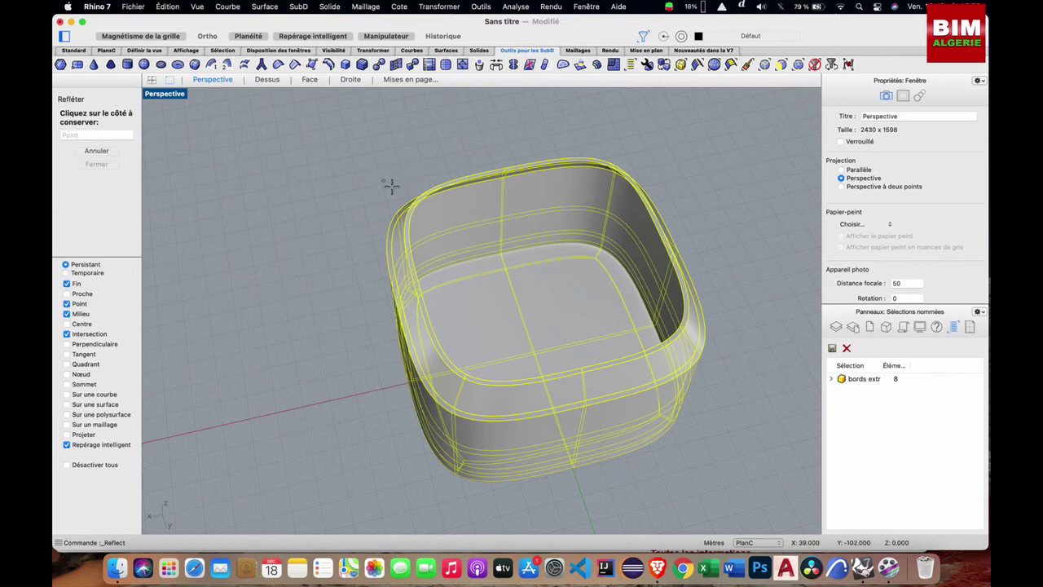
left_click(459, 413)
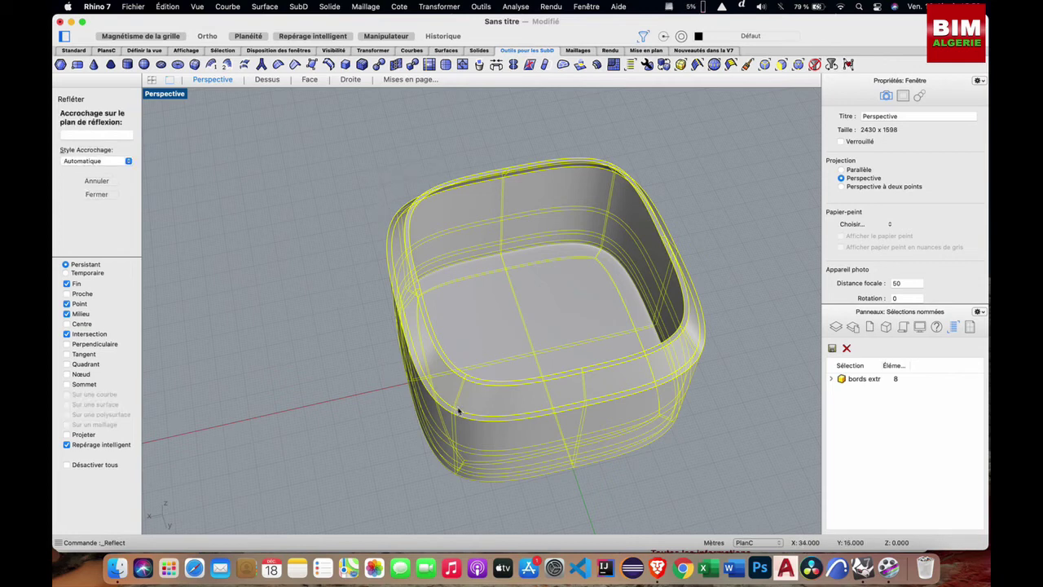
key("Return")
Step: Examine the kept half and the mirrored half of the reflected container from several sides
scroll(459, 410, "left", 2)
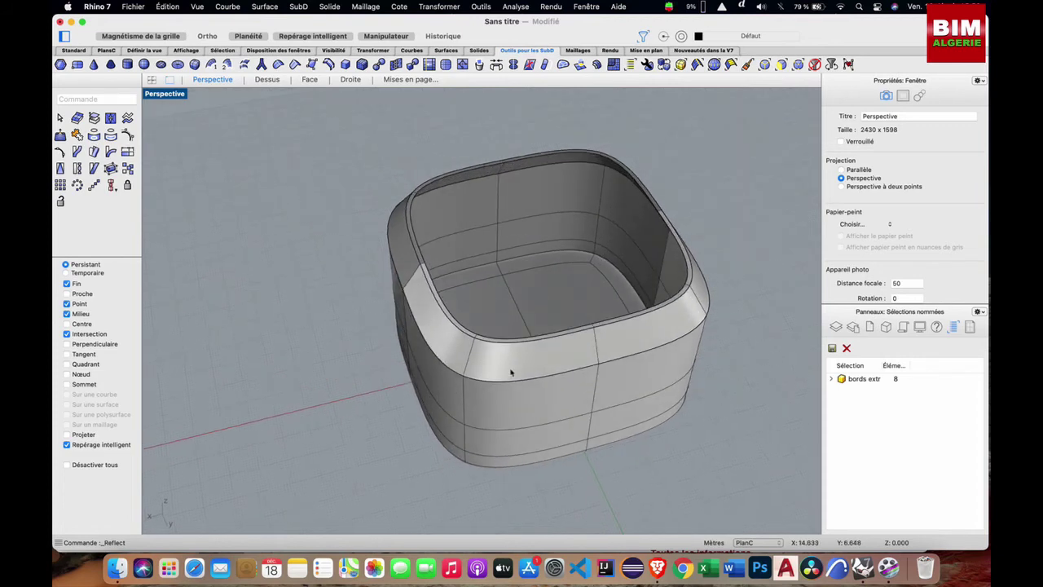
scroll(420, 247, "left", 2)
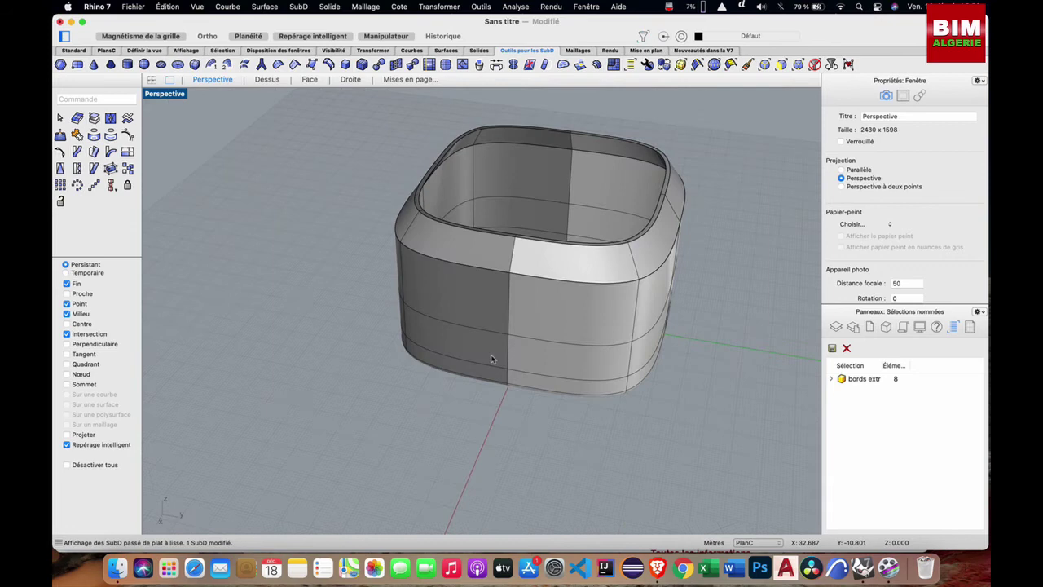
scroll(493, 360, "right", 2)
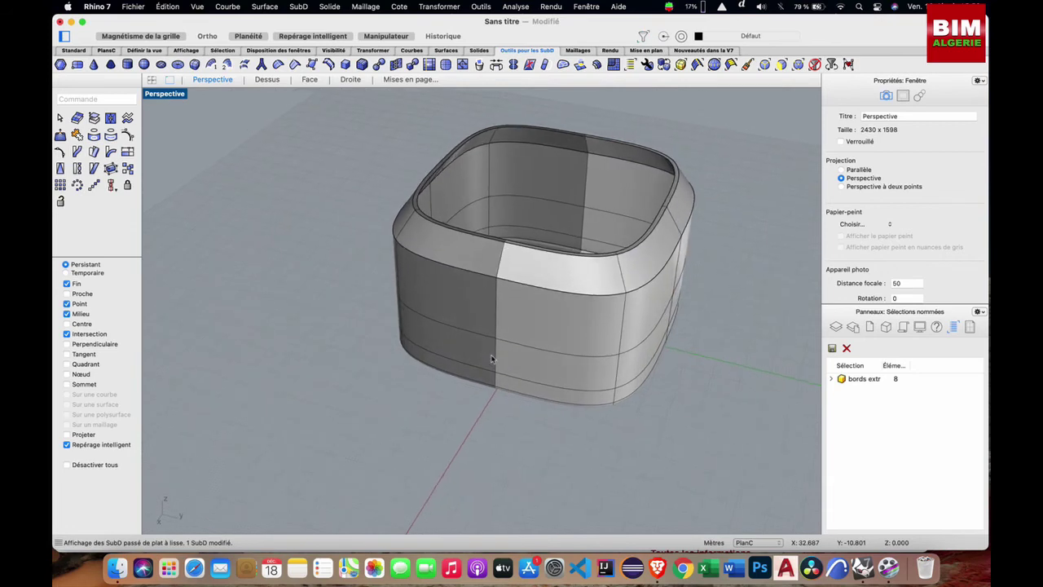
scroll(492, 359, "up", 5)
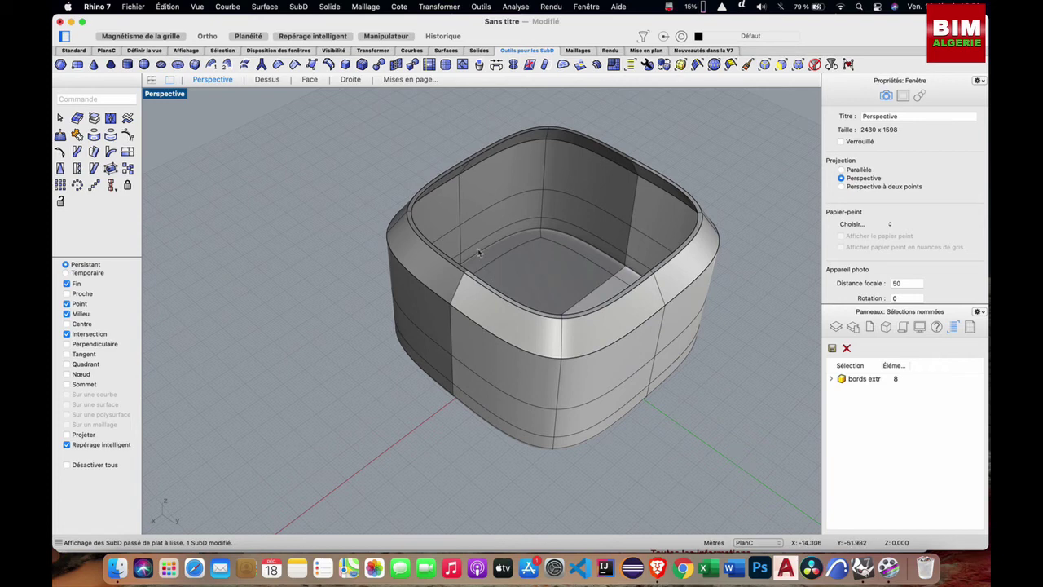
right_click_drag(597, 346, 576, 331)
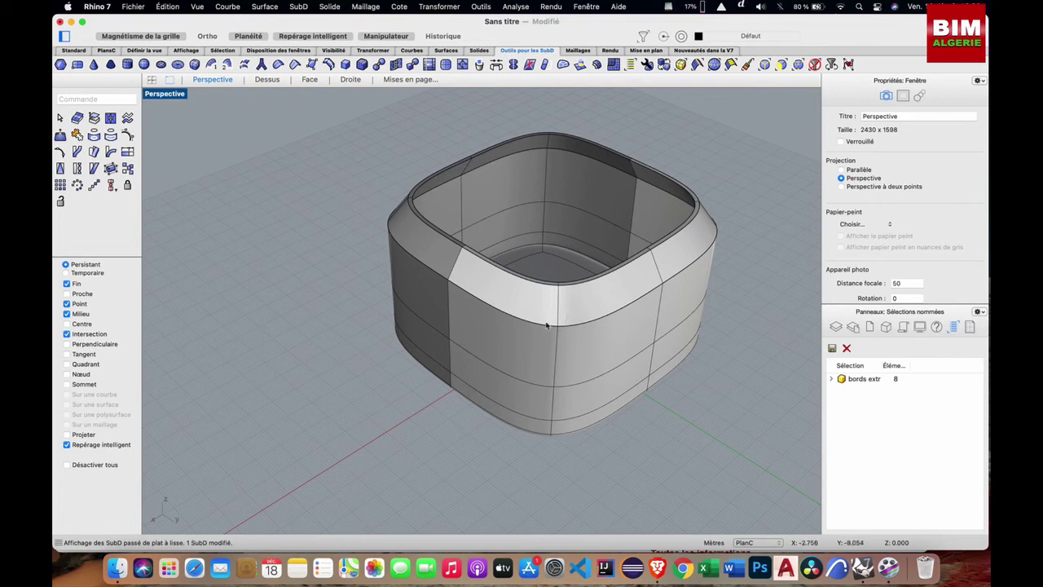
scroll(575, 351, "up", 2)
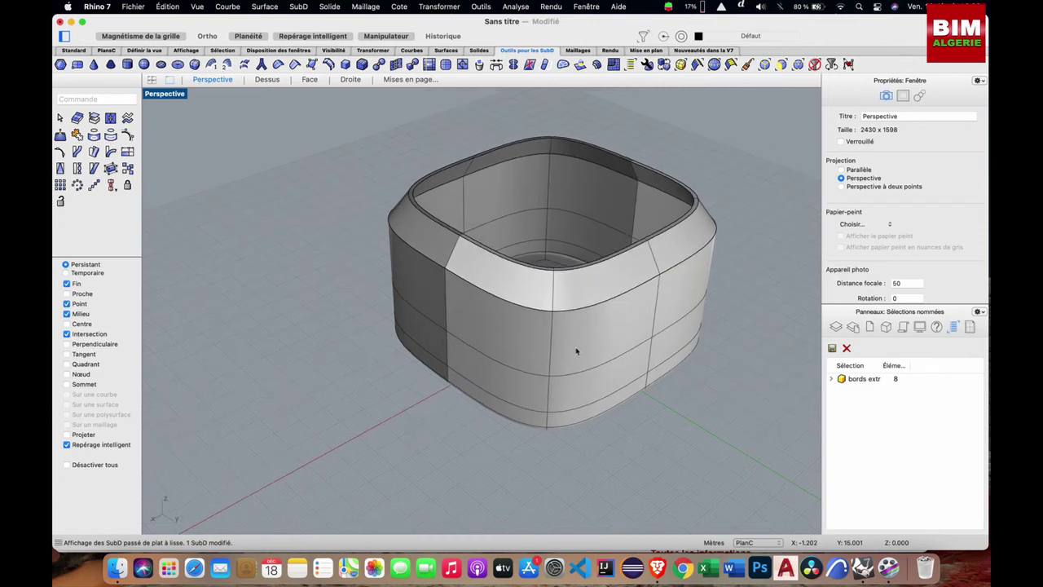
scroll(575, 351, "up", 3)
scroll(558, 343, "down", 4)
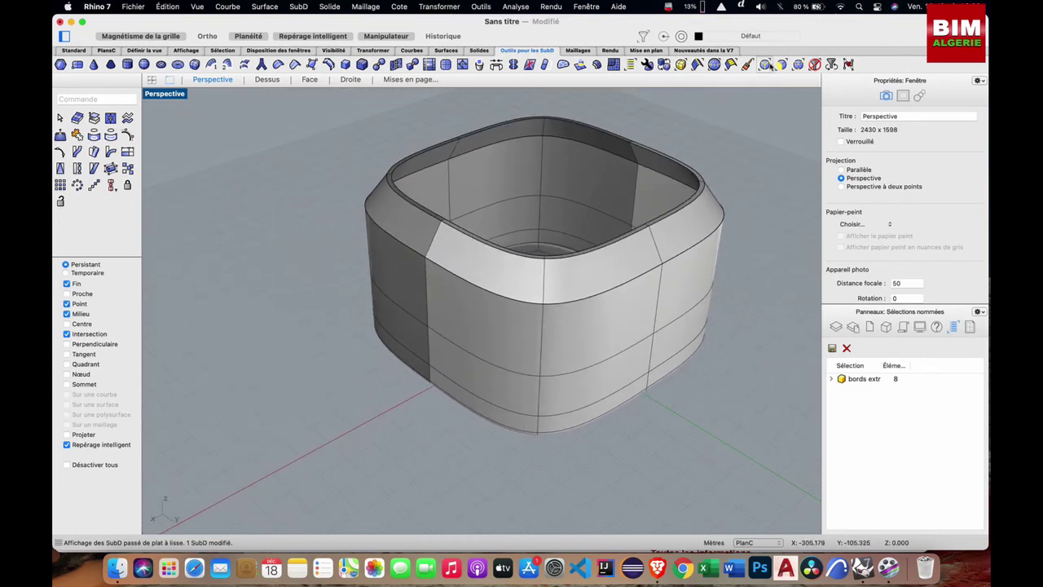
Step: Restrict the selection to edges and crease the whole vertical edge loop at the reflected container's front corner
left_click(765, 65)
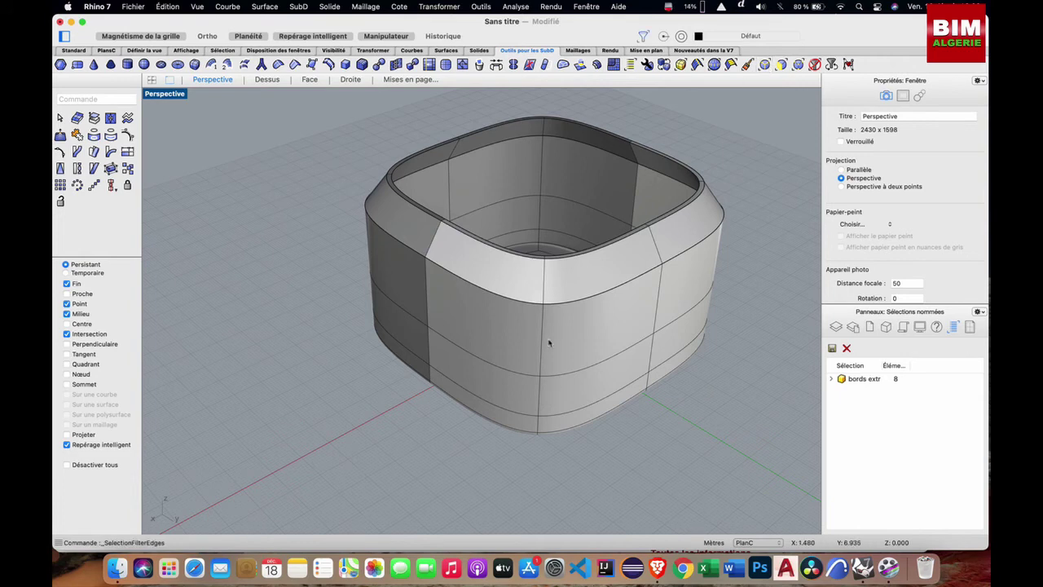
double_click(540, 335)
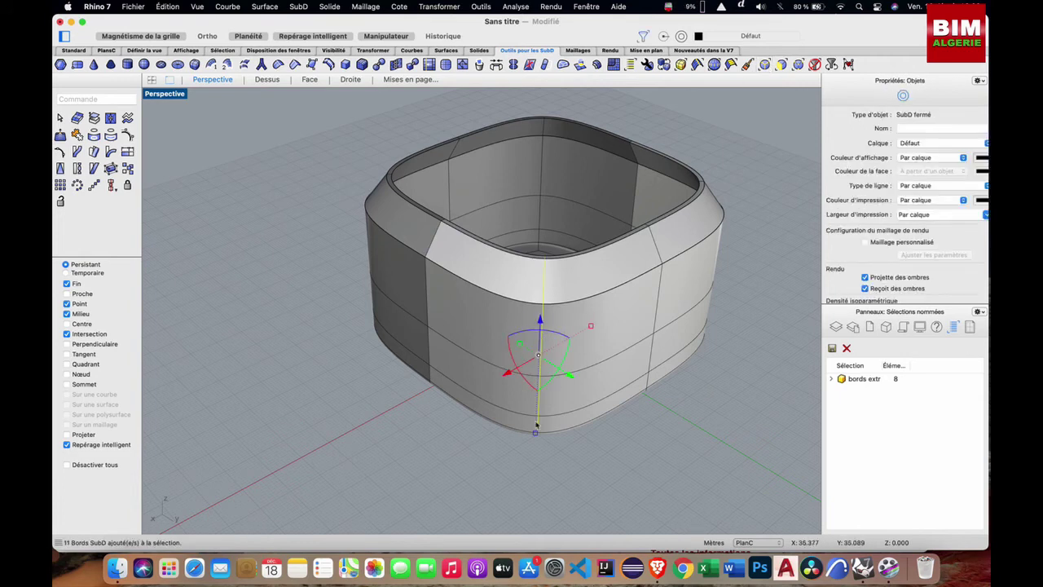
right_click_drag(399, 230, 379, 210)
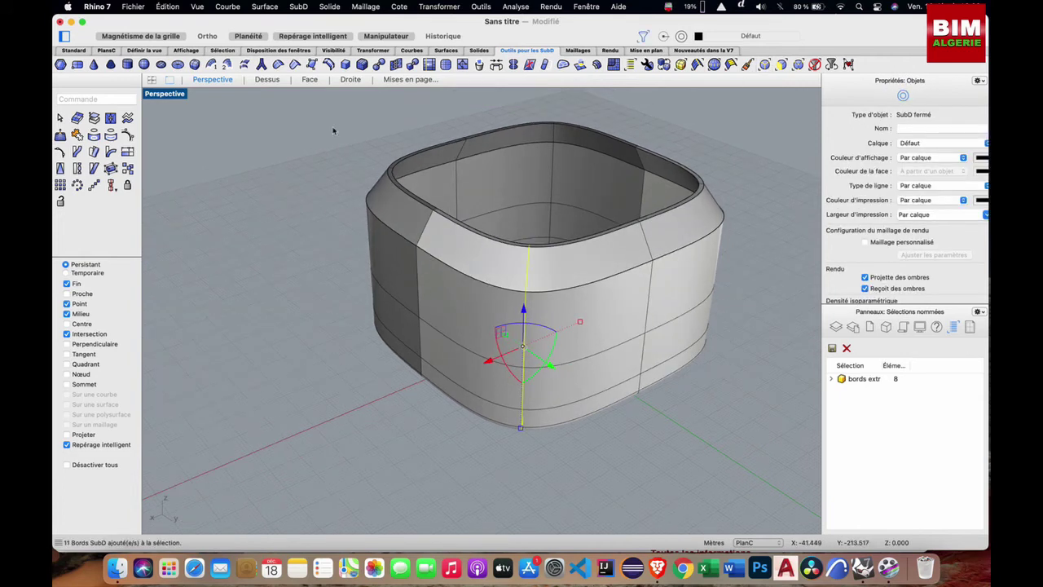
left_click(295, 67)
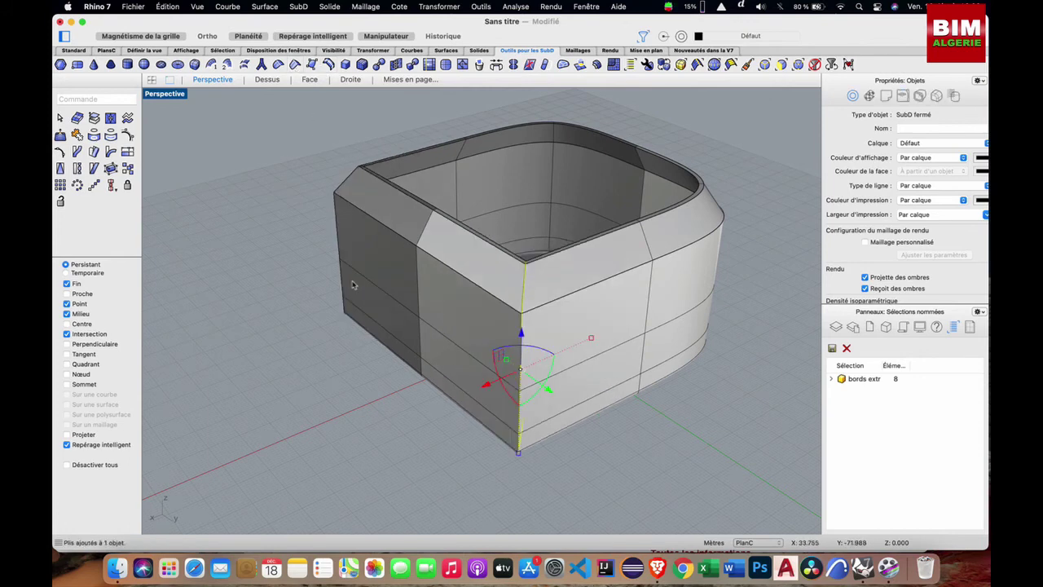
left_click(319, 179)
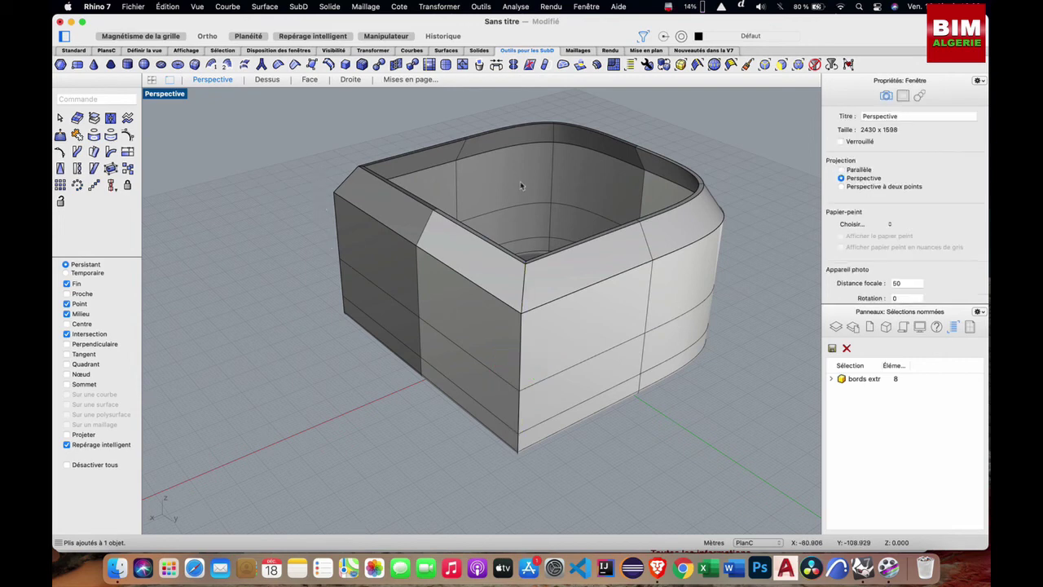
Step: Restrict the selection to vertices, try moving the creased corner's upper vertex along the X and Y axes, and undo the moves
right_click_drag(520, 182, 513, 182)
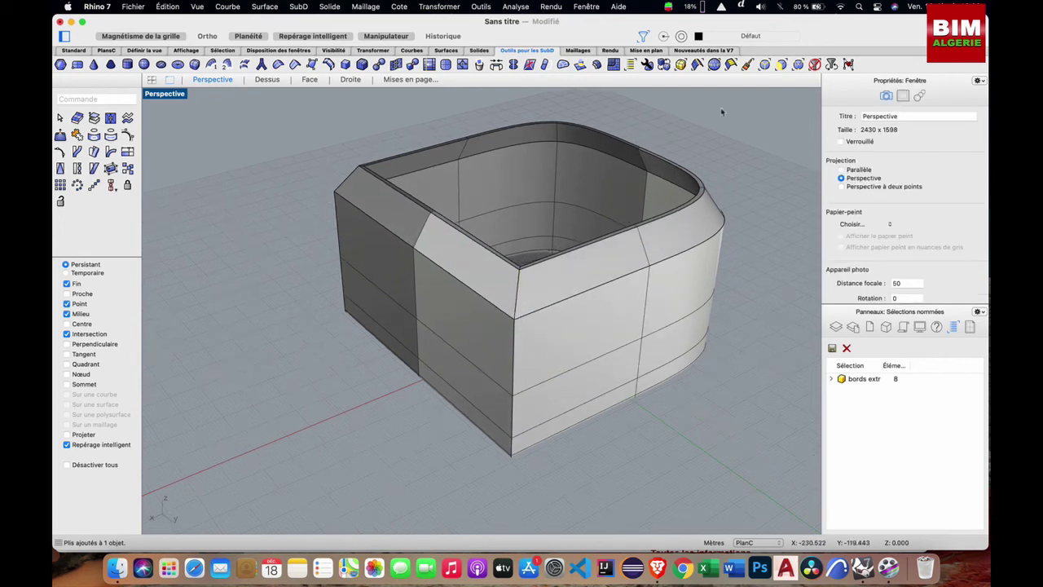
left_click(764, 64)
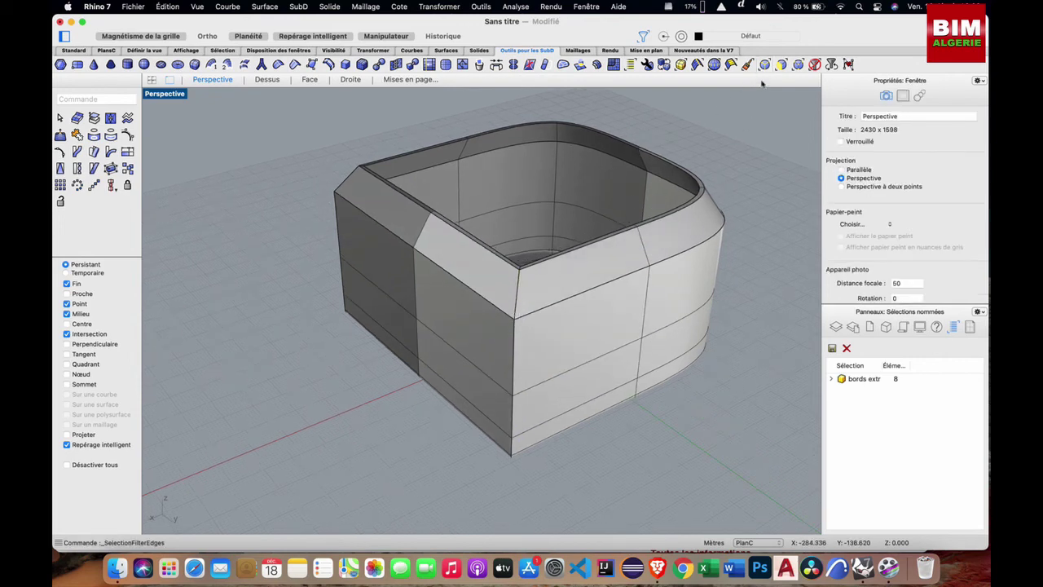
left_click(780, 64)
left_click(515, 319)
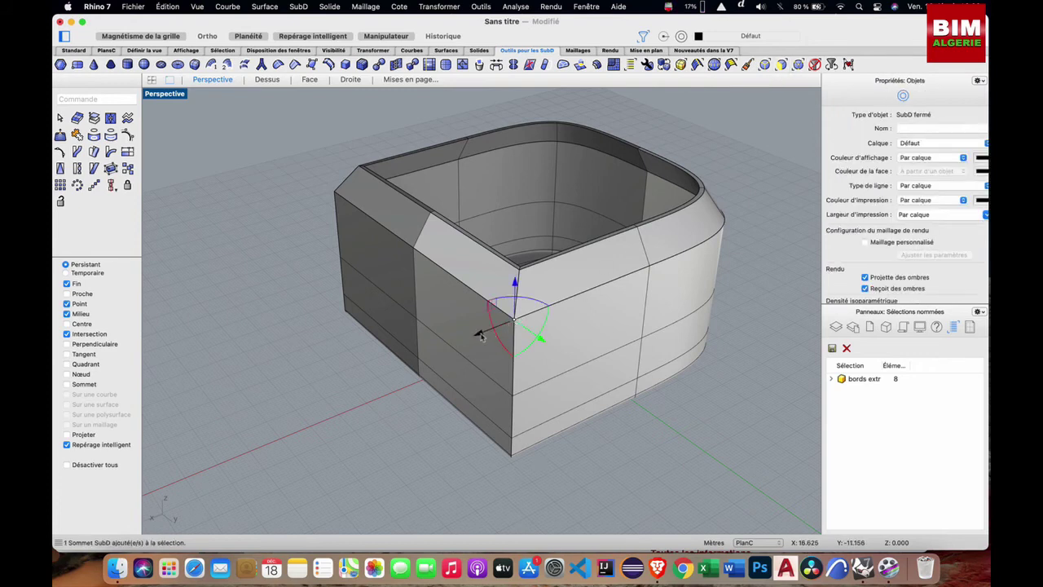
left_click_drag(480, 333, 518, 319)
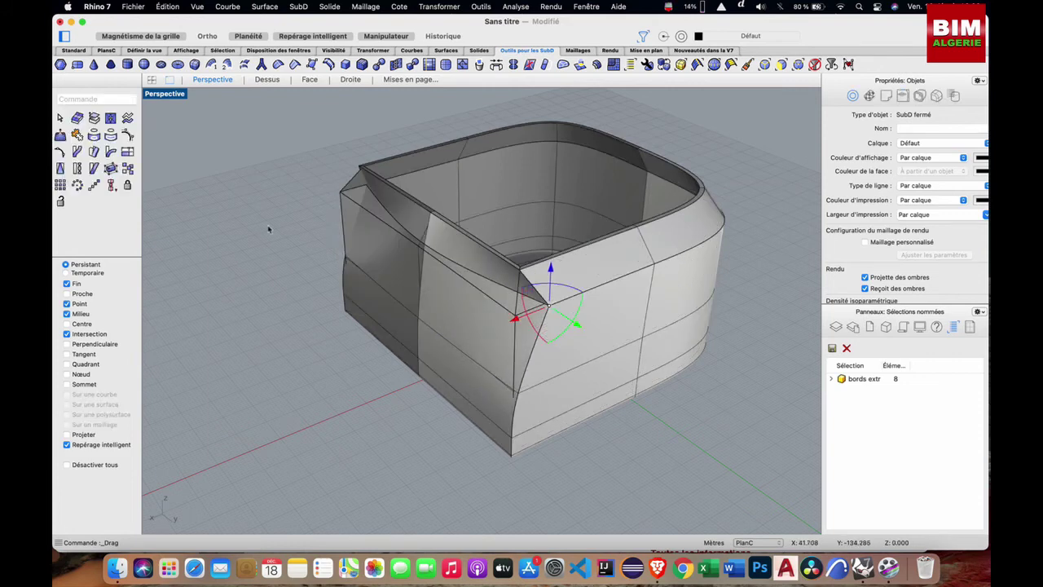
left_click_drag(515, 323, 496, 332)
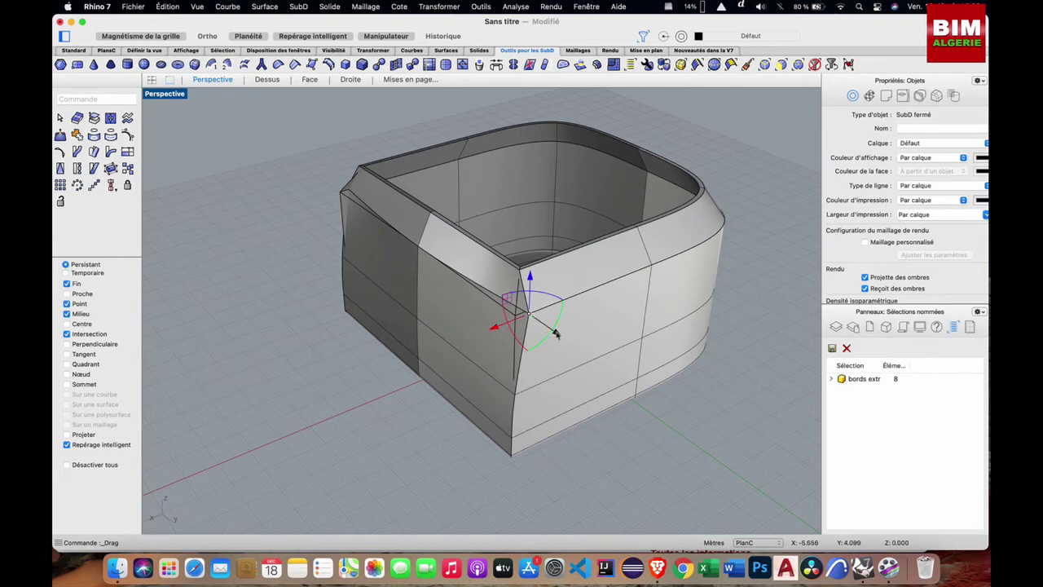
left_click_drag(559, 332, 522, 312)
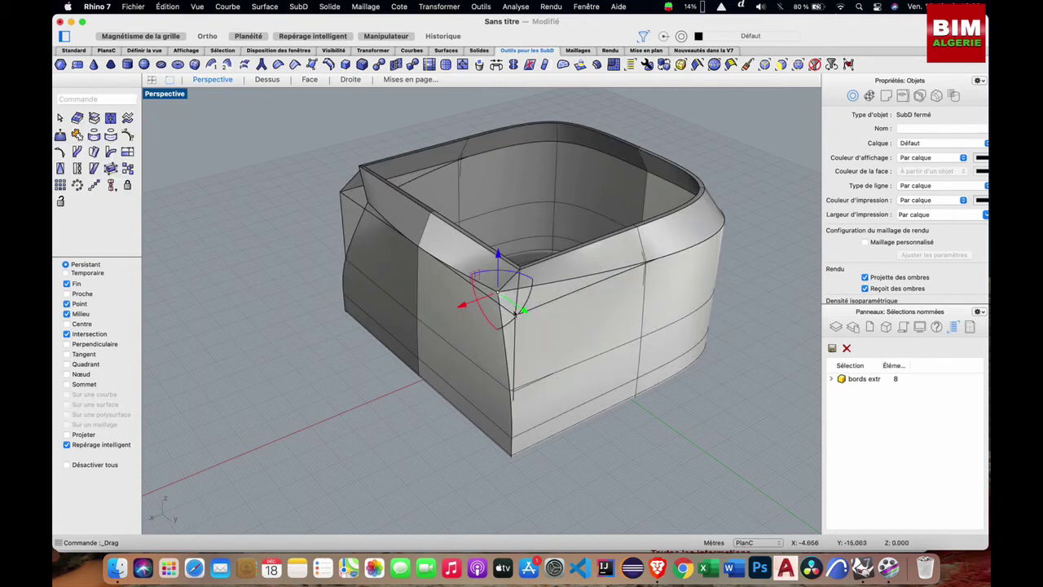
key("super+z")
key("super+z")
key("super+z")
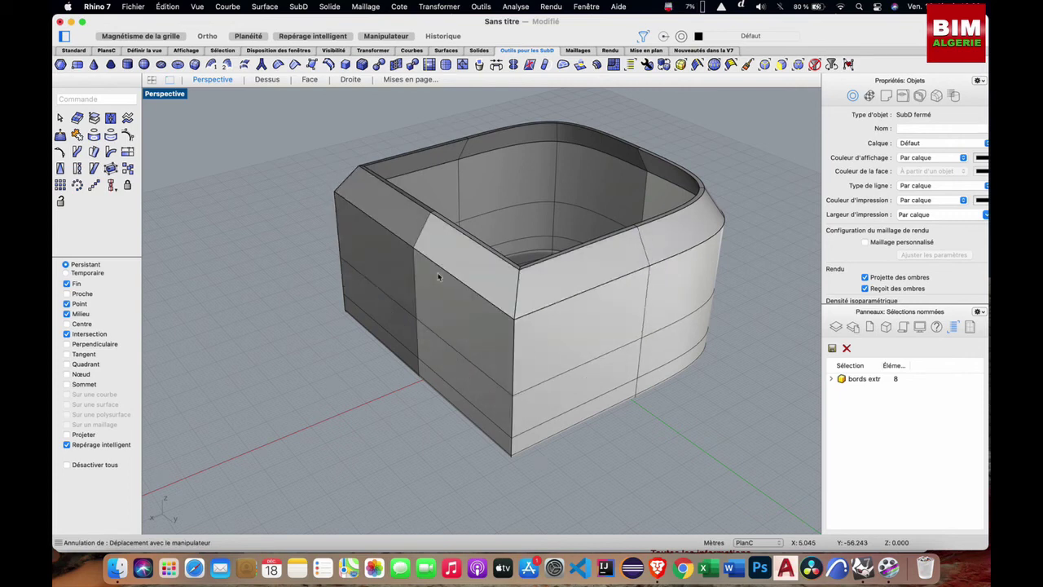
scroll(439, 277, "right", 5)
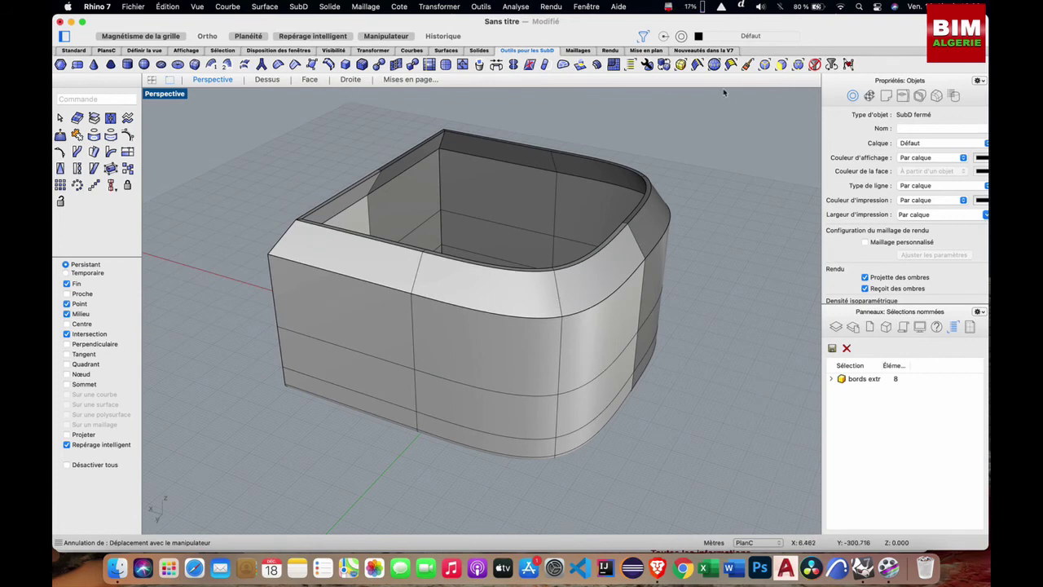
Step: Restrict the selection to edges and crease the whole vertical edge loop at the container's rounded front corner
left_click(765, 65)
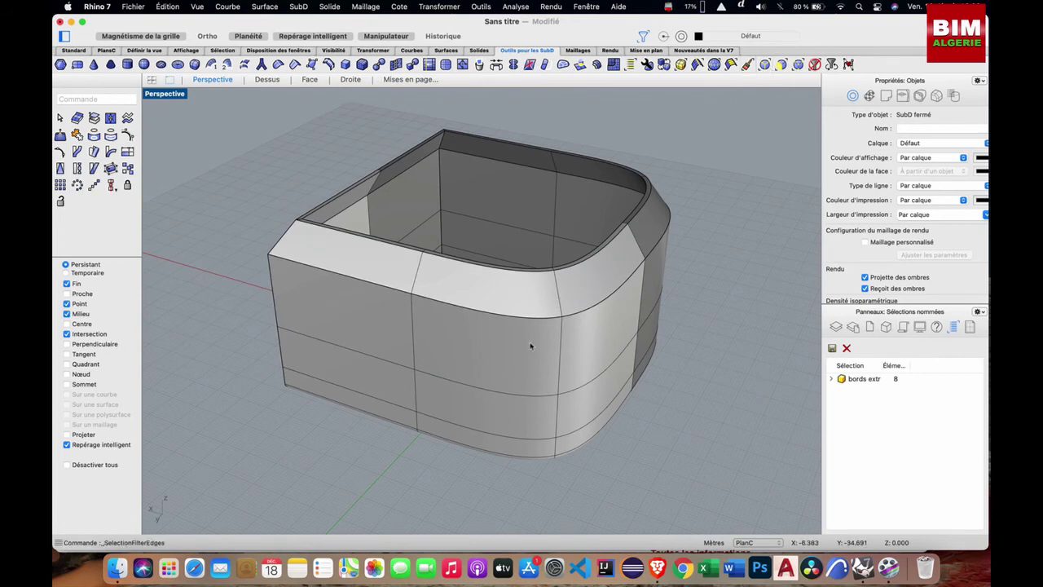
double_click(557, 298)
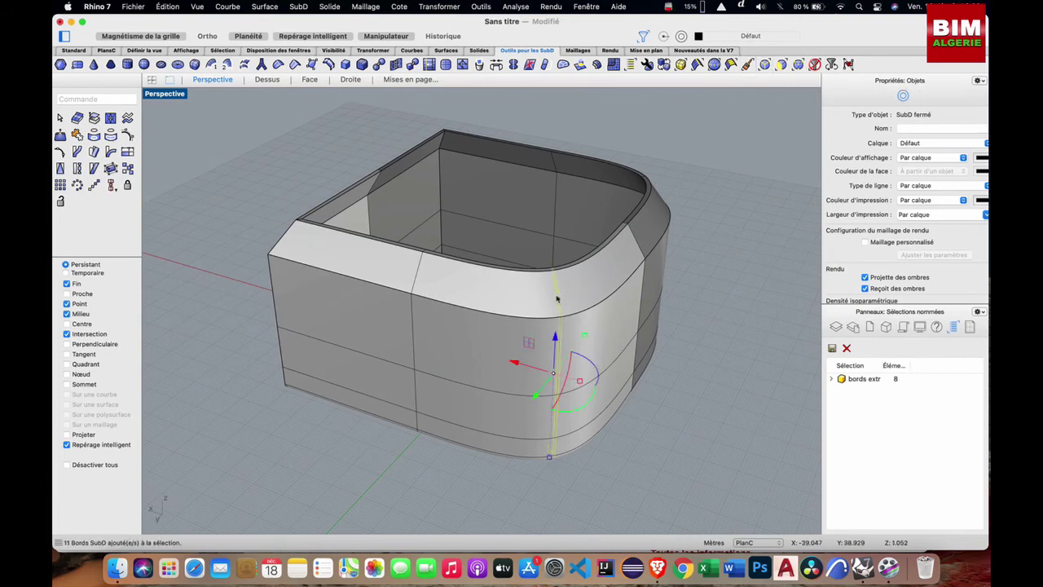
left_click(295, 64)
scroll(665, 204, "right", 4)
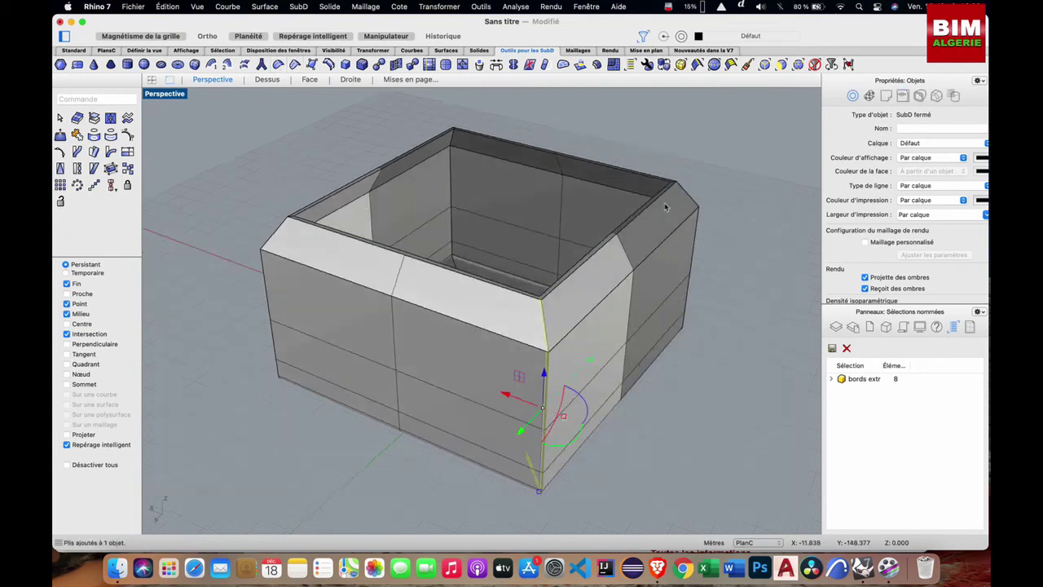
scroll(664, 208, "left", 6)
scroll(664, 207, "left", 5)
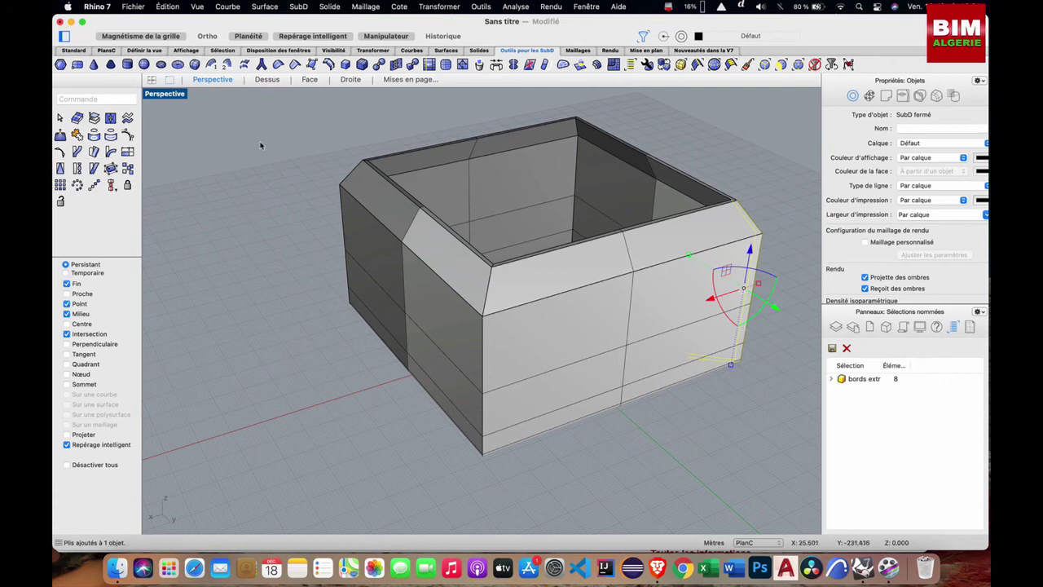
left_click(299, 149)
scroll(298, 149, "left", 4)
right_click_drag(298, 149, 458, 166)
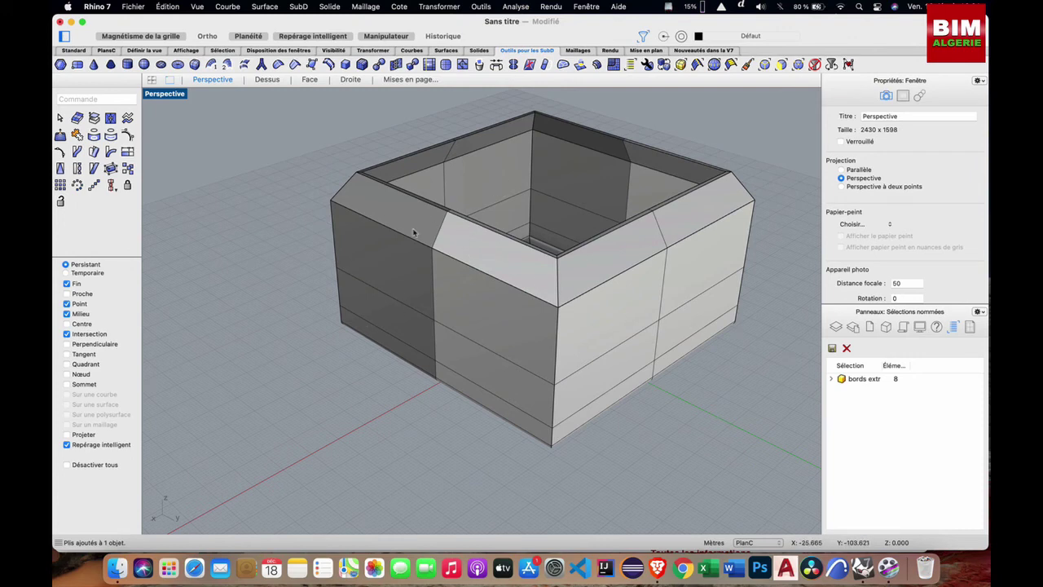
right_click_drag(533, 251, 536, 229)
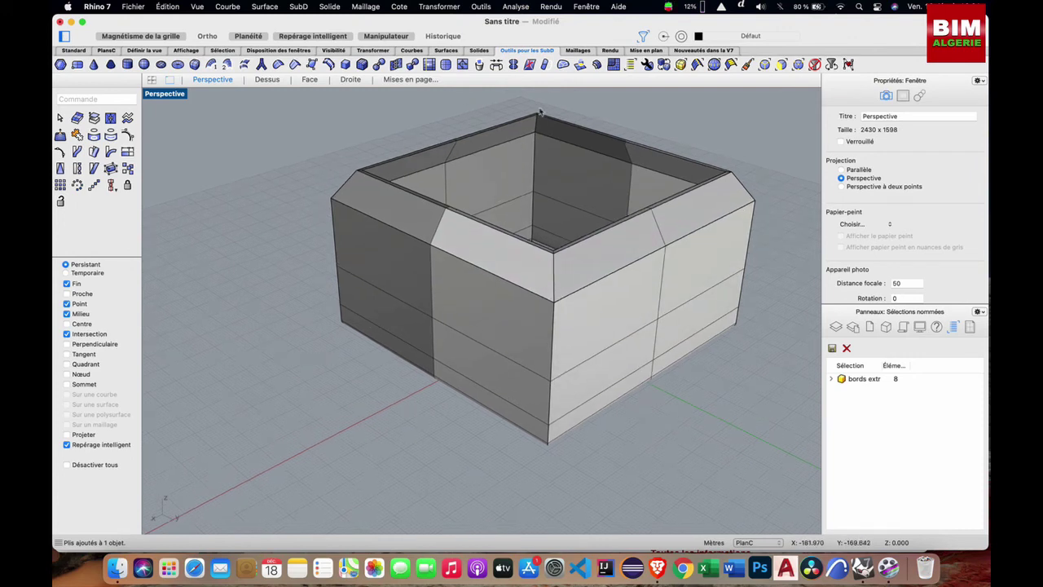
Step: Run Reflect on the container and remove its existing symmetry
left_click(513, 65)
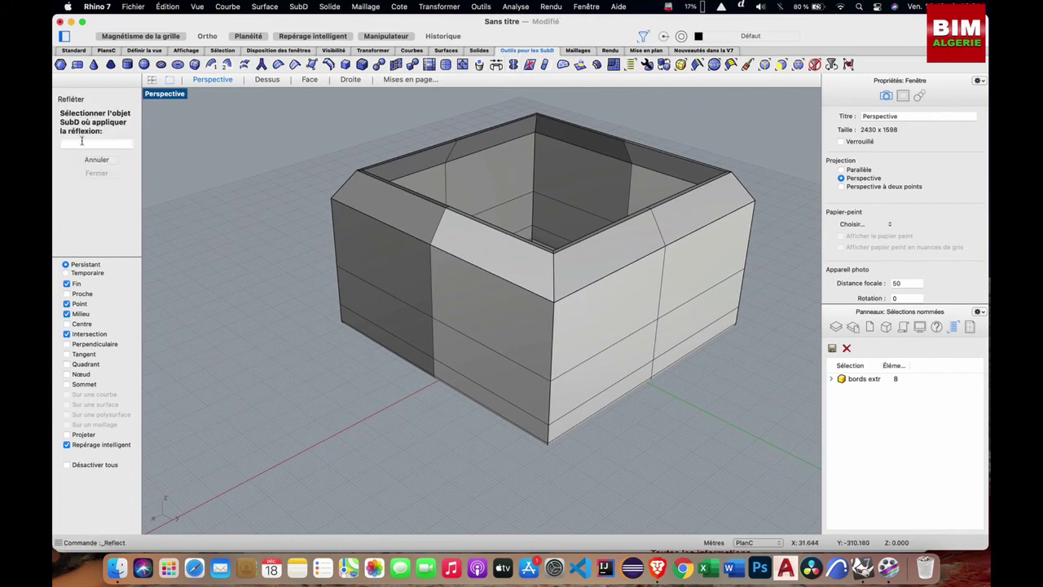
left_click(482, 261)
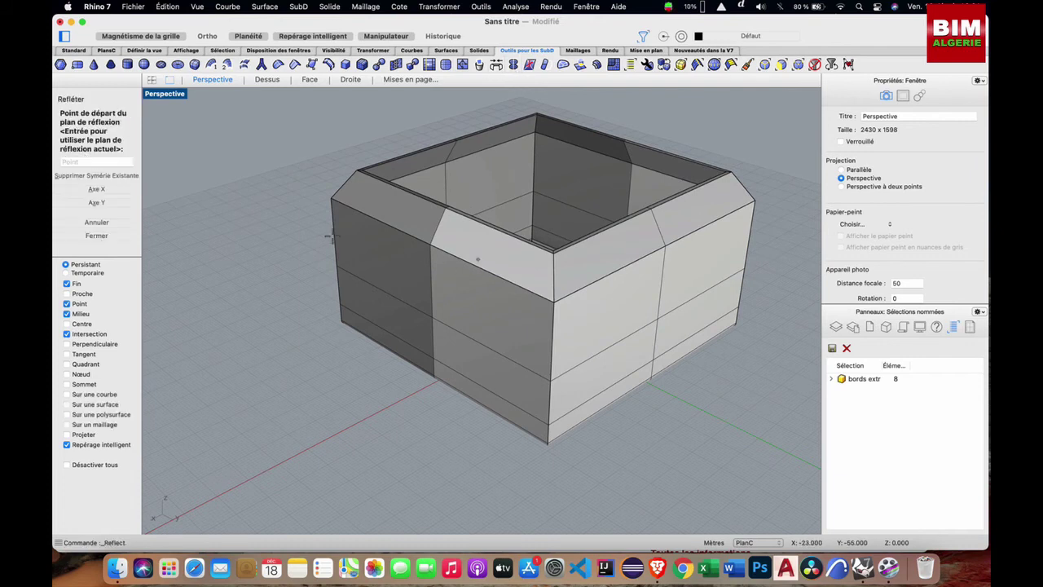
left_click(91, 176)
right_click_drag(526, 237, 526, 237)
scroll(525, 236, "down", 4)
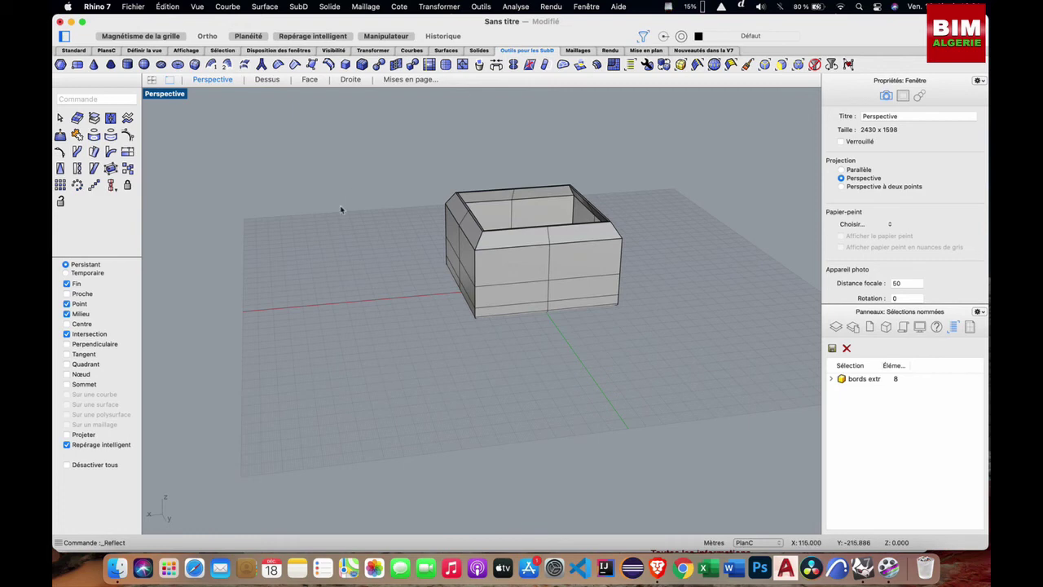
Step: Create a Quad-style SubD sphere with 1 subdivision beside the container, near the red axis
scroll(340, 211, "up", 2)
scroll(340, 210, "up", 2)
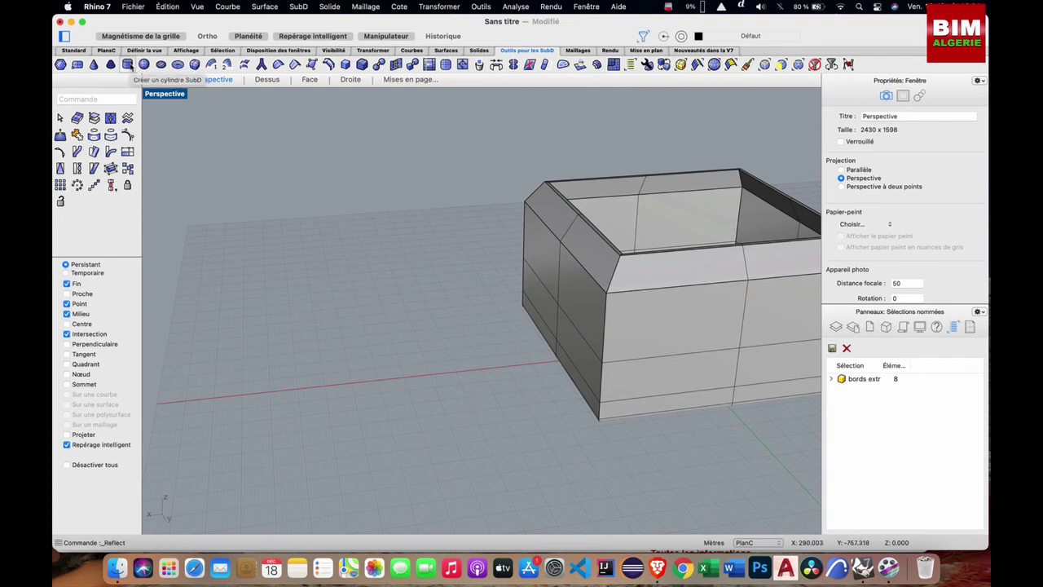
left_click(144, 65)
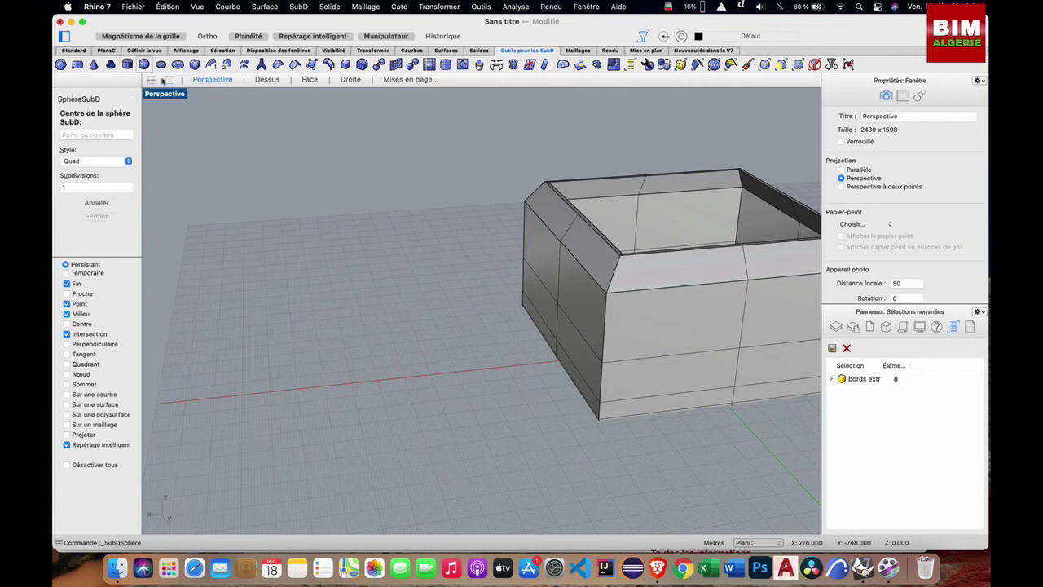
left_click(321, 316)
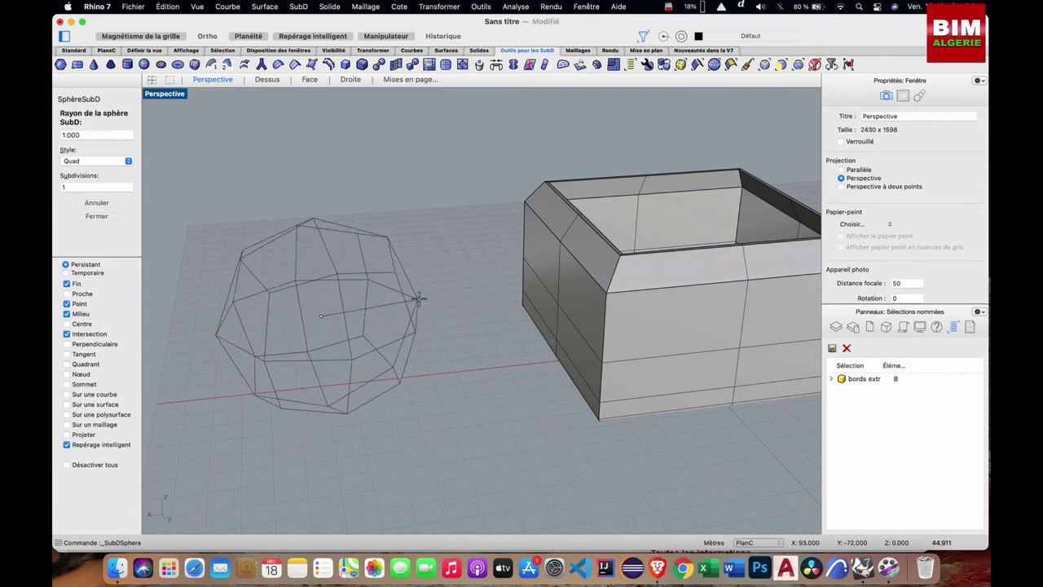
left_click(432, 305)
scroll(451, 298, "left", 5)
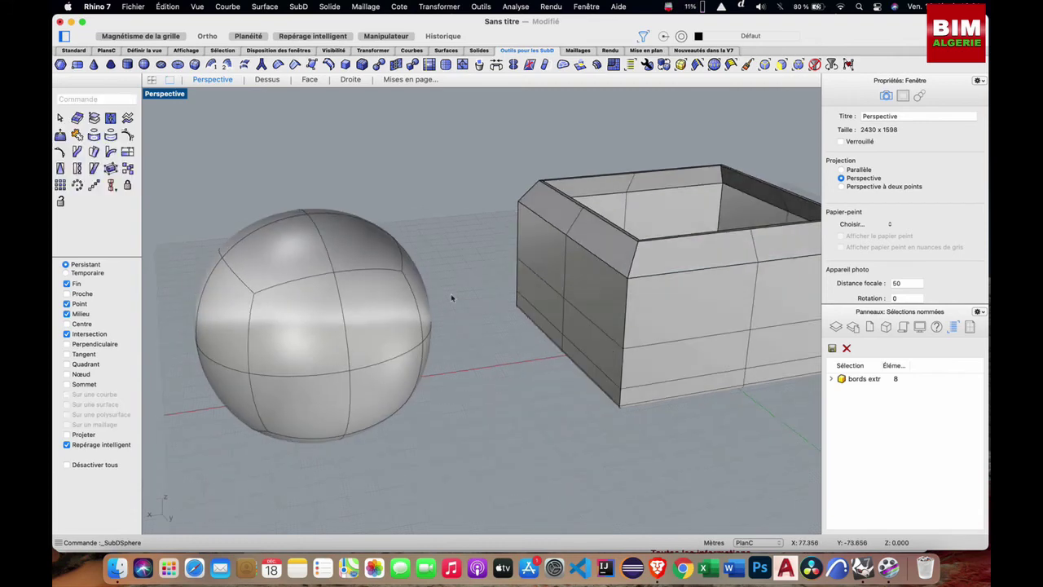
scroll(450, 297, "left", 1)
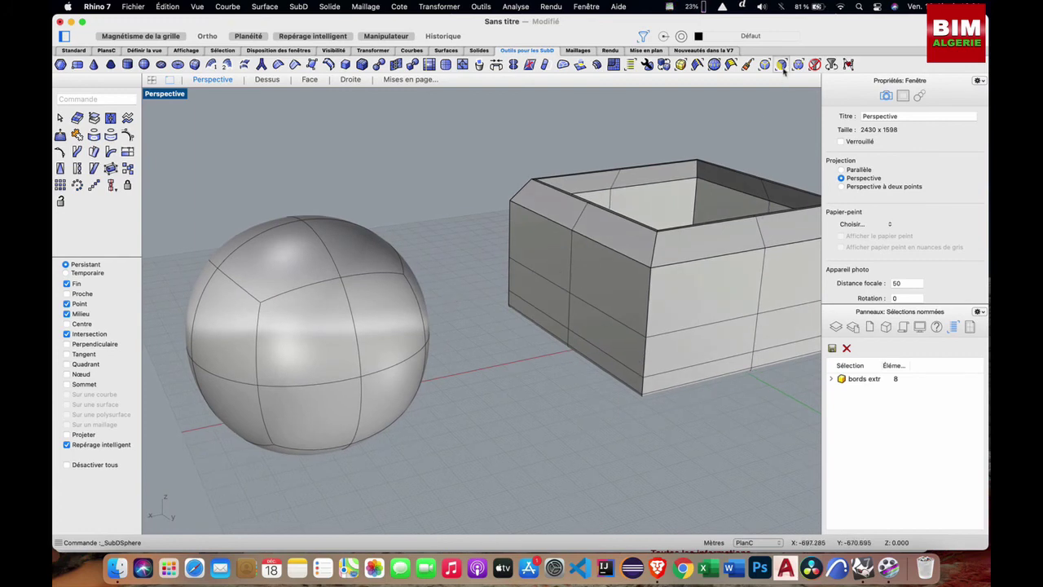
Step: Restrict the selection to faces and start a 4-segment bridge between the container's upper side face and the facing sphere face
left_click(780, 63)
left_click(609, 276)
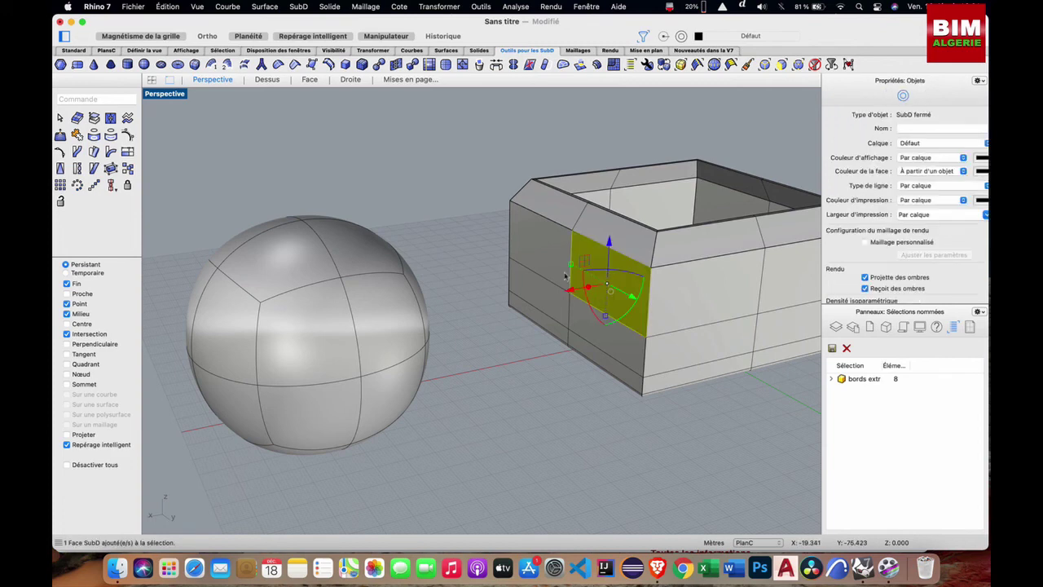
left_click(398, 317, "shift")
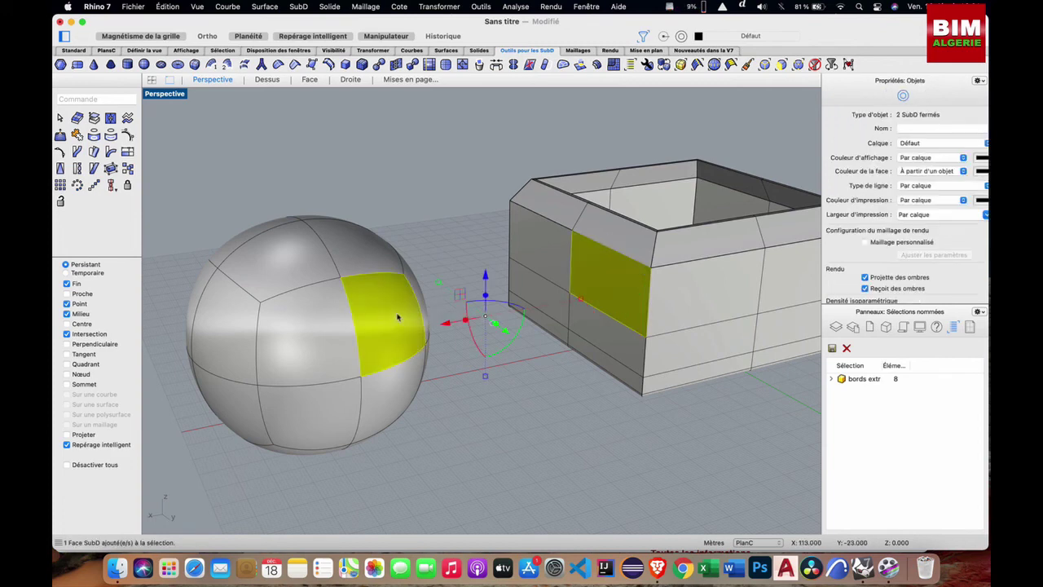
left_click(496, 65)
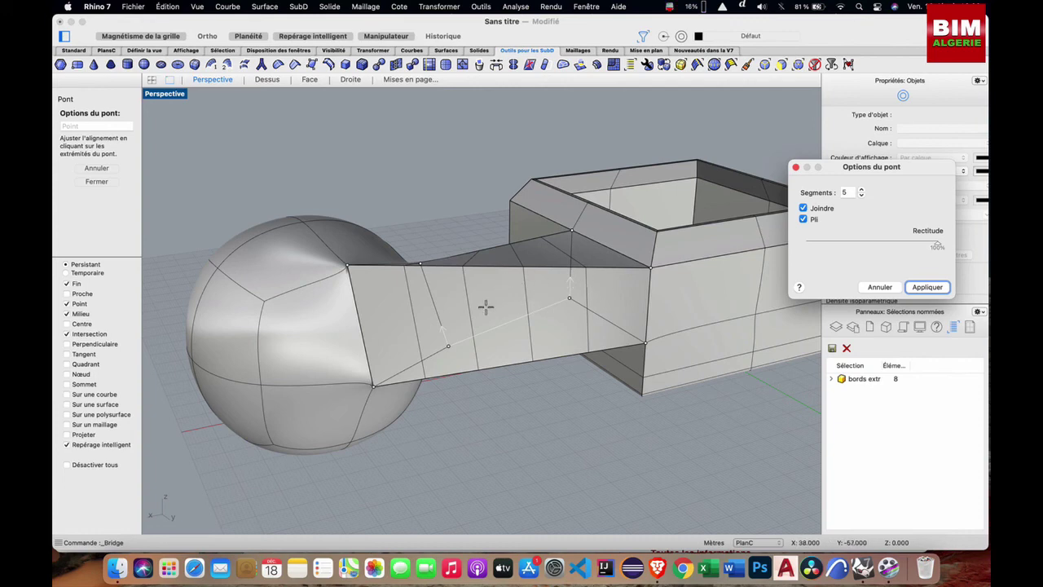
left_click(861, 195)
left_click(861, 195)
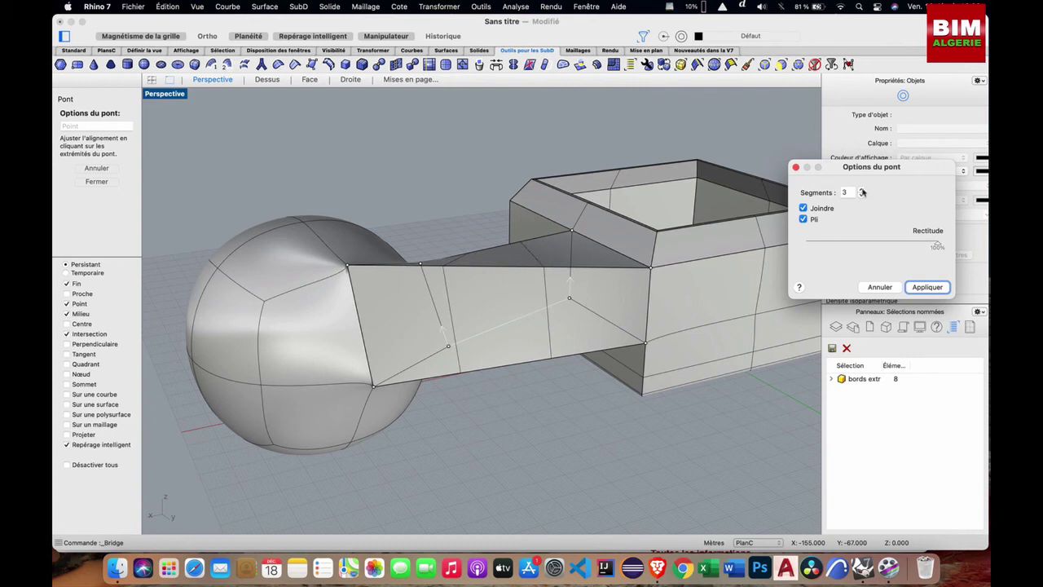
left_click(862, 191)
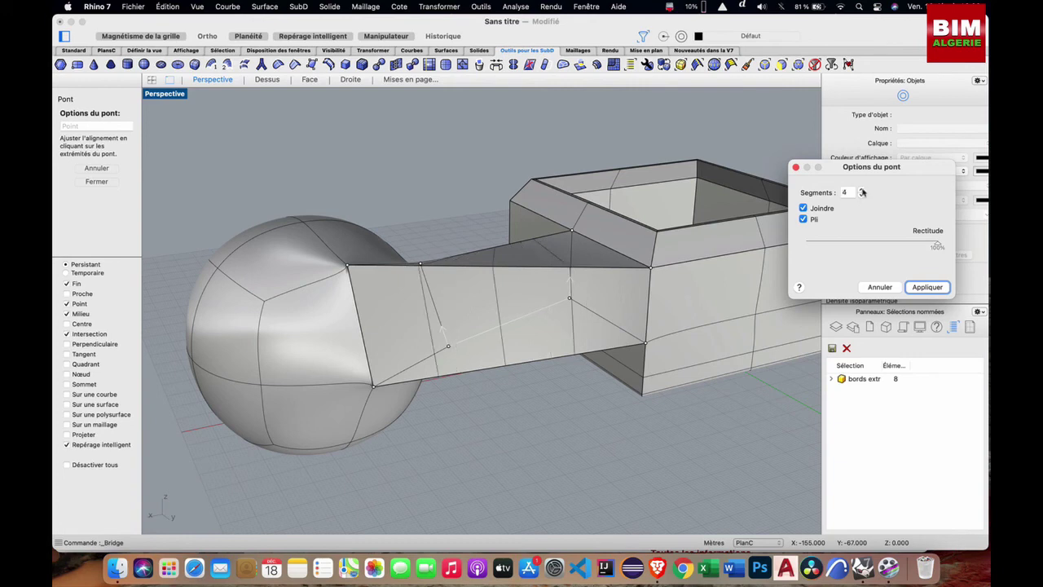
Step: Preview the bridge without crease and without joining, re-enable both options, and apply it with 100% straightness
left_click(804, 219)
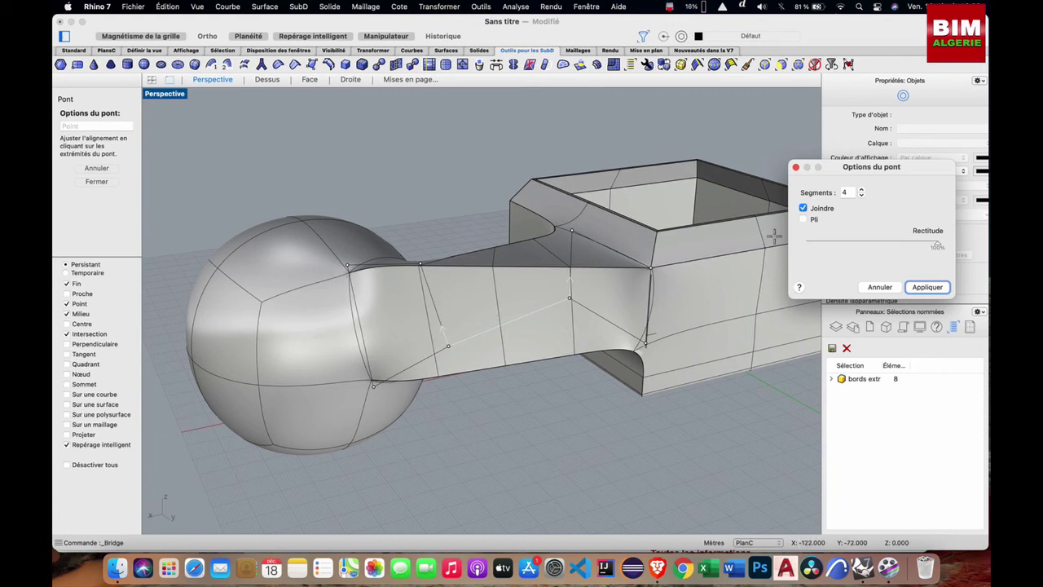
left_click(804, 220)
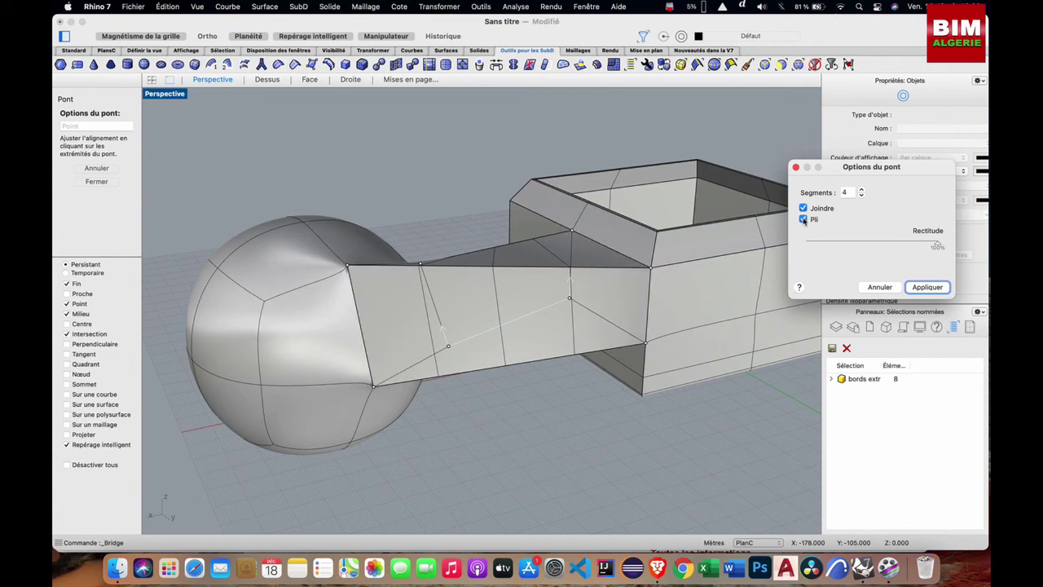
left_click(803, 208)
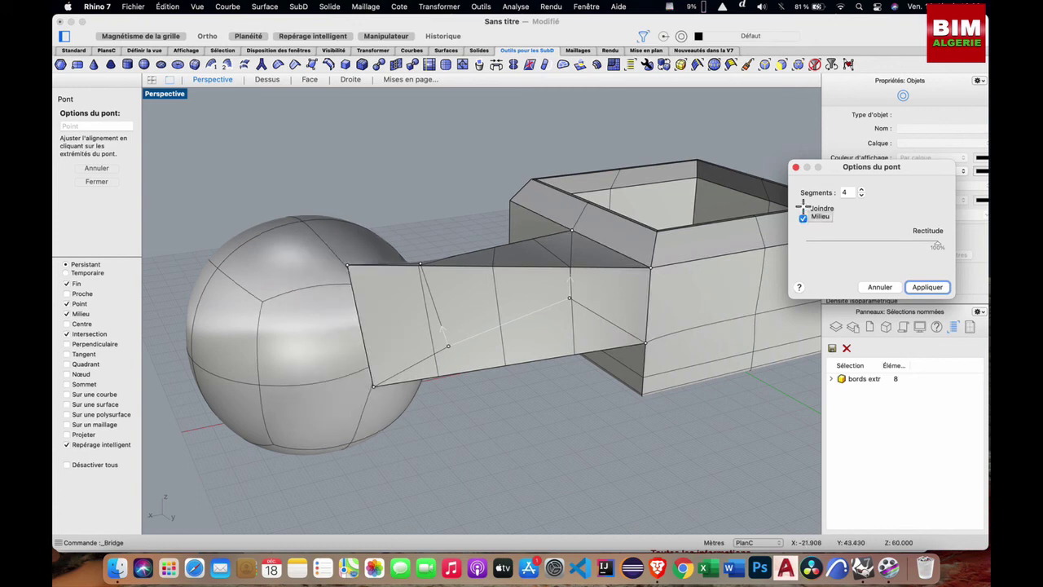
left_click(803, 207)
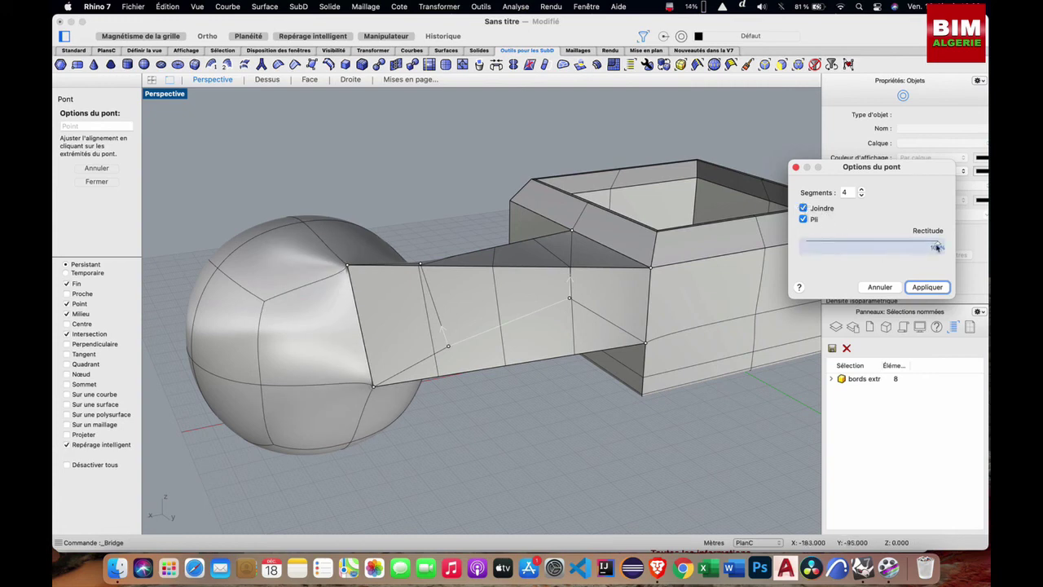
mouse_move(932, 247)
left_mouse_down()
mouse_move(826, 246)
mouse_move(942, 242)
left_mouse_up()
left_click(933, 287)
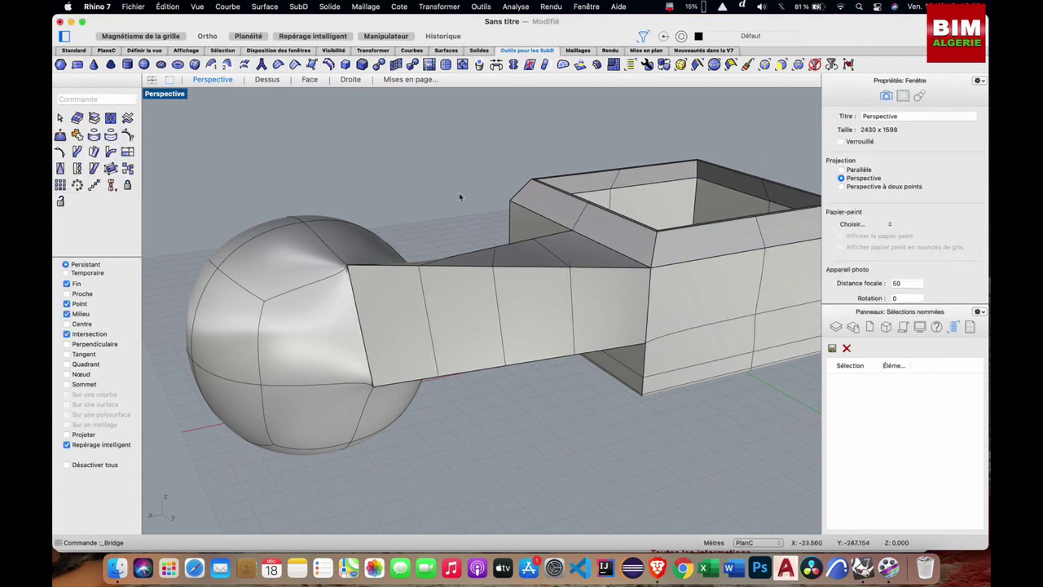
Step: Clear the selection filter, check that the bridged sphere and container select as one SubD, and examine the joined shape
left_click(581, 207, "shift+super")
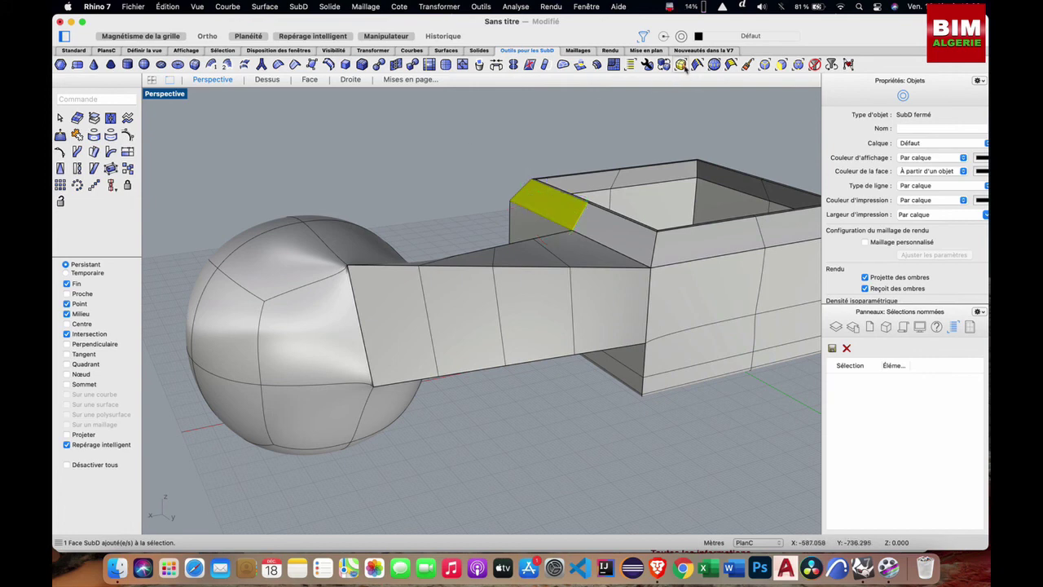
left_click(814, 64)
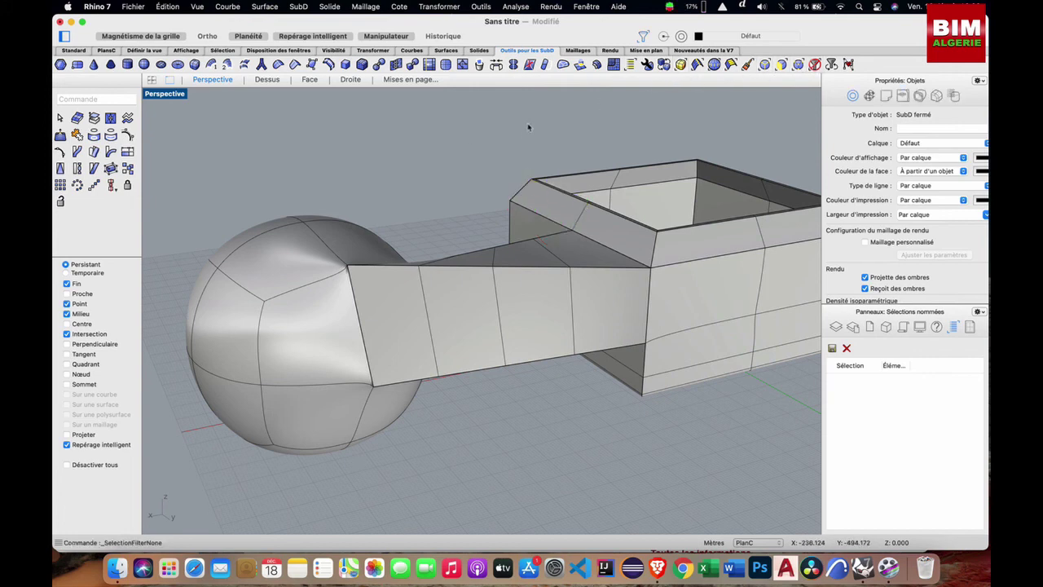
left_click(588, 232)
left_click(370, 200)
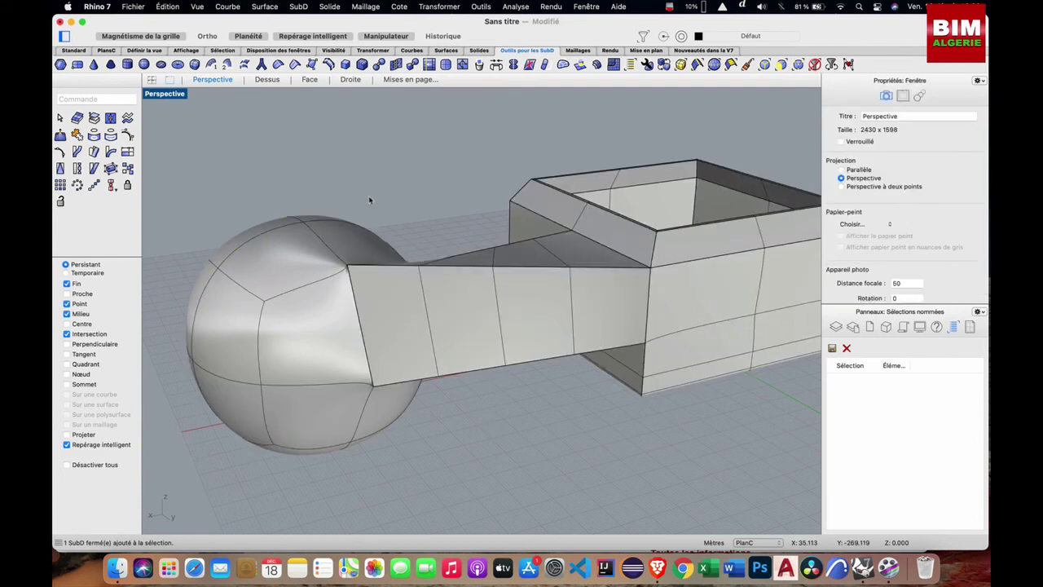
scroll(370, 200, "down", 6)
right_click_drag(370, 199, 364, 197)
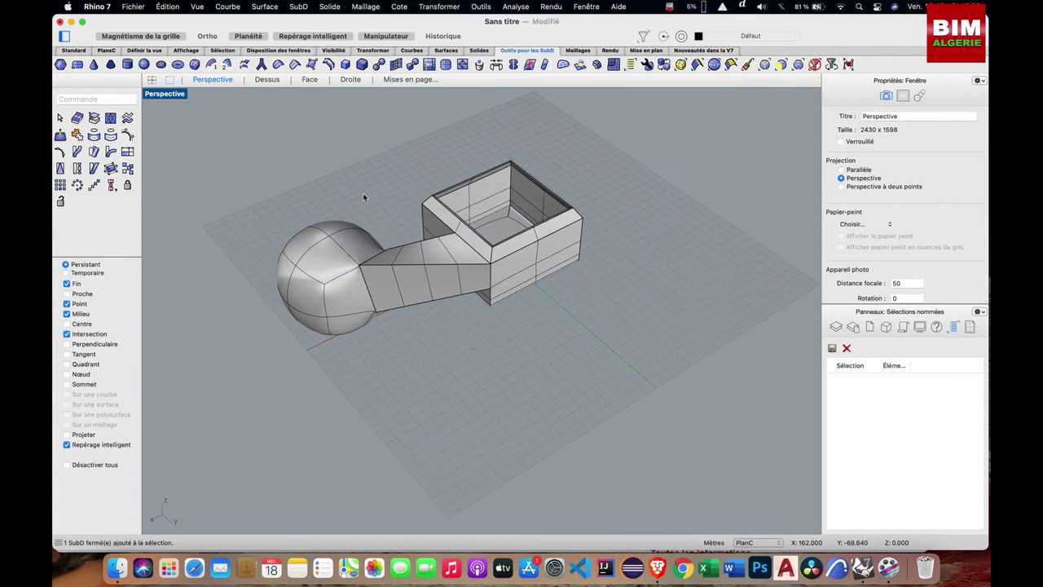
scroll(364, 197, "up", 5)
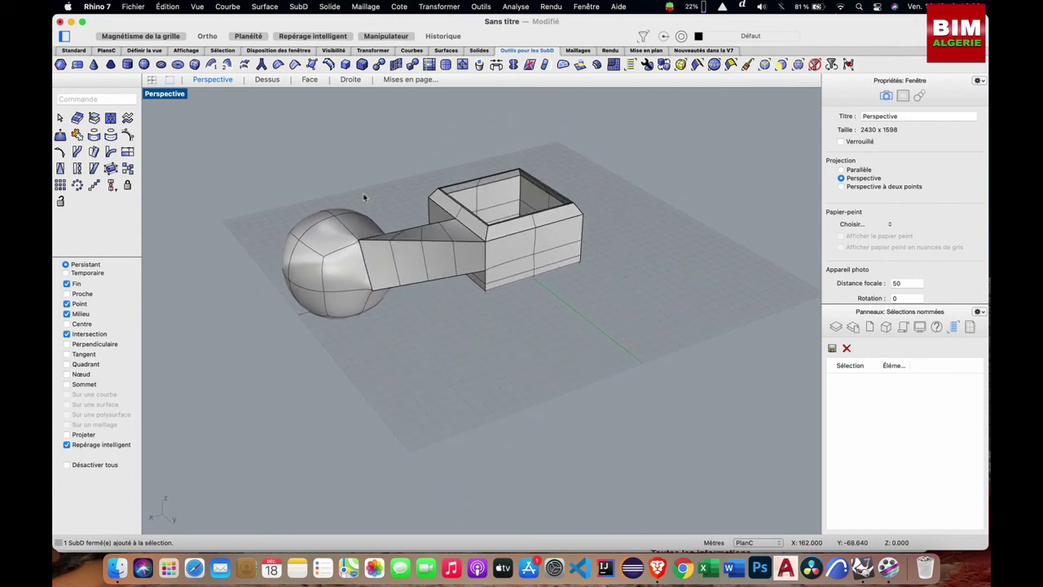
scroll(364, 197, "down", 2)
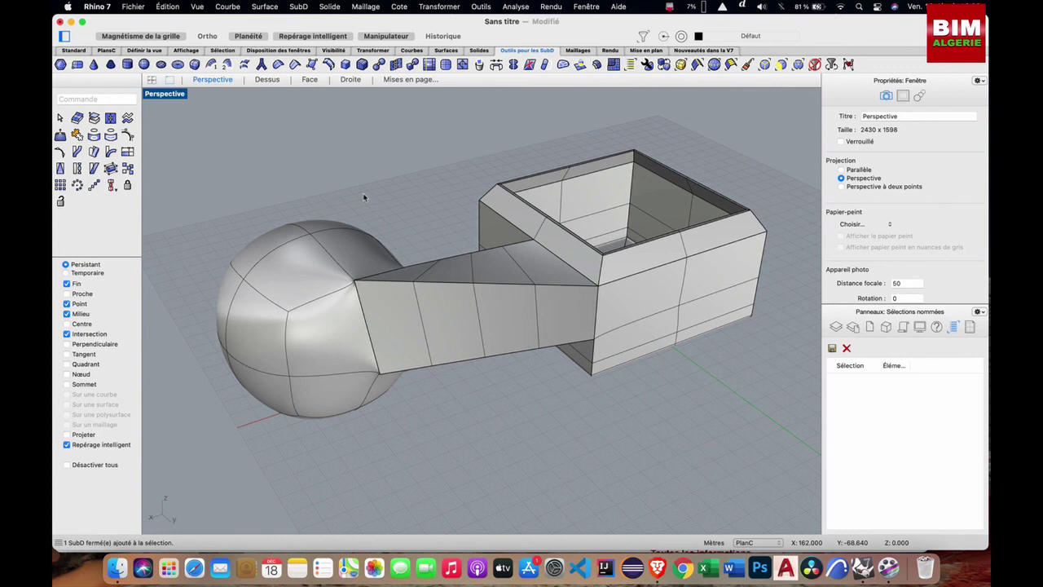
Step: Switch the SubD display back and forth between smooth and flat, leaving it flat
key("Tab")
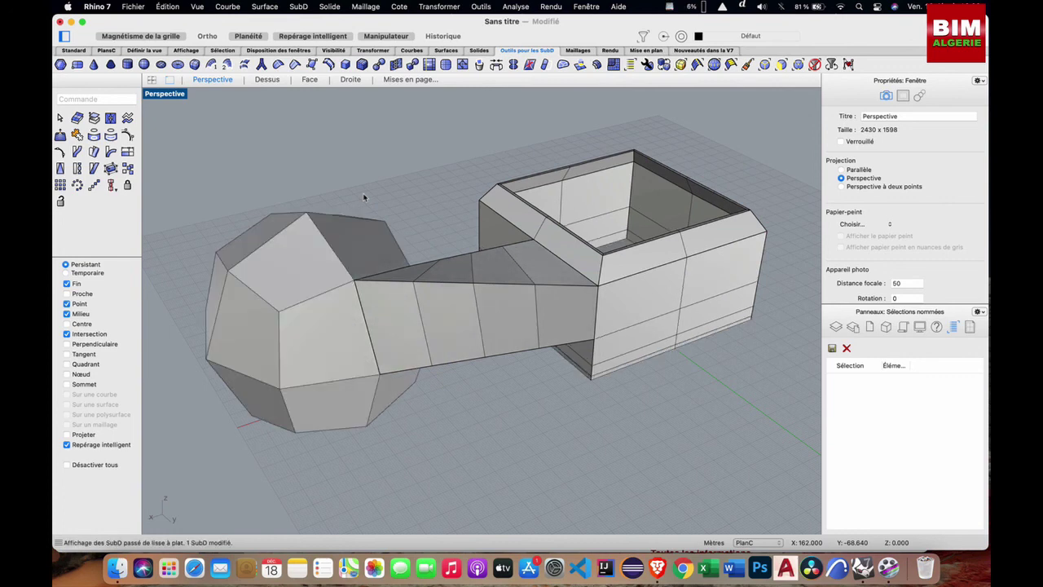
key("Tab")
key("Tab")
key("Tab")
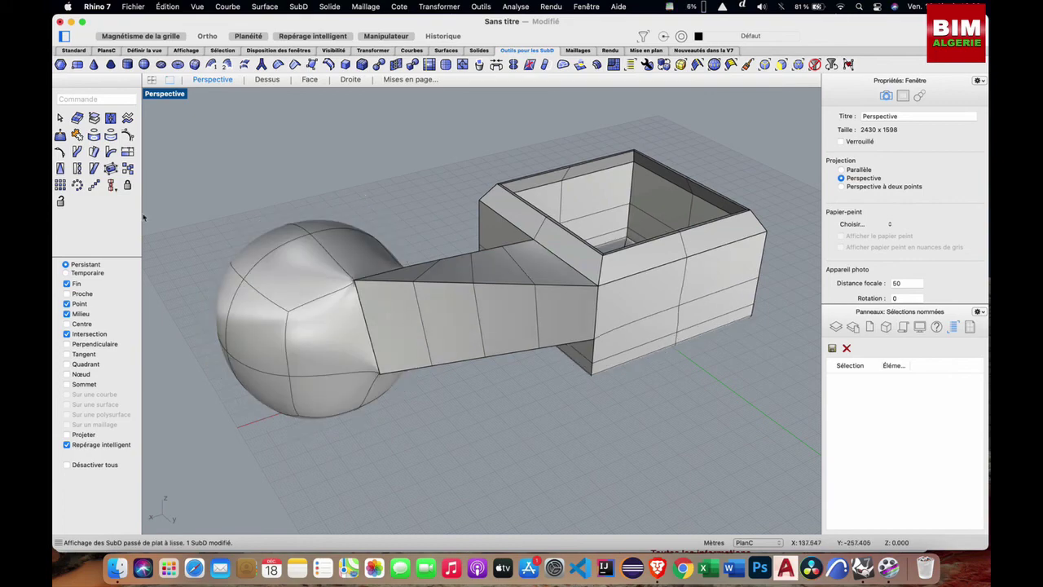
key("Tab")
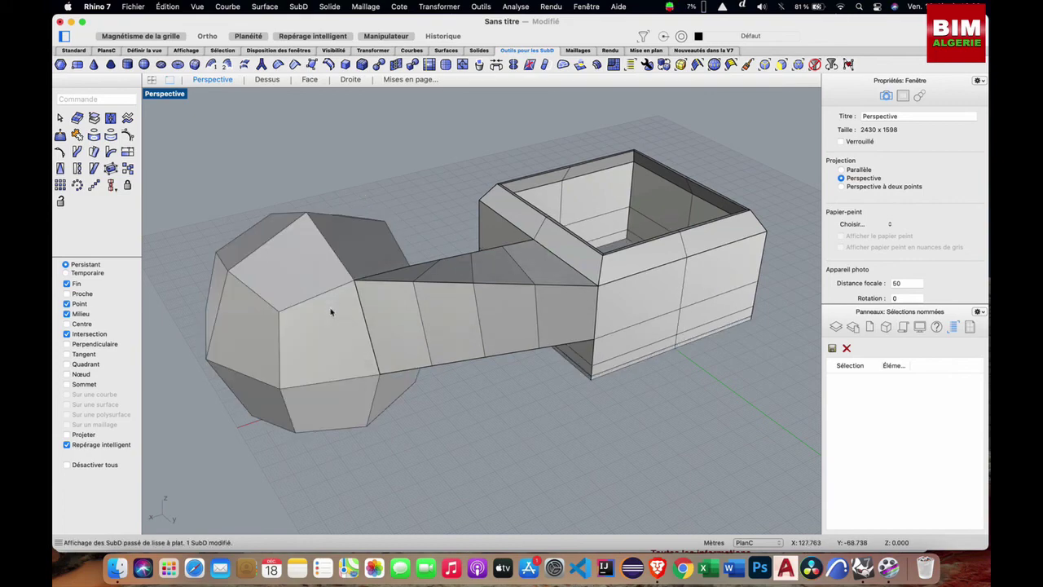
Step: Restrict the selection to faces and extrude one side face of the sphere outward in free direction by about 28 m
scroll(273, 278, "left", 5)
scroll(273, 278, "right", 10)
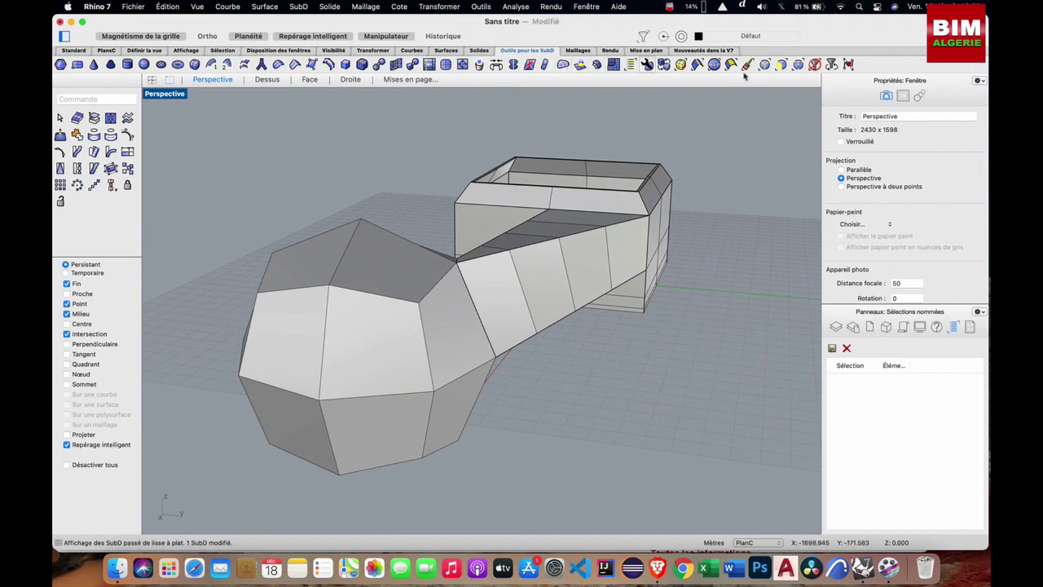
left_click(577, 65)
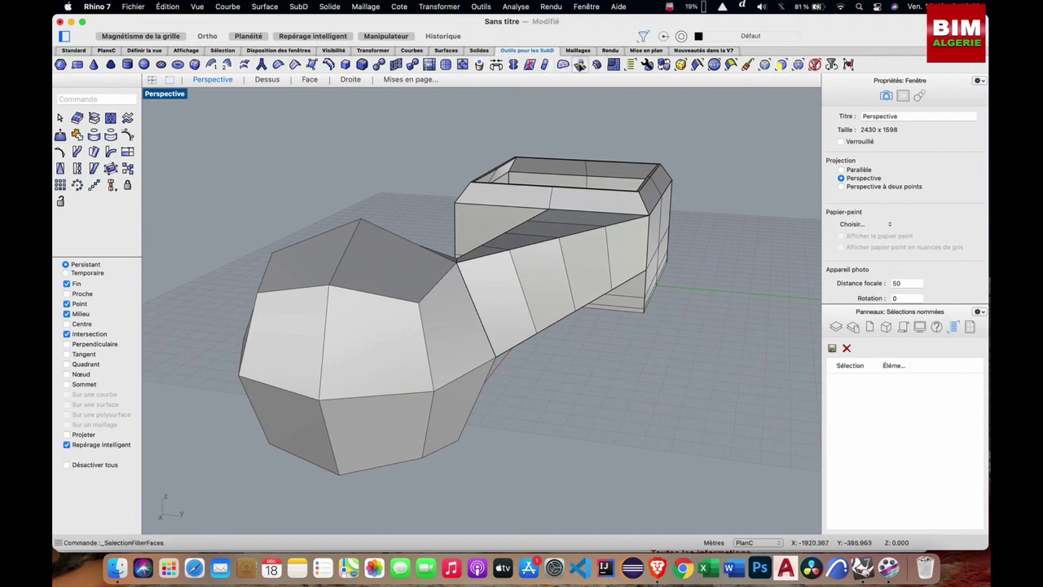
left_click(578, 64)
left_click(277, 330)
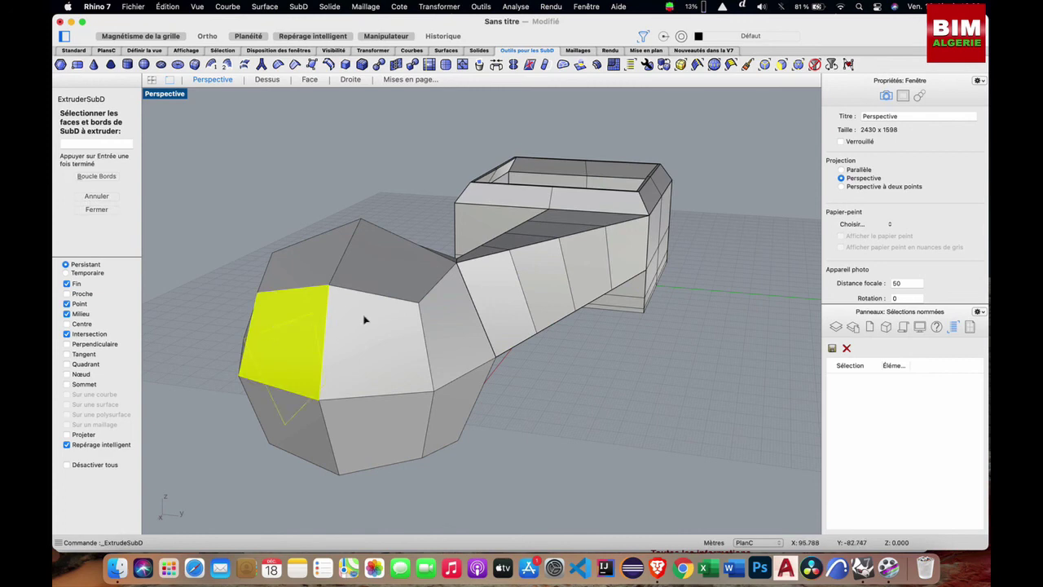
right_click_drag(363, 318, 329, 318)
key("Return")
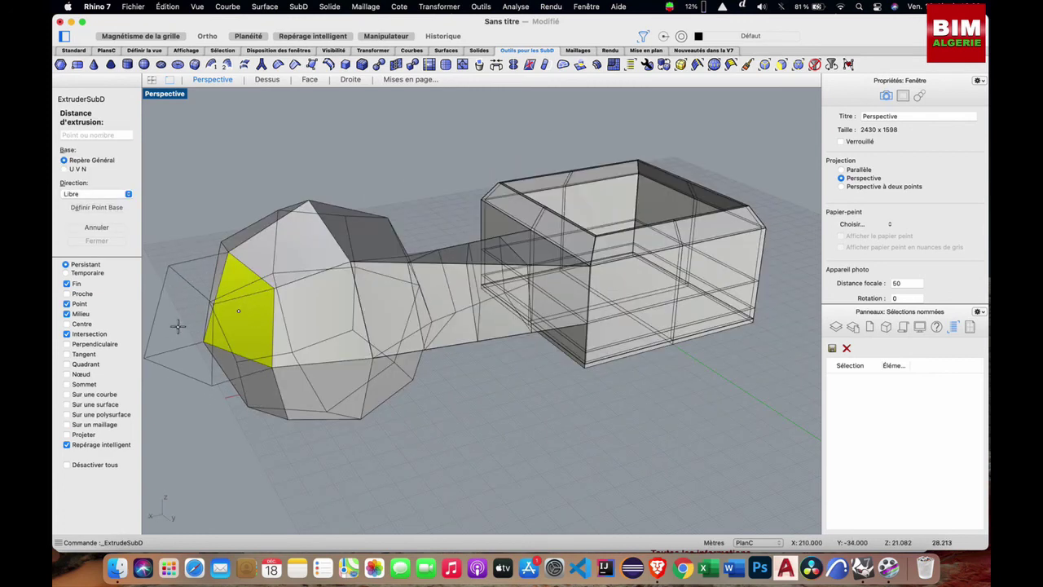
left_click(179, 327)
Step: Switch the SubD display from flat to smooth and examine the extruded bulge on the sphere from several angles
right_click_drag(236, 239, 311, 228)
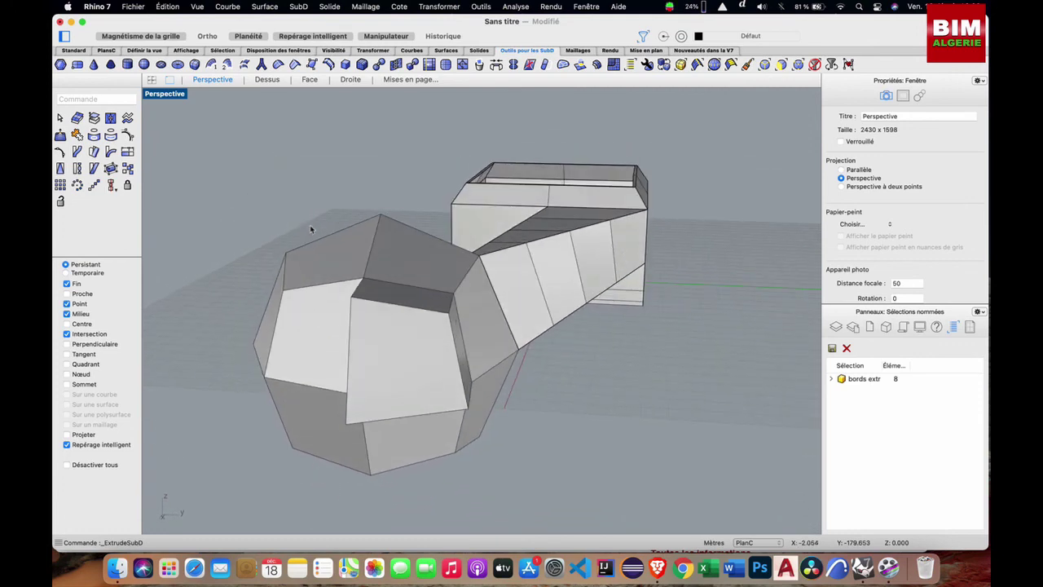
scroll(311, 228, "left", 8)
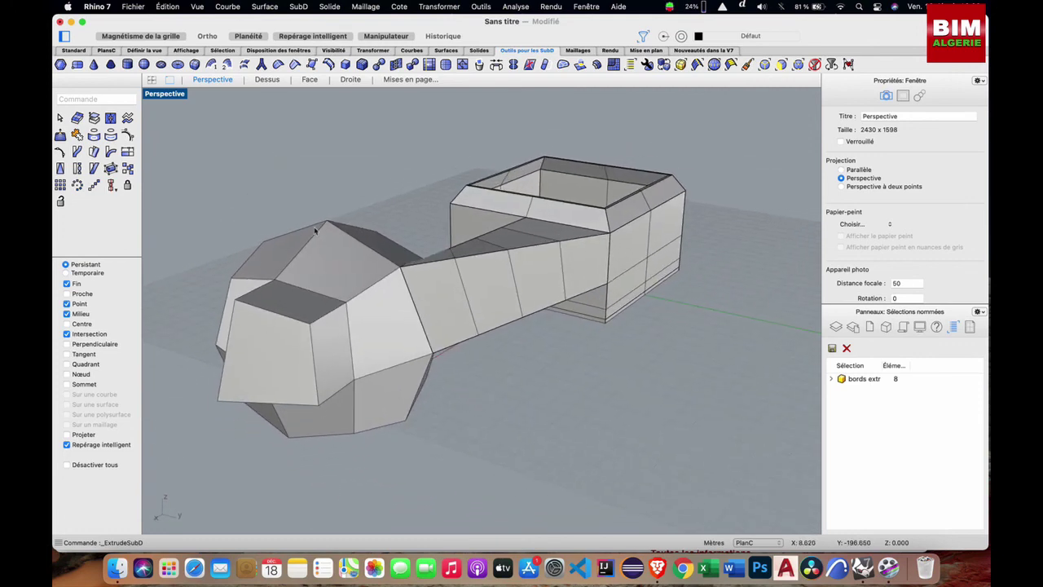
key("Tab")
scroll(314, 229, "left", 10)
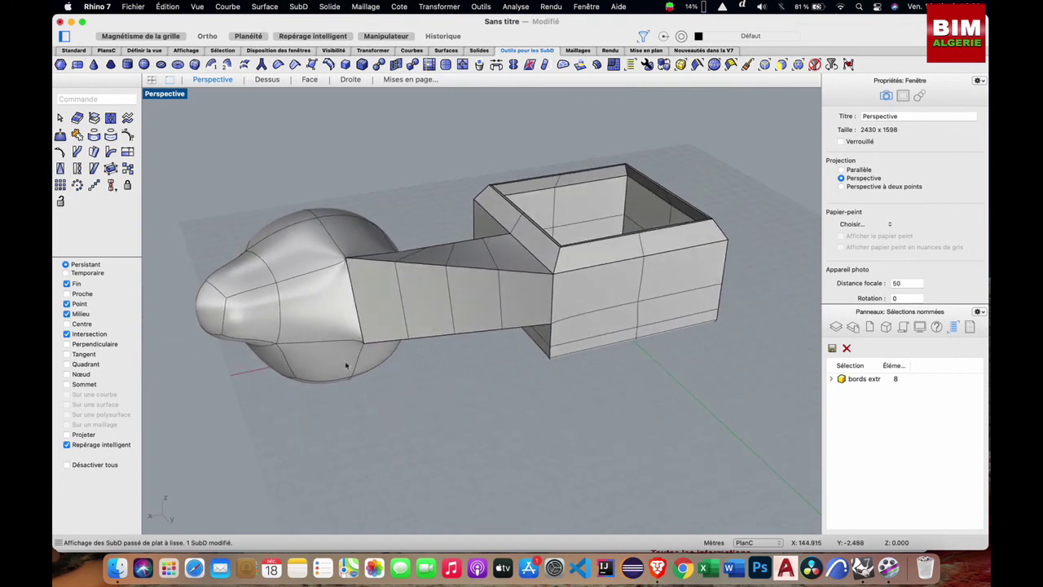
scroll(381, 405, "down", 8)
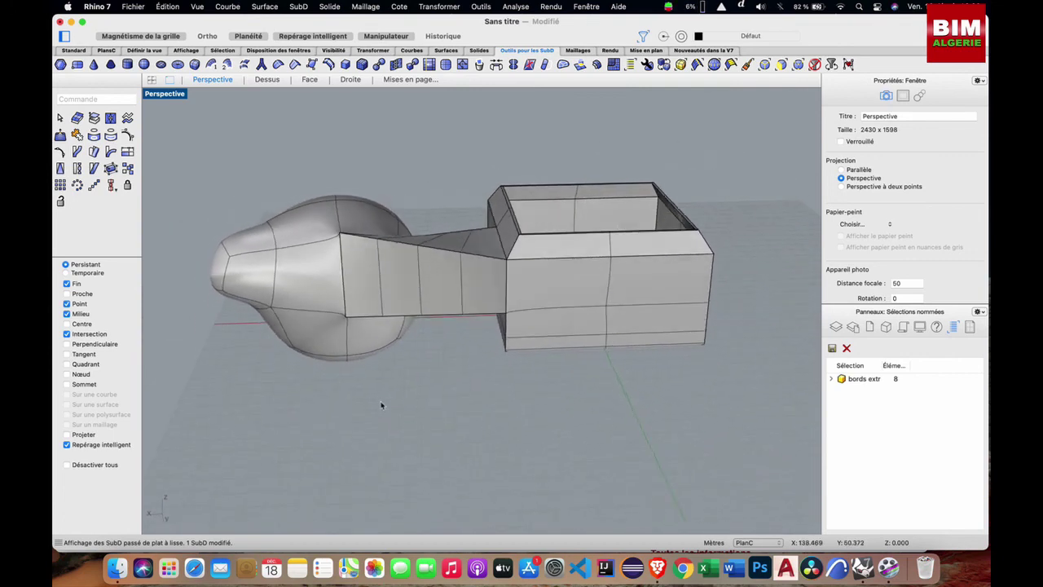